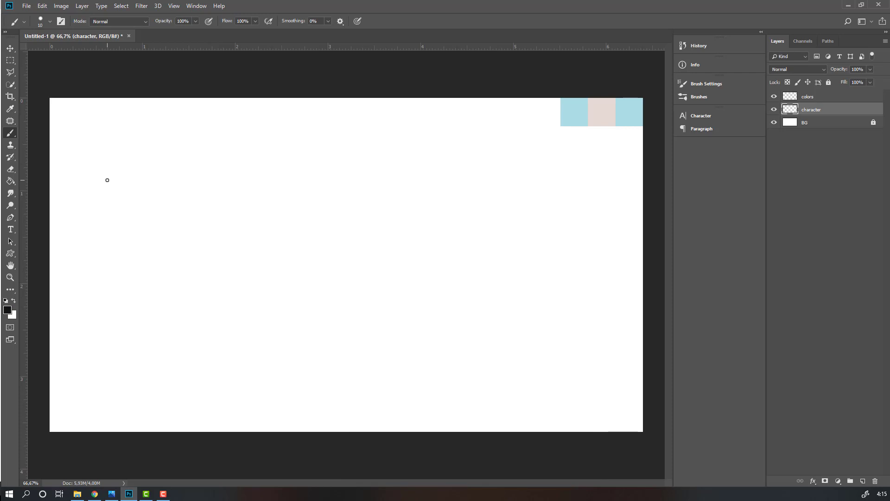
Make a tall elliptical marquee selection in the left half of the canvas on the character layer.
{"action": "left_click", "coordinate": [10, 62]}
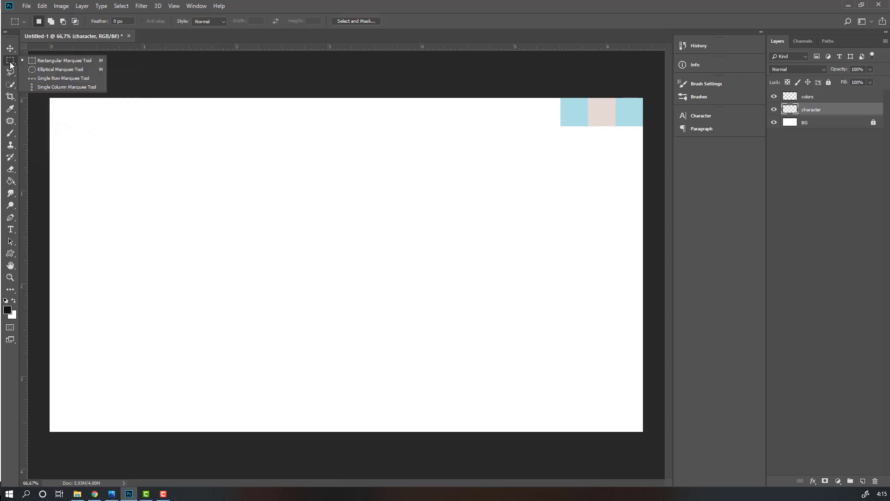
{"action": "left_click", "coordinate": [70, 69]}
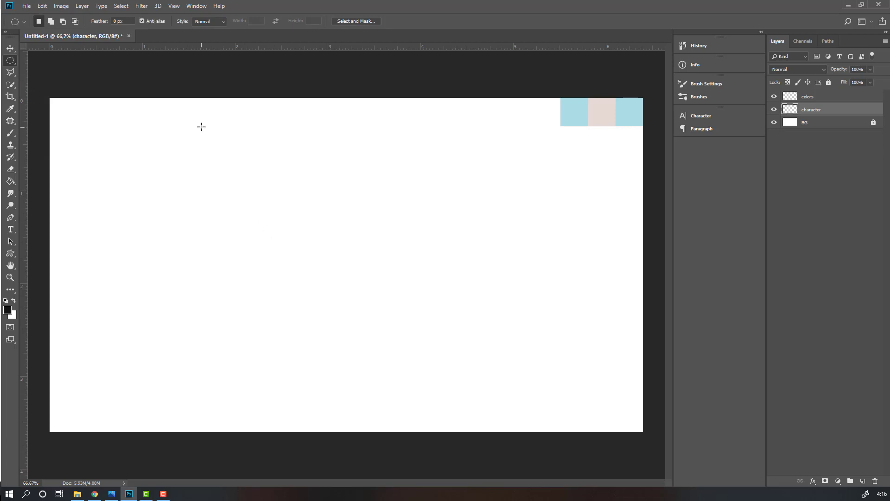
{"action": "left_click_drag", "start_coordinate": [204, 118], "coordinate": [360, 318]}
Stroke the elliptical selection with a 10 px near-black line (#121313) centred on its edge, and deselect it.
{"action": "right_click", "coordinate": [243, 154]}
{"action": "left_click", "coordinate": [265, 274]}
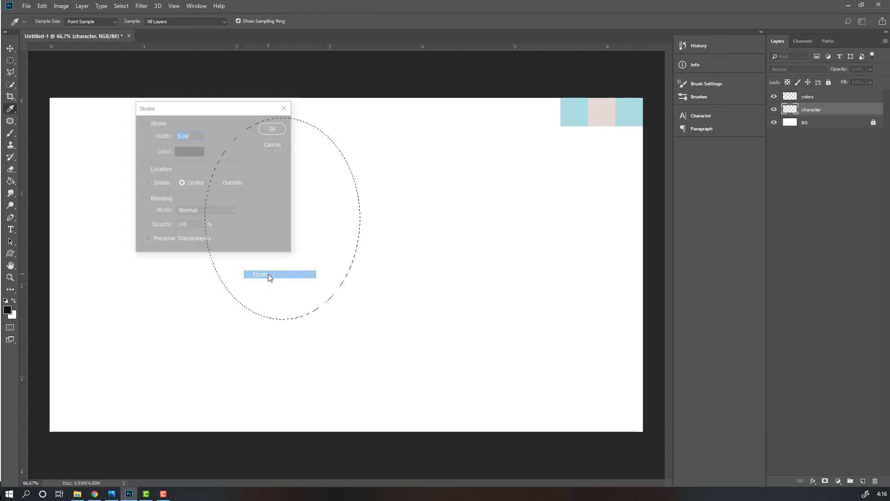
{"action": "left_click_drag", "start_coordinate": [212, 109], "coordinate": [223, 114]}
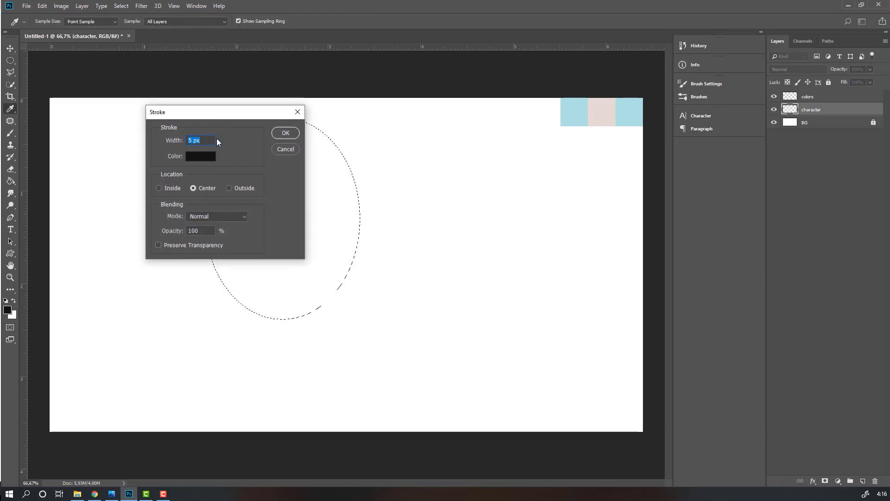
{"action": "type", "text": "10"}
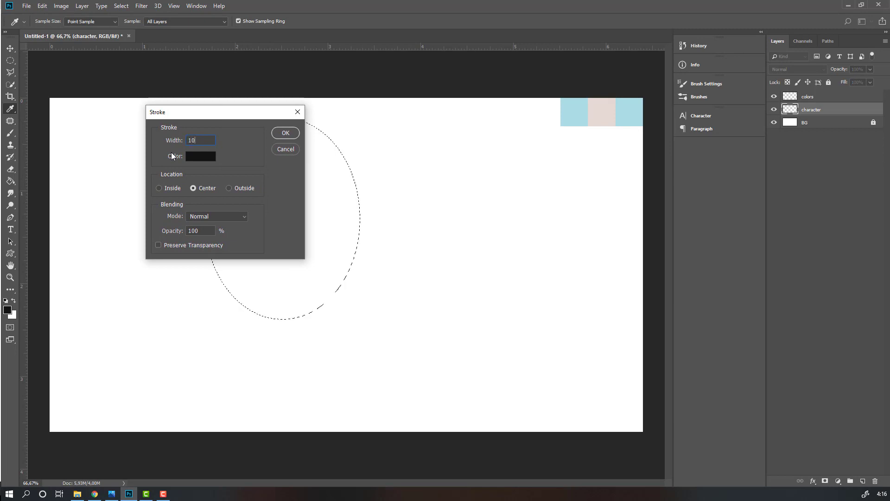
{"action": "left_click", "coordinate": [198, 157]}
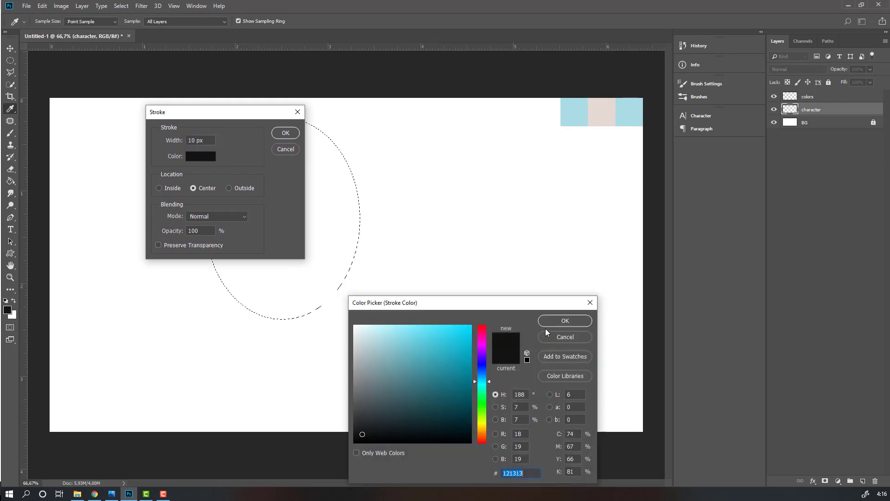
{"action": "left_click", "coordinate": [285, 133]}
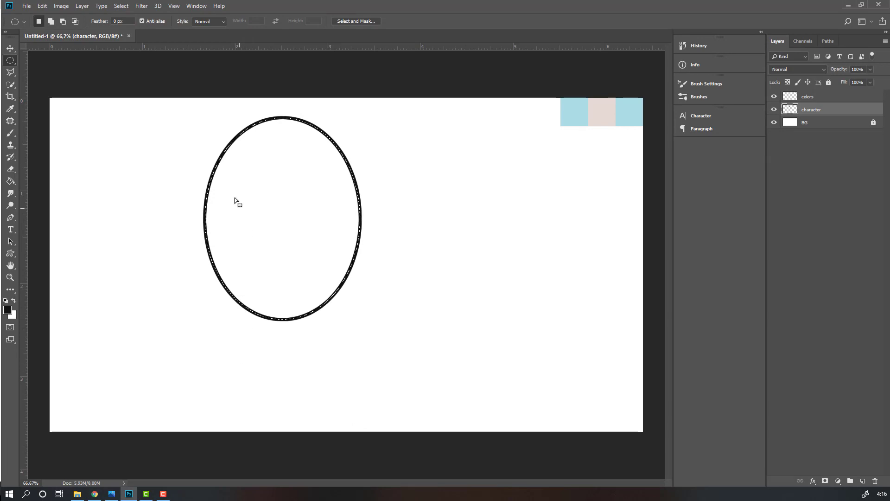
{"action": "right_click", "coordinate": [266, 151]}
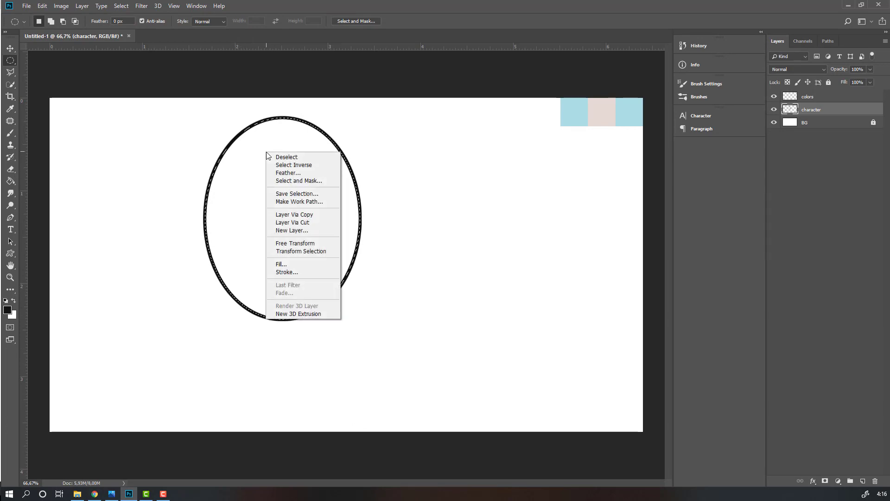
{"action": "left_click", "coordinate": [318, 159]}
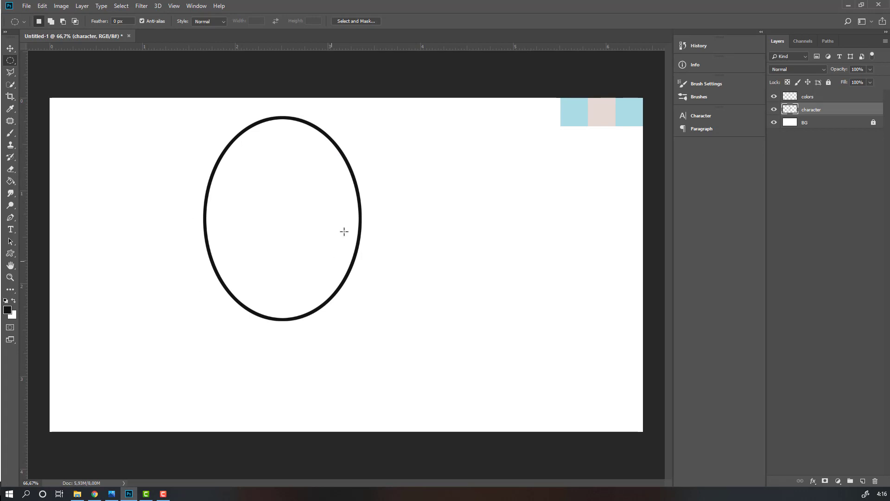
Move the outlined ellipse a little to the right, keeping it at the same height.
{"action": "left_click", "coordinate": [10, 48]}
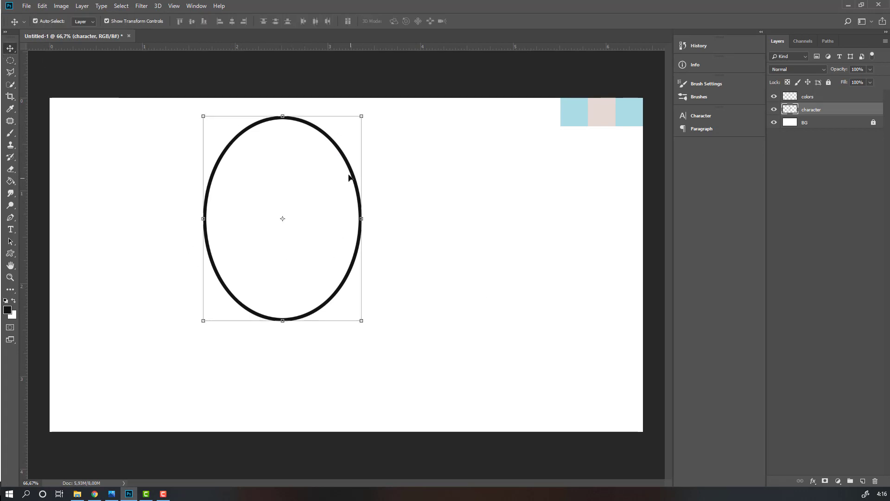
{"action": "left_click_drag", "start_coordinate": [352, 175], "coordinate": [375, 174]}
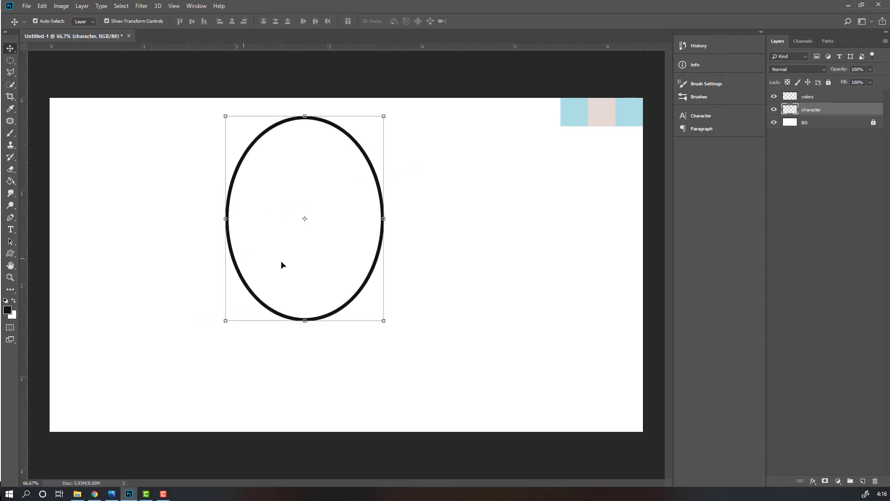
{"action": "left_click", "coordinate": [803, 205]}
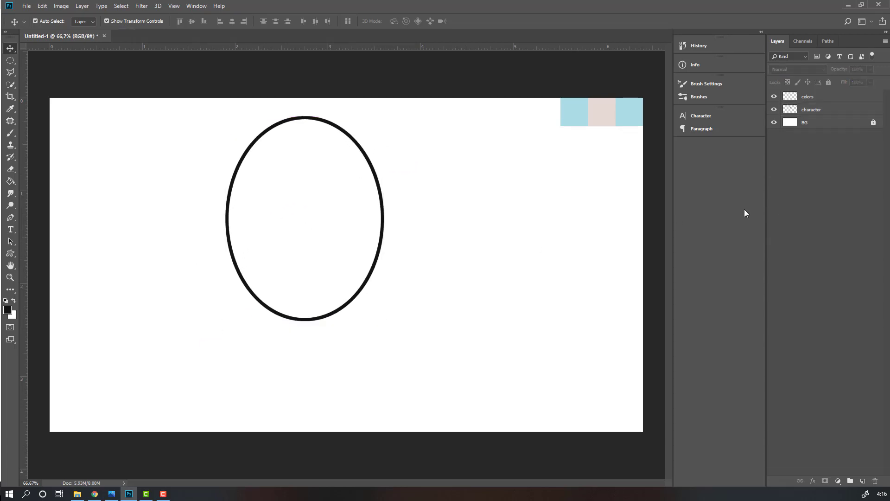
Add a new layer directly above the character layer and name it objects.
{"action": "left_click", "coordinate": [808, 110]}
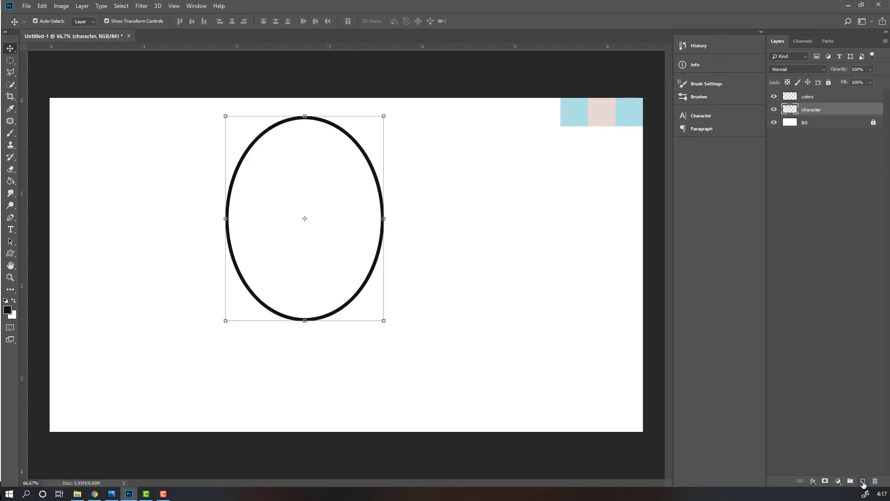
{"action": "left_click", "coordinate": [863, 481]}
{"action": "double_click", "coordinate": [808, 110]}
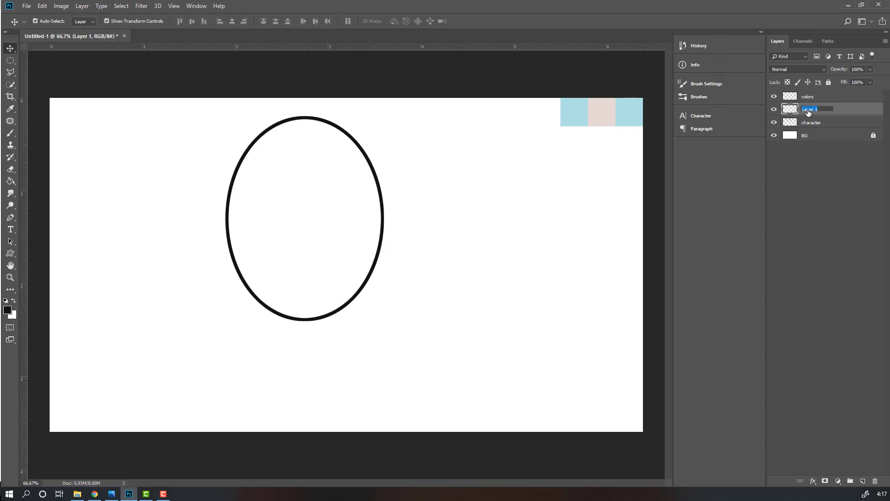
{"action": "type", "text": "objects"}
{"action": "key", "text": "Return"}
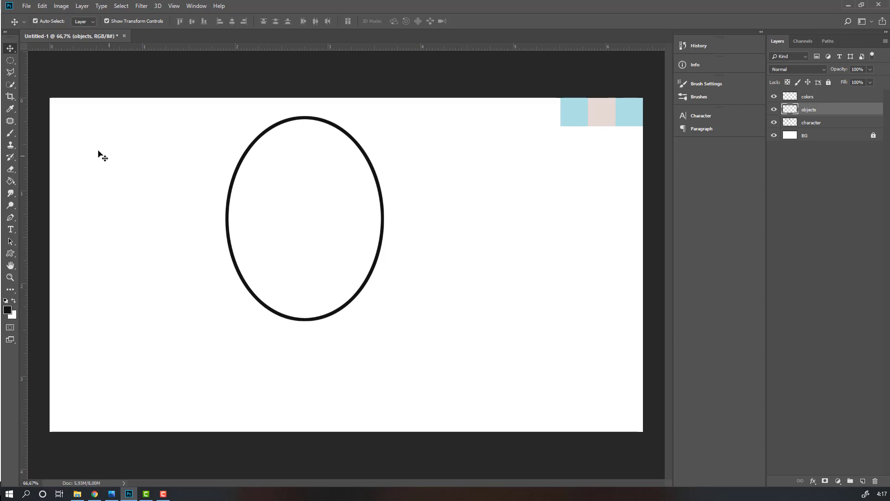
Activate the Brush tool and set its smoothing to 100%.
{"action": "left_click", "coordinate": [10, 133]}
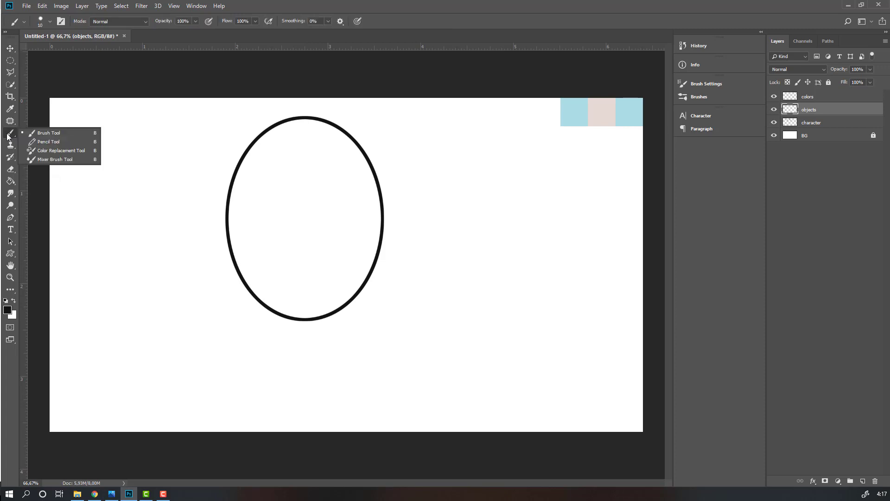
{"action": "left_click", "coordinate": [48, 133]}
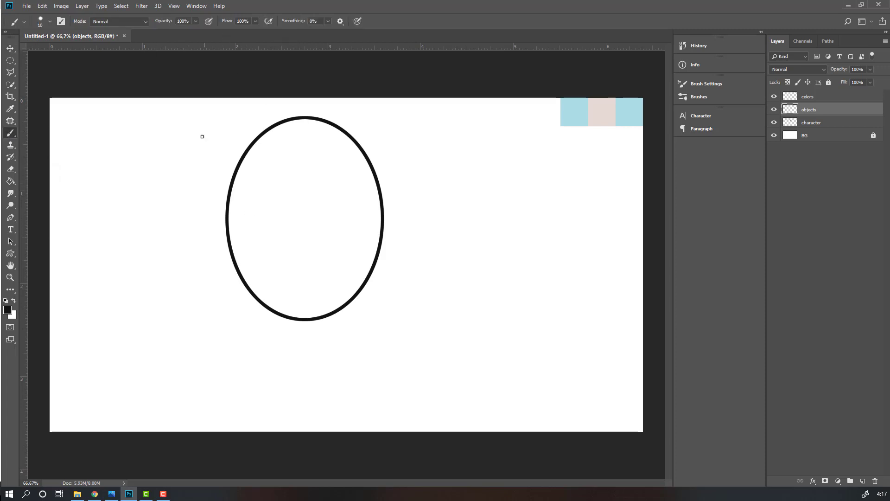
{"action": "left_click", "coordinate": [330, 20]}
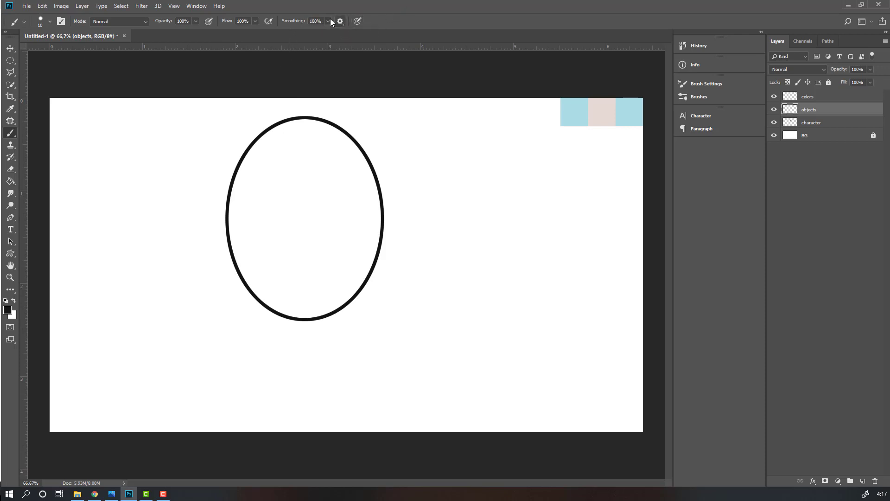
{"action": "left_click", "coordinate": [328, 21]}
{"action": "left_click", "coordinate": [255, 20]}
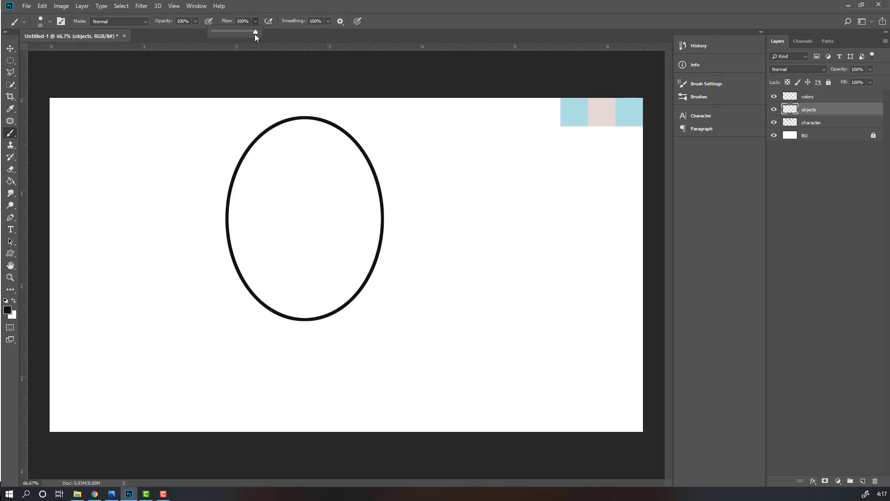
{"action": "left_click", "coordinate": [306, 4]}
{"action": "key", "text": "ctrl+plus"}
{"action": "key", "text": "ctrl+plus"}
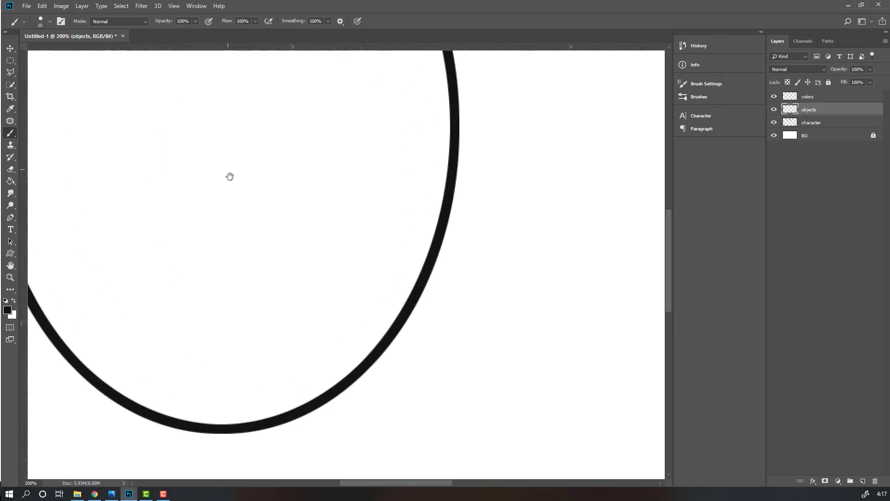
{"action": "left_click_drag", "start_coordinate": [231, 177], "coordinate": [339, 329]}
{"action": "key", "text": "ctrl+minus"}
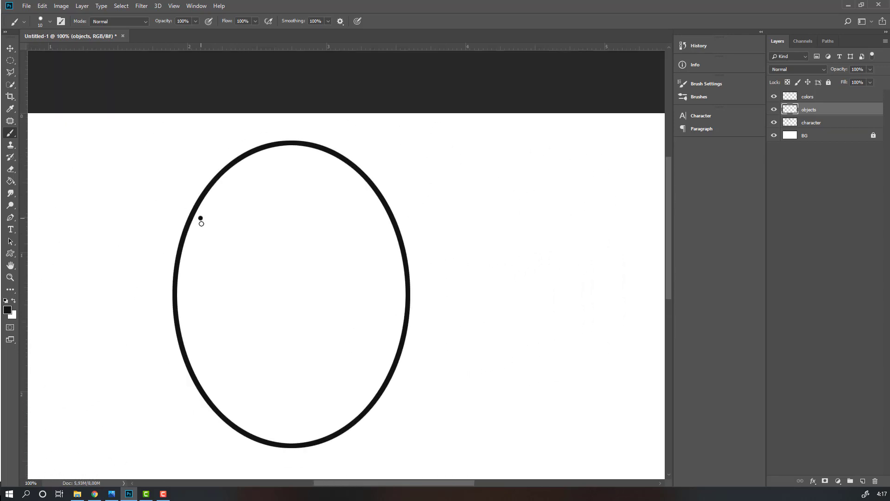
{"action": "mouse_move", "coordinate": [201, 224]}
{"action": "left_mouse_down"}
{"action": "mouse_move", "coordinate": [232, 256]}
{"action": "mouse_move", "coordinate": [261, 256]}
{"action": "mouse_move", "coordinate": [276, 253]}
{"action": "mouse_move", "coordinate": [293, 216]}
{"action": "left_mouse_up"}
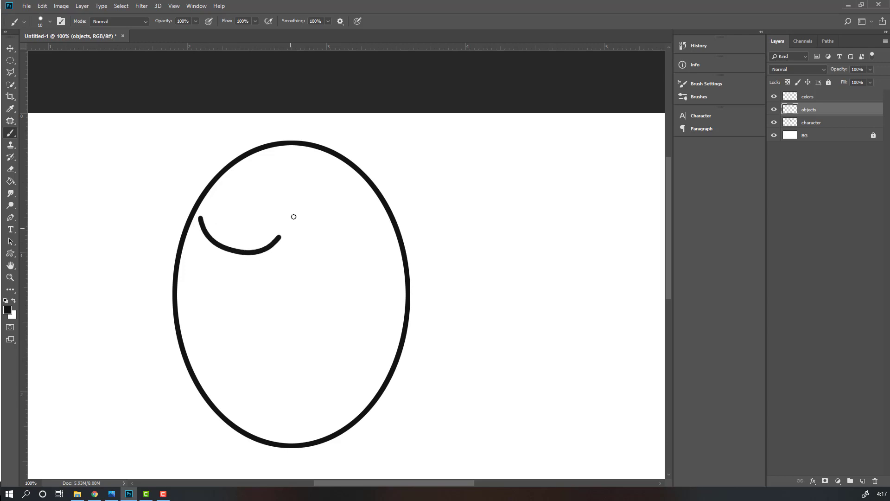
{"action": "key", "text": "ctrl+z"}
{"action": "mouse_move", "coordinate": [214, 226]}
{"action": "left_mouse_down"}
{"action": "mouse_move", "coordinate": [216, 243]}
{"action": "mouse_move", "coordinate": [239, 257]}
{"action": "mouse_move", "coordinate": [263, 255]}
{"action": "mouse_move", "coordinate": [288, 214]}
{"action": "left_mouse_up"}
{"action": "key", "text": "ctrl+z"}
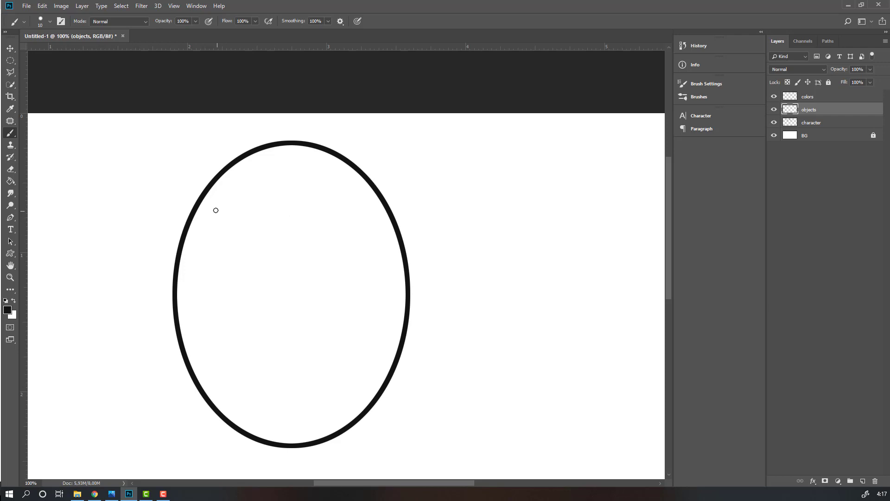
{"action": "mouse_move", "coordinate": [213, 211]}
{"action": "left_mouse_down"}
{"action": "mouse_move", "coordinate": [209, 237]}
{"action": "mouse_move", "coordinate": [223, 253]}
{"action": "mouse_move", "coordinate": [255, 259]}
{"action": "mouse_move", "coordinate": [271, 232]}
{"action": "left_mouse_up"}
{"action": "key", "text": "ctrl+z"}
Paint two round, open-topped eyes in the upper head, each with a straight eyelid line and a half-round black pupil beneath it.
{"action": "mouse_move", "coordinate": [224, 204]}
{"action": "left_mouse_down"}
{"action": "mouse_move", "coordinate": [207, 245]}
{"action": "mouse_move", "coordinate": [231, 271]}
{"action": "mouse_move", "coordinate": [275, 268]}
{"action": "mouse_move", "coordinate": [288, 256]}
{"action": "mouse_move", "coordinate": [299, 221]}
{"action": "mouse_move", "coordinate": [281, 197]}
{"action": "mouse_move", "coordinate": [317, 208]}
{"action": "mouse_move", "coordinate": [301, 228]}
{"action": "mouse_move", "coordinate": [303, 244]}
{"action": "mouse_move", "coordinate": [317, 271]}
{"action": "mouse_move", "coordinate": [335, 278]}
{"action": "mouse_move", "coordinate": [382, 269]}
{"action": "mouse_move", "coordinate": [396, 236]}
{"action": "mouse_move", "coordinate": [388, 201]}
{"action": "mouse_move", "coordinate": [362, 195]}
{"action": "mouse_move", "coordinate": [318, 211]}
{"action": "mouse_move", "coordinate": [301, 230]}
{"action": "mouse_move", "coordinate": [309, 266]}
{"action": "mouse_move", "coordinate": [366, 276]}
{"action": "mouse_move", "coordinate": [383, 267]}
{"action": "mouse_move", "coordinate": [389, 245]}
{"action": "mouse_move", "coordinate": [362, 203]}
{"action": "left_mouse_up"}
{"action": "key", "text": "ctrl+z"}
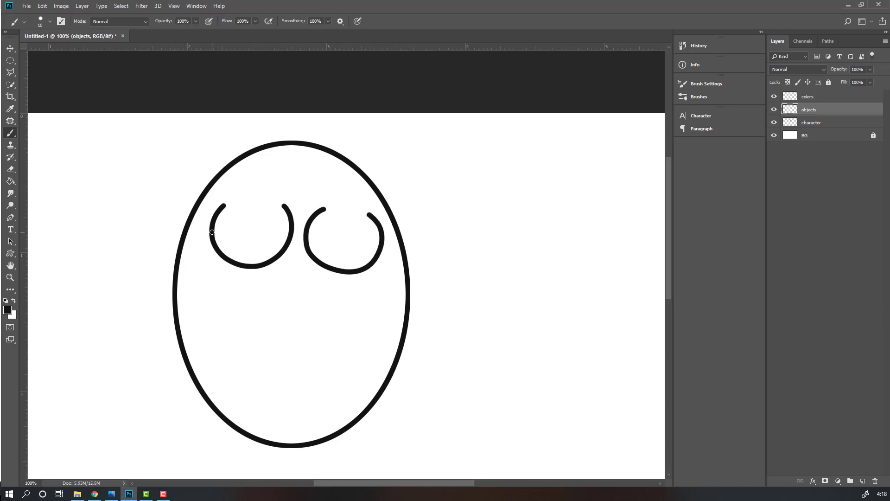
{"action": "mouse_move", "coordinate": [219, 230]}
{"action": "left_mouse_down"}
{"action": "mouse_move", "coordinate": [300, 231]}
{"action": "mouse_move", "coordinate": [391, 250]}
{"action": "left_mouse_up"}
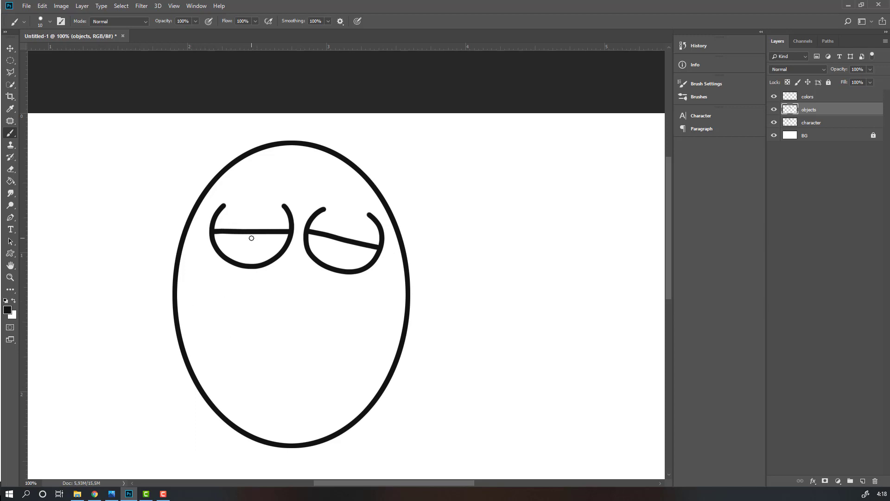
{"action": "left_click_drag", "start_coordinate": [248, 240], "coordinate": [260, 231]}
{"action": "mouse_move", "coordinate": [340, 249]}
{"action": "left_mouse_down"}
{"action": "mouse_move", "coordinate": [351, 250]}
{"action": "mouse_move", "coordinate": [349, 241]}
{"action": "left_mouse_up"}
Paint a hooked nose starting between the eyes, with its tip curling back to the left.
{"action": "scroll", "coordinate": [338, 327], "scroll_direction": "down", "scroll_amount": 2}
{"action": "mouse_move", "coordinate": [306, 242]}
{"action": "left_mouse_down"}
{"action": "mouse_move", "coordinate": [343, 290]}
{"action": "mouse_move", "coordinate": [313, 299]}
{"action": "mouse_move", "coordinate": [304, 287]}
{"action": "mouse_move", "coordinate": [300, 261]}
{"action": "mouse_move", "coordinate": [321, 267]}
{"action": "mouse_move", "coordinate": [343, 303]}
{"action": "mouse_move", "coordinate": [308, 297]}
{"action": "mouse_move", "coordinate": [297, 273]}
{"action": "left_mouse_up"}
{"action": "key", "text": "ctrl+z"}
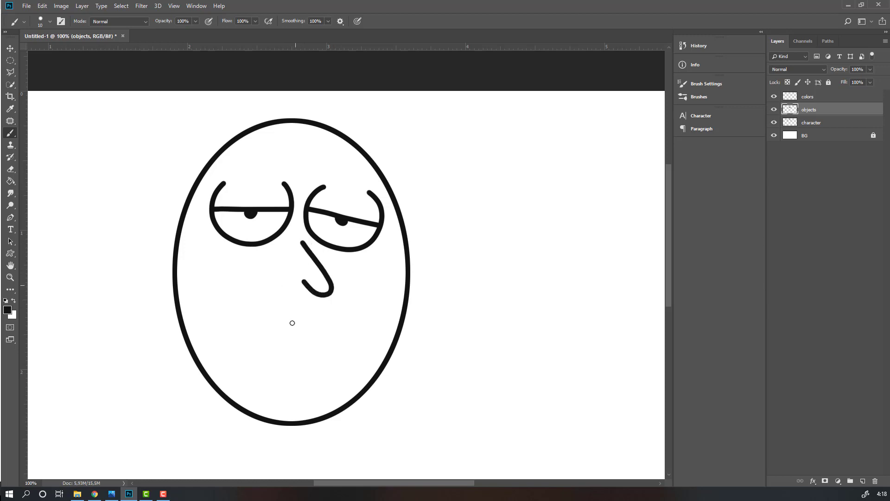
Paint a wide, slightly arched mouth line in the lower face with two small teeth hanging from it.
{"action": "scroll", "coordinate": [293, 362], "scroll_direction": "down", "scroll_amount": 1}
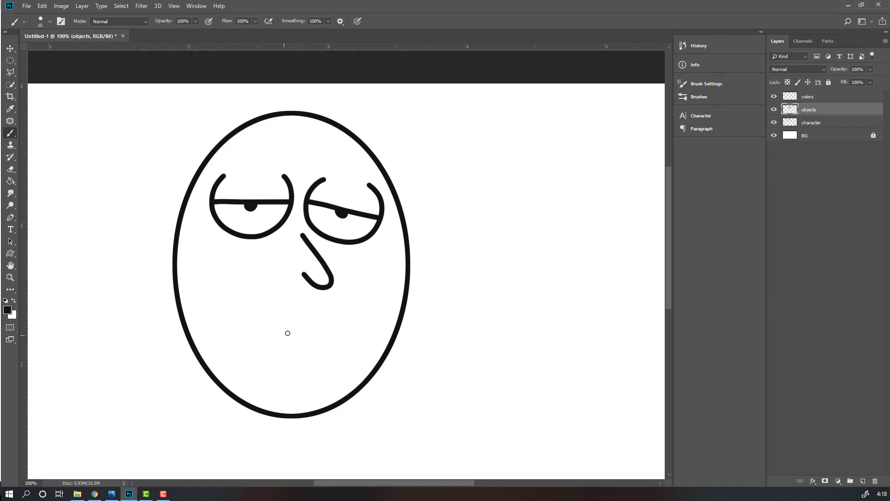
{"action": "scroll", "coordinate": [288, 333], "scroll_direction": "down", "scroll_amount": 2}
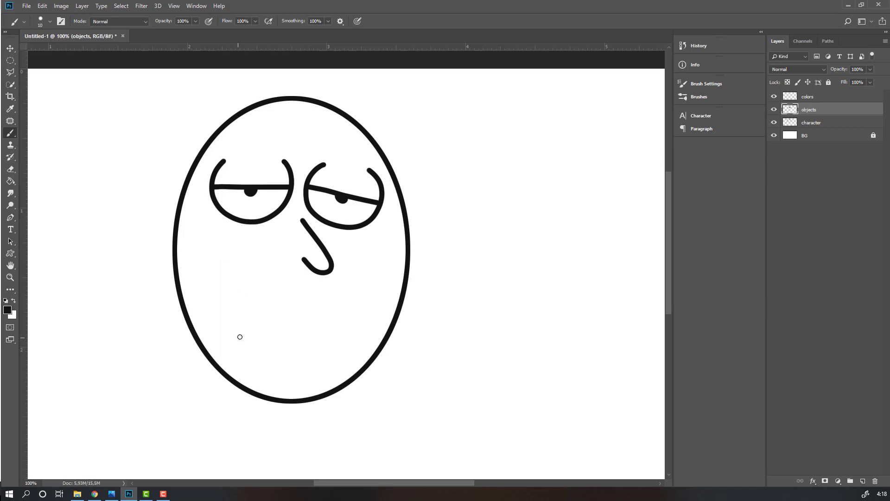
{"action": "mouse_move", "coordinate": [250, 333]}
{"action": "left_mouse_down"}
{"action": "mouse_move", "coordinate": [279, 325]}
{"action": "mouse_move", "coordinate": [371, 334]}
{"action": "left_mouse_up"}
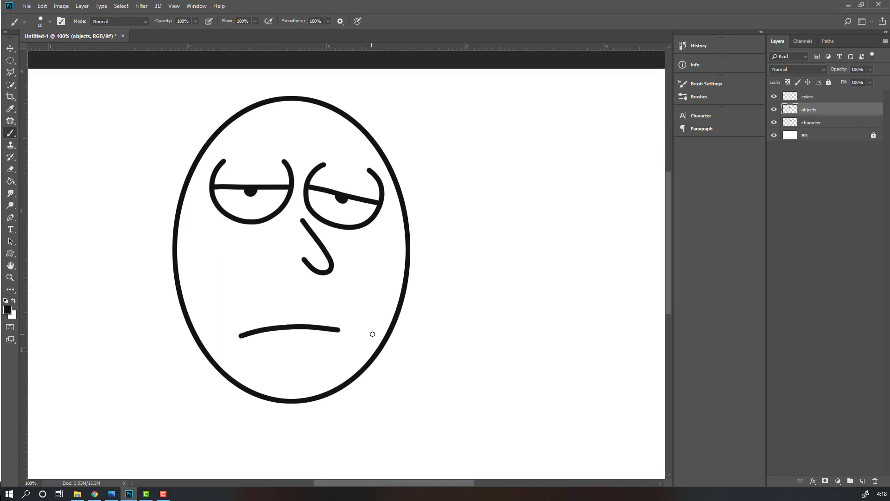
{"action": "left_click", "coordinate": [273, 330]}
{"action": "mouse_move", "coordinate": [273, 330]}
{"action": "left_mouse_down"}
{"action": "mouse_move", "coordinate": [283, 337]}
{"action": "mouse_move", "coordinate": [291, 330]}
{"action": "left_mouse_up"}
{"action": "mouse_move", "coordinate": [290, 331]}
{"action": "left_mouse_down"}
{"action": "mouse_move", "coordinate": [294, 345]}
{"action": "mouse_move", "coordinate": [317, 337]}
{"action": "mouse_move", "coordinate": [301, 345]}
{"action": "mouse_move", "coordinate": [313, 322]}
{"action": "left_mouse_up"}
{"action": "key", "text": "ctrl+z"}
Paint a small round mole on the chin and a curved crease beside each corner of the mouth.
{"action": "mouse_move", "coordinate": [267, 367]}
{"action": "left_mouse_down"}
{"action": "mouse_move", "coordinate": [279, 355]}
{"action": "mouse_move", "coordinate": [268, 366]}
{"action": "mouse_move", "coordinate": [274, 358]}
{"action": "mouse_move", "coordinate": [263, 360]}
{"action": "left_mouse_up"}
{"action": "key", "text": "ctrl+z"}
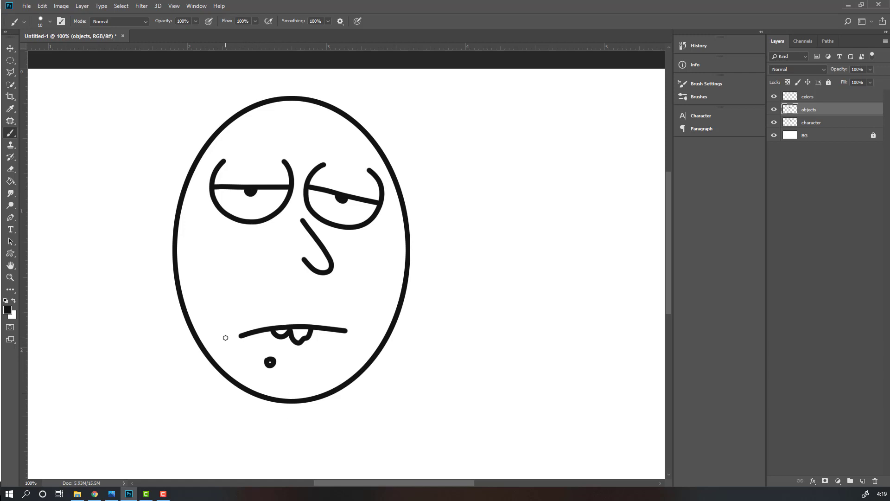
{"action": "mouse_move", "coordinate": [227, 322]}
{"action": "left_mouse_down"}
{"action": "mouse_move", "coordinate": [218, 343]}
{"action": "mouse_move", "coordinate": [253, 356]}
{"action": "left_mouse_up"}
{"action": "key", "text": "ctrl+z"}
{"action": "left_click", "coordinate": [356, 317]}
{"action": "left_click_drag", "start_coordinate": [367, 332], "coordinate": [335, 356]}
{"action": "key", "text": "ctrl+z"}
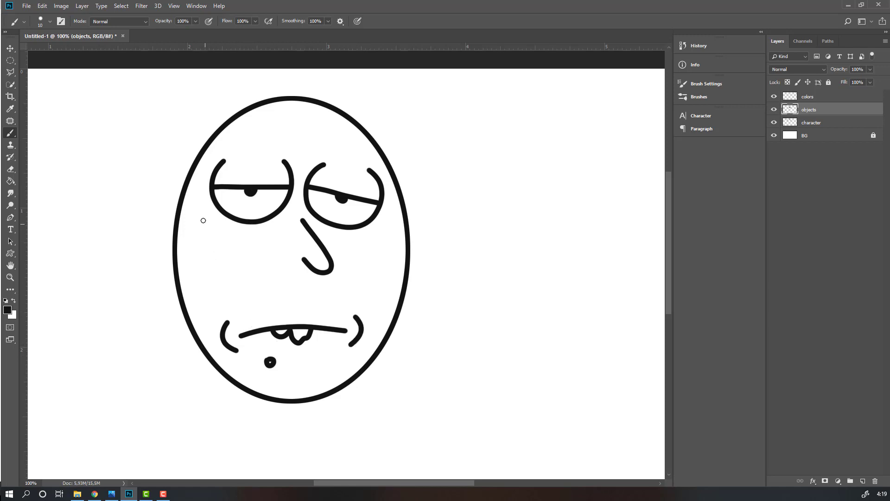
Paint a curved crease below each eye and one long, thin eyebrow outline across the forehead.
{"action": "mouse_move", "coordinate": [196, 212]}
{"action": "left_mouse_down"}
{"action": "mouse_move", "coordinate": [219, 242]}
{"action": "mouse_move", "coordinate": [263, 251]}
{"action": "left_mouse_up"}
{"action": "left_click_drag", "start_coordinate": [384, 233], "coordinate": [327, 266]}
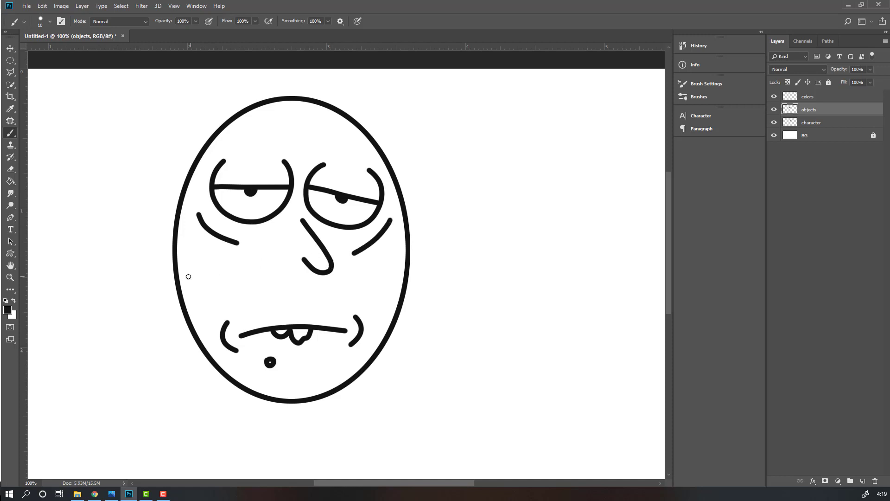
{"action": "mouse_move", "coordinate": [227, 141]}
{"action": "left_mouse_down"}
{"action": "mouse_move", "coordinate": [322, 133]}
{"action": "mouse_move", "coordinate": [371, 153]}
{"action": "mouse_move", "coordinate": [351, 158]}
{"action": "mouse_move", "coordinate": [279, 140]}
{"action": "mouse_move", "coordinate": [224, 139]}
{"action": "left_mouse_up"}
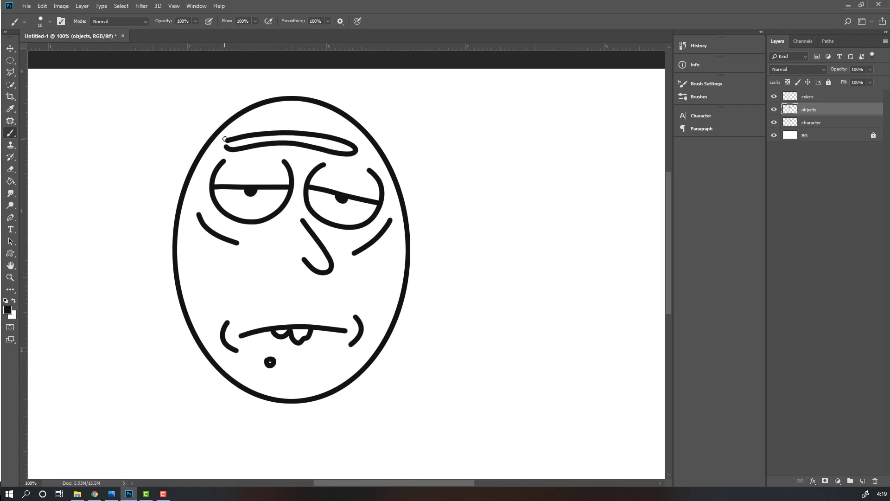
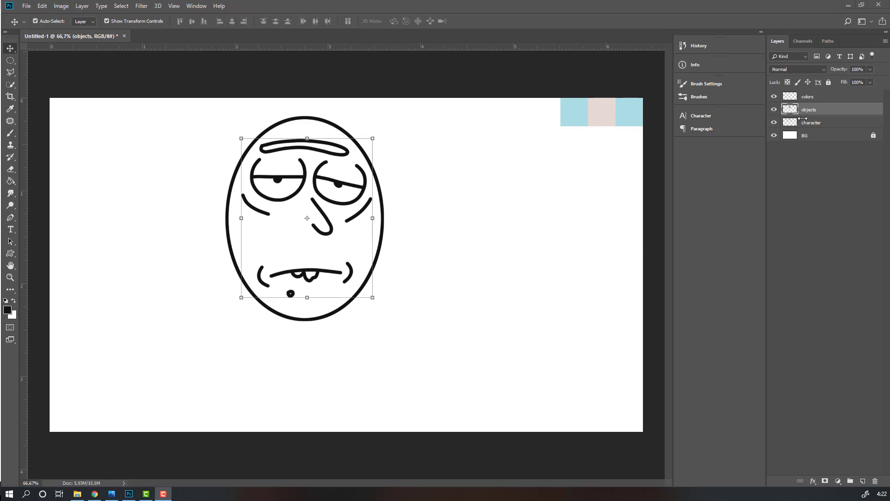
Convert the character and objects layers together into one smart object.
{"action": "left_click", "coordinate": [811, 124]}
{"action": "left_click", "coordinate": [810, 113], "text": "shift"}
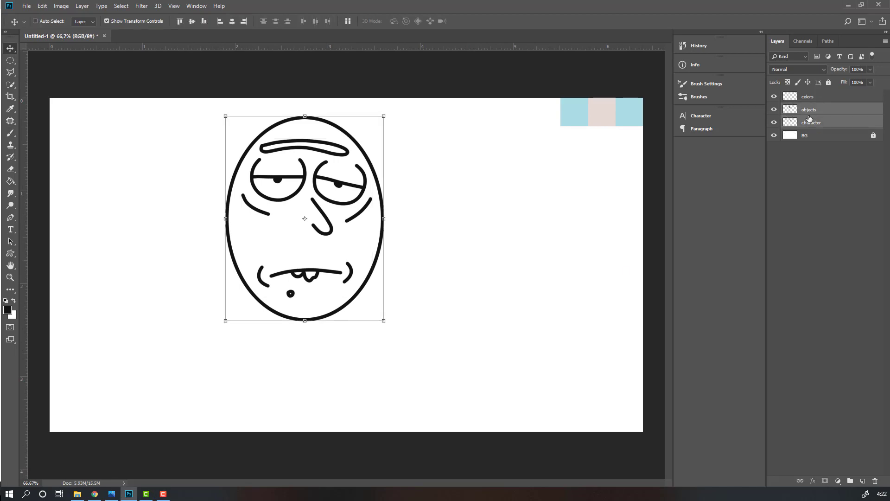
{"action": "right_click", "coordinate": [808, 116]}
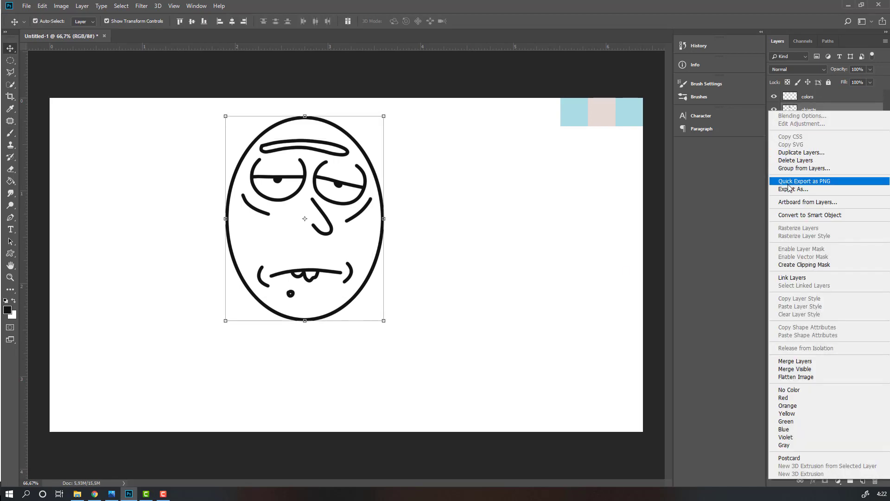
{"action": "left_click", "coordinate": [800, 216]}
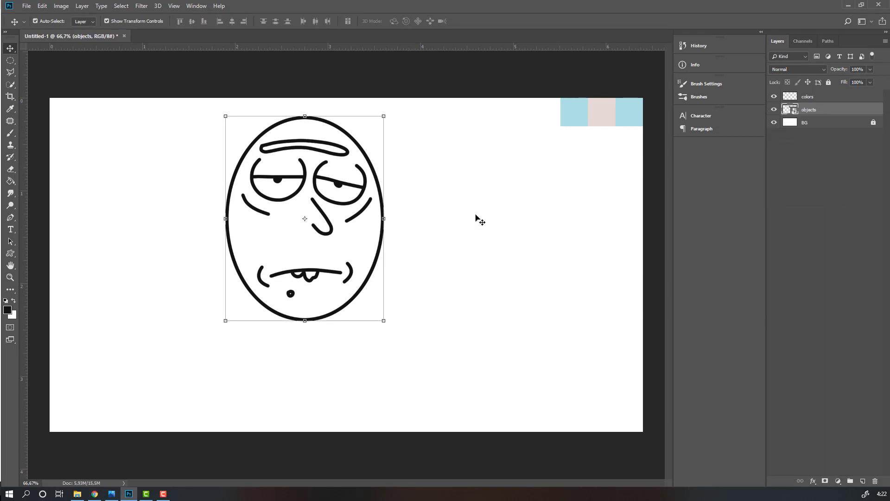
Scale the face smart object down to about 87% and move it slightly down and right, leaving room around the head for hair.
{"action": "left_click_drag", "start_coordinate": [318, 175], "coordinate": [326, 193]}
{"action": "left_click_drag", "start_coordinate": [394, 340], "coordinate": [373, 314]}
{"action": "mouse_move", "coordinate": [327, 229]}
{"action": "left_mouse_down"}
{"action": "mouse_move", "coordinate": [342, 264]}
{"action": "mouse_move", "coordinate": [332, 239]}
{"action": "mouse_move", "coordinate": [339, 242]}
{"action": "left_mouse_up"}
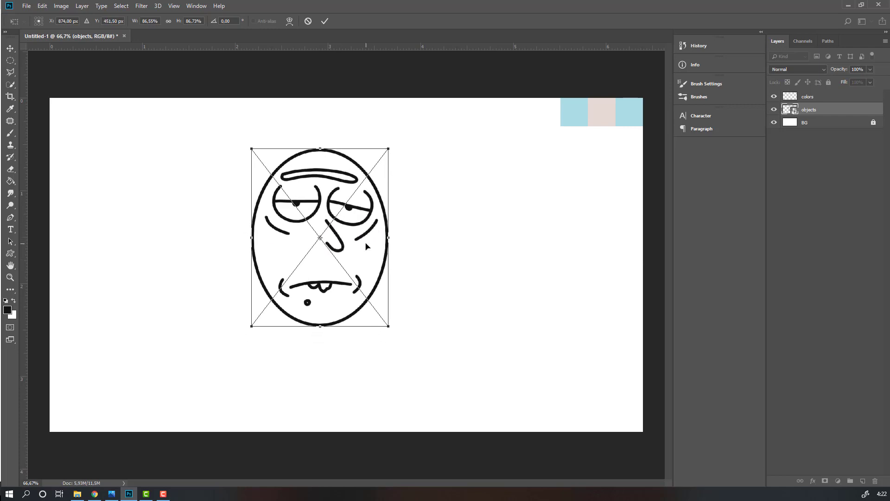
{"action": "key", "text": "Return"}
{"action": "left_click", "coordinate": [804, 178]}
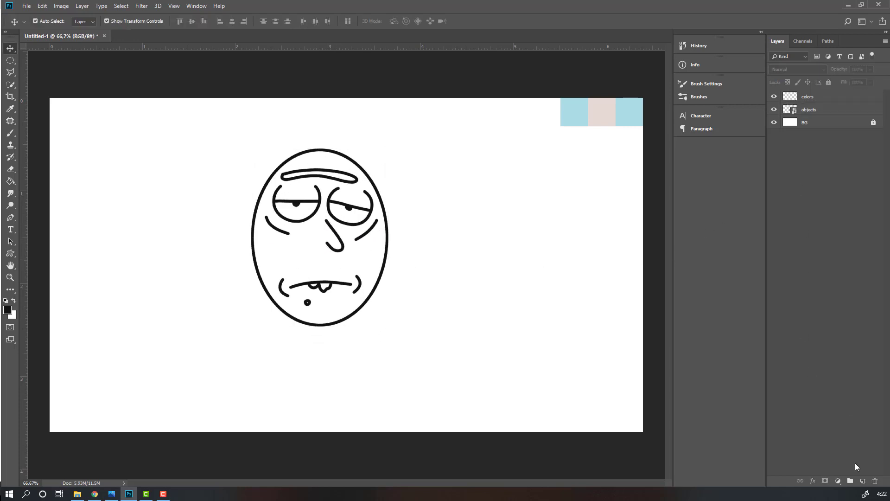
Add a new layer between the colors and objects layers and name it hair.
{"action": "left_click", "coordinate": [862, 481]}
{"action": "left_click_drag", "start_coordinate": [807, 103], "coordinate": [811, 113]}
{"action": "double_click", "coordinate": [811, 109]}
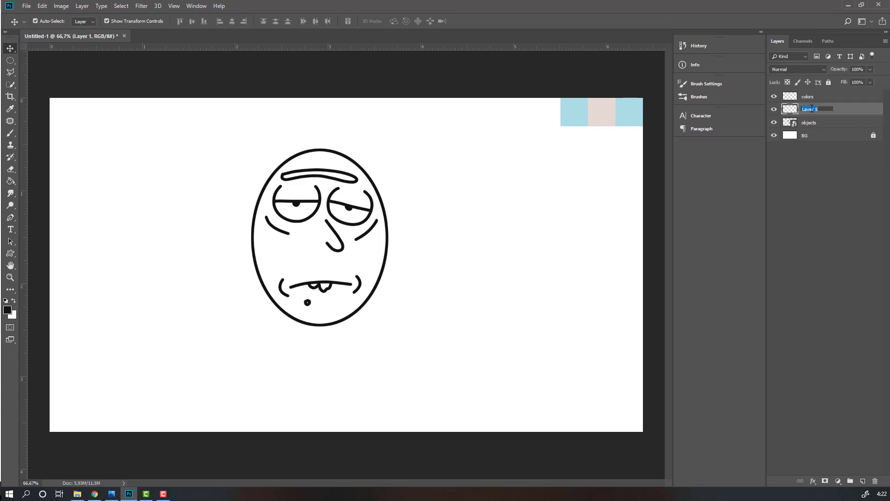
{"action": "type", "text": "hair"}
{"action": "key", "text": "Return"}
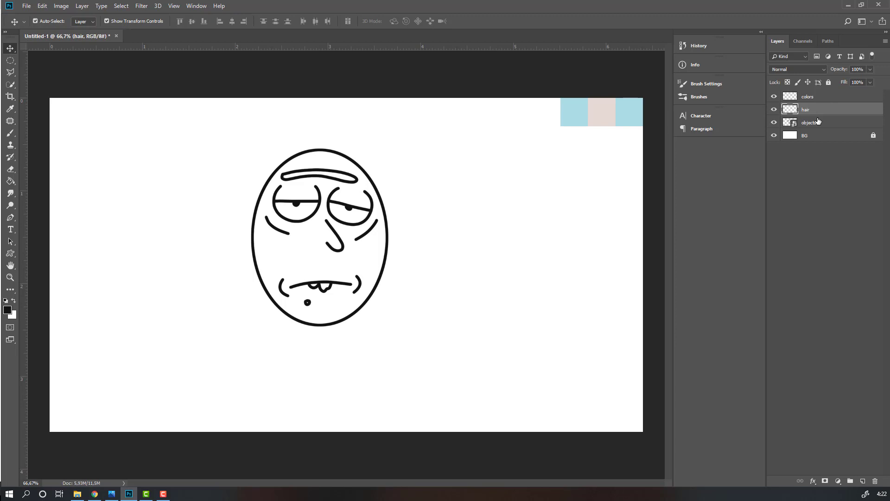
Outline spiky hair with the Polygonal Lasso from the left jaw over the head to the right jaw, closing the selection across the lower face.
{"action": "left_click", "coordinate": [11, 74]}
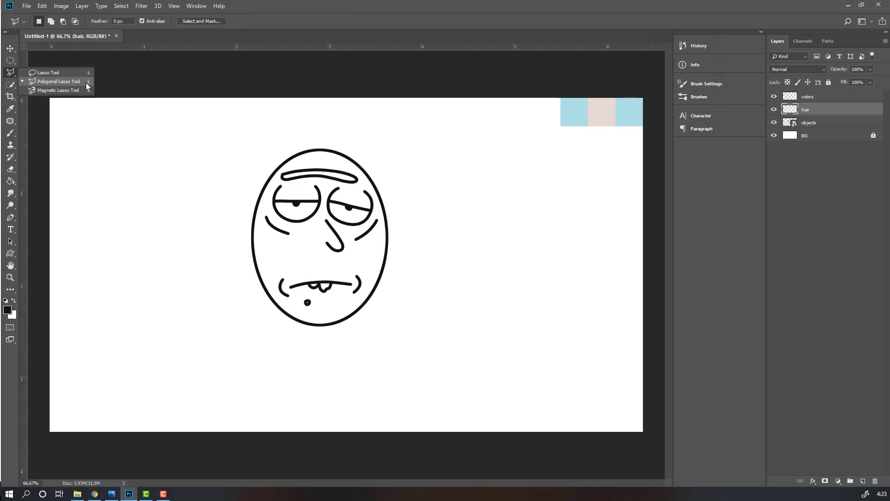
{"action": "left_click", "coordinate": [85, 83]}
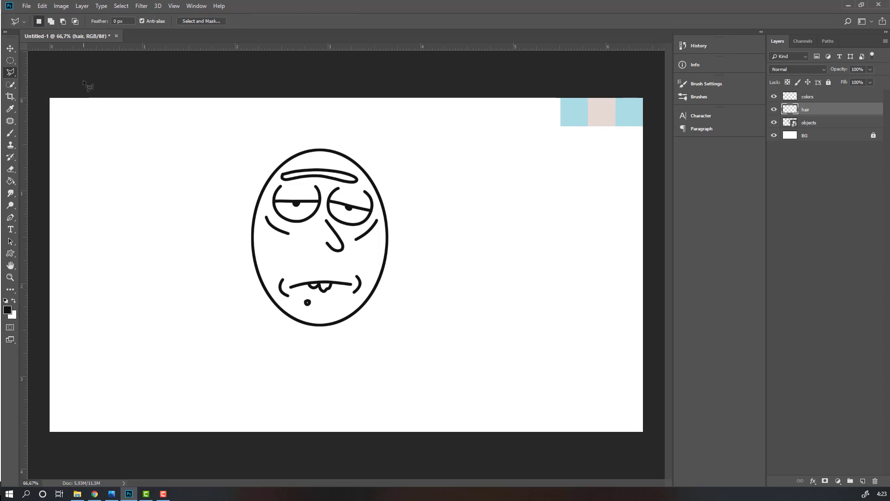
{"action": "left_click", "coordinate": [268, 294]}
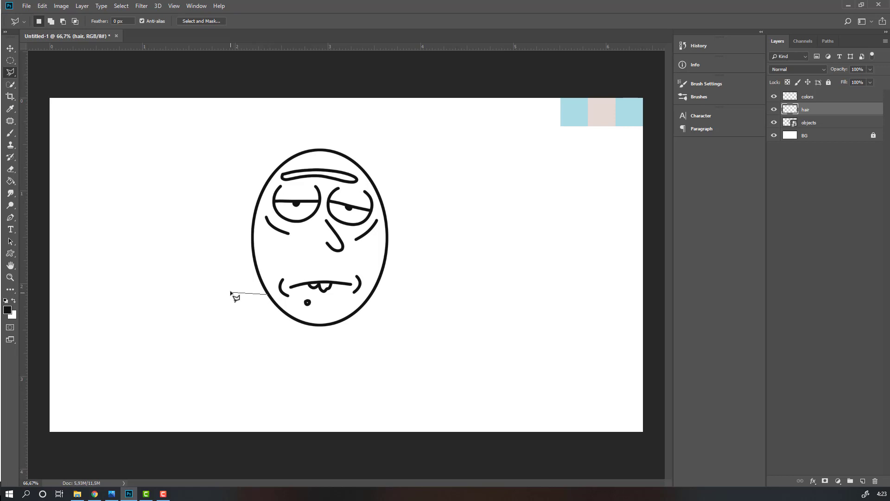
{"action": "left_click", "coordinate": [230, 288]}
{"action": "left_click", "coordinate": [247, 273]}
{"action": "left_click", "coordinate": [213, 259]}
{"action": "left_click", "coordinate": [240, 248]}
{"action": "left_click", "coordinate": [204, 222]}
{"action": "left_click", "coordinate": [241, 215]}
{"action": "left_click", "coordinate": [212, 175]}
{"action": "left_click", "coordinate": [254, 176]}
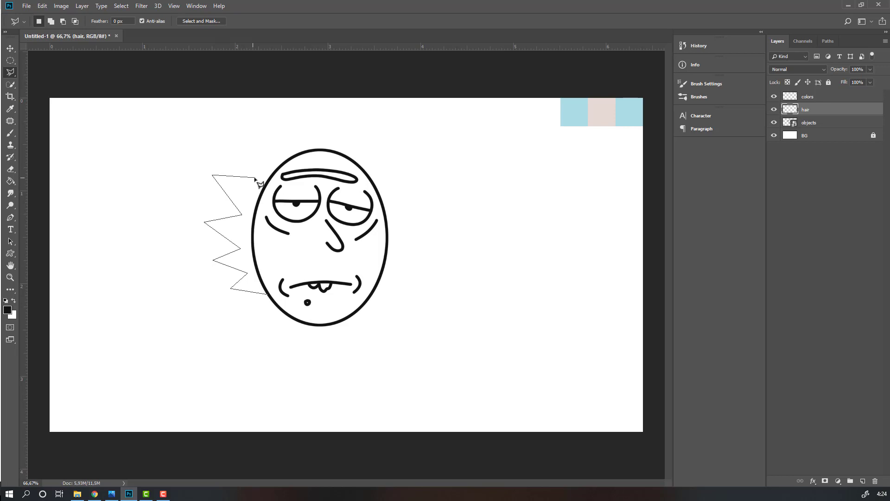
{"action": "left_click", "coordinate": [243, 137]}
{"action": "left_click", "coordinate": [280, 149]}
{"action": "left_click", "coordinate": [283, 110]}
{"action": "left_click", "coordinate": [311, 135]}
{"action": "left_click", "coordinate": [337, 104]}
{"action": "left_click", "coordinate": [347, 137]}
{"action": "left_click", "coordinate": [389, 115]}
{"action": "left_click", "coordinate": [378, 157]}
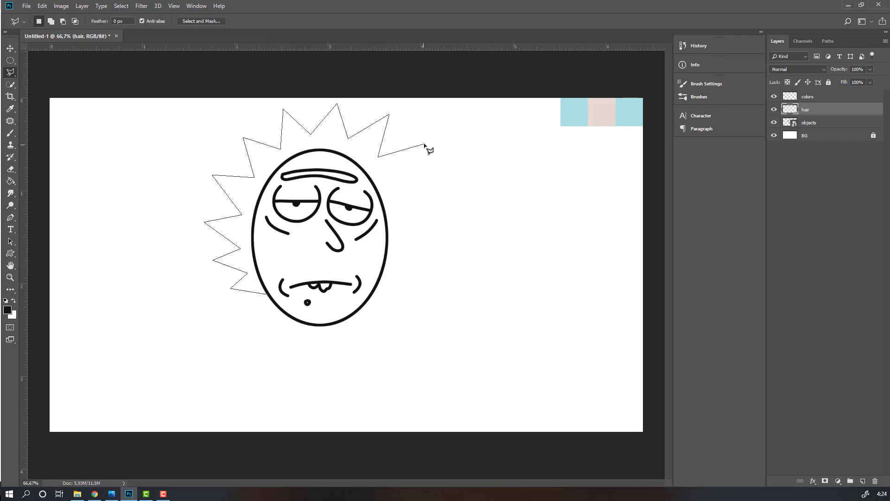
{"action": "left_click", "coordinate": [415, 157]}
{"action": "left_click", "coordinate": [400, 187]}
{"action": "left_click", "coordinate": [430, 198]}
{"action": "left_click", "coordinate": [410, 225]}
{"action": "left_click", "coordinate": [427, 242]}
{"action": "left_click", "coordinate": [408, 254]}
{"action": "left_click", "coordinate": [418, 272]}
{"action": "left_click", "coordinate": [399, 276]}
{"action": "left_click", "coordinate": [403, 287]}
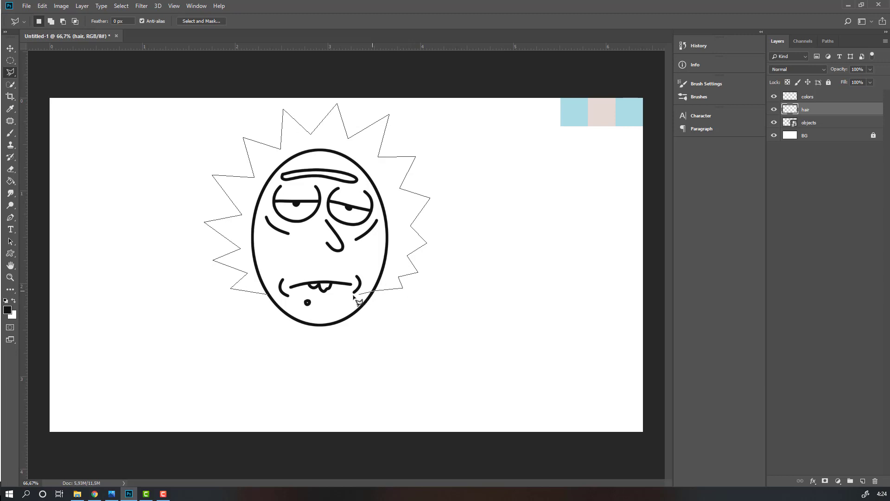
{"action": "double_click", "coordinate": [267, 295]}
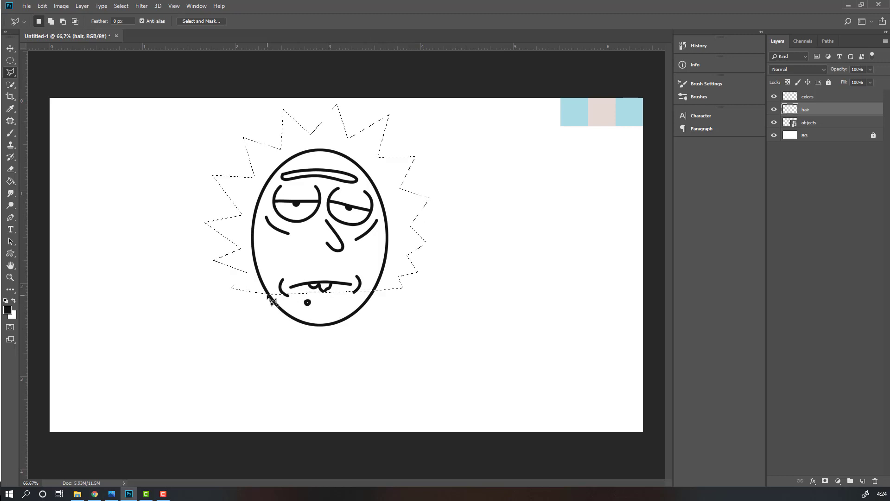
Stroke the hair selection with a 10 px black centered line and clear the selection.
{"action": "right_click", "coordinate": [240, 189]}
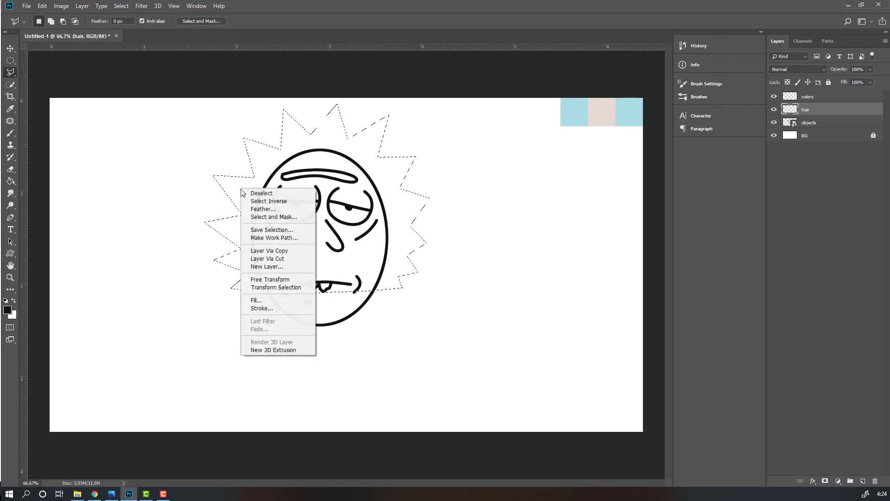
{"action": "left_click", "coordinate": [260, 307]}
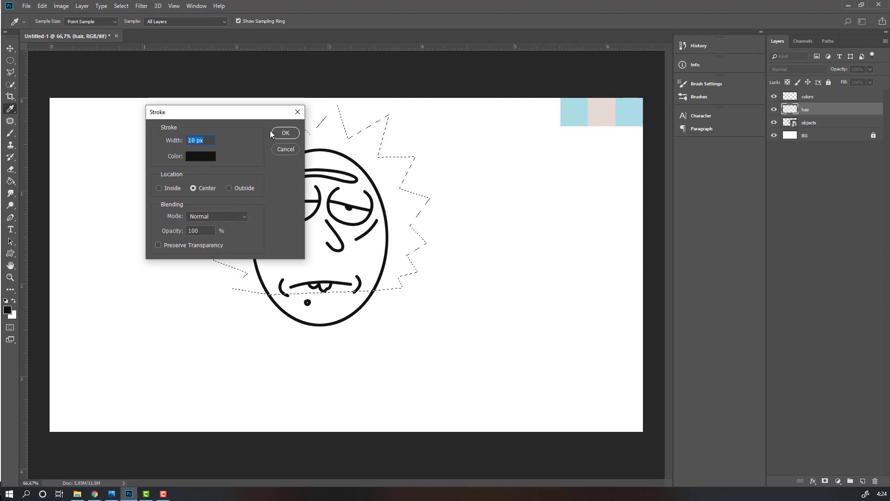
{"action": "left_click", "coordinate": [286, 133]}
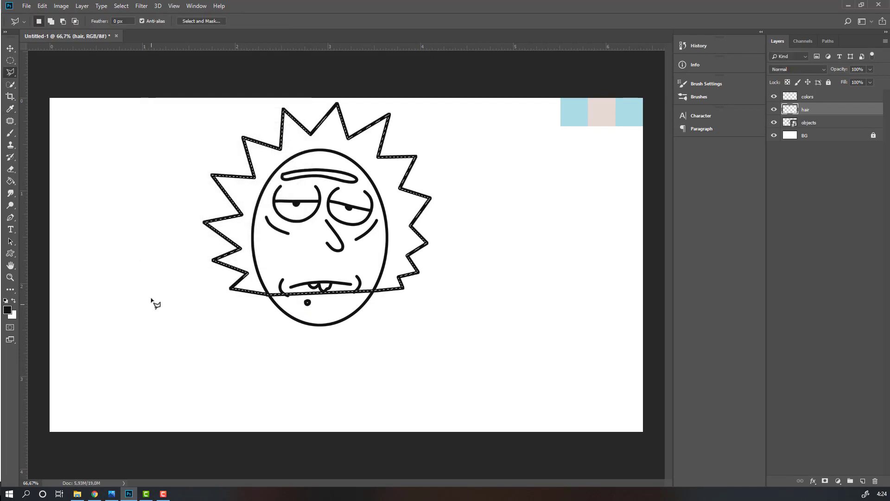
{"action": "right_click", "coordinate": [294, 135]}
{"action": "left_click", "coordinate": [343, 143]}
{"action": "left_click", "coordinate": [10, 49]}
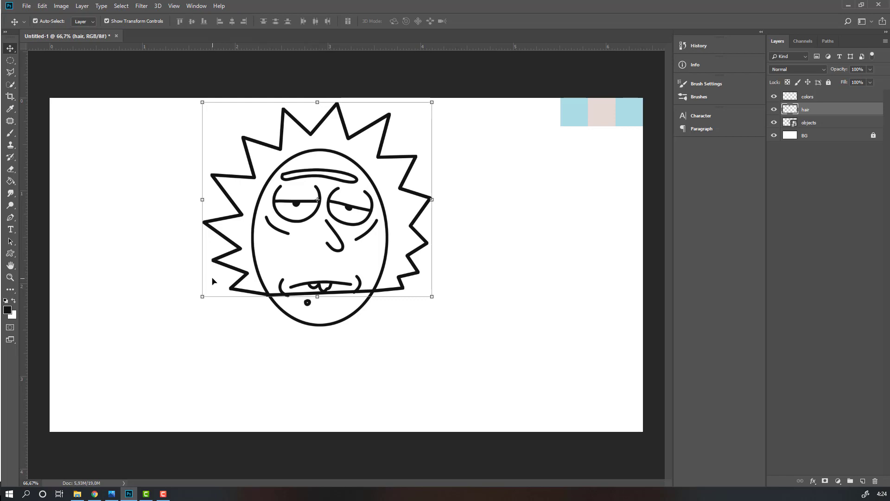
Select the hair line crossing the lower face inside the head outline with the Polygonal Lasso, delete it and clear the selection.
{"action": "key", "text": "ctrl+plus"}
{"action": "key", "text": "ctrl+plus"}
{"action": "key", "text": "ctrl+plus"}
{"action": "left_click_drag", "start_coordinate": [401, 241], "coordinate": [502, 206]}
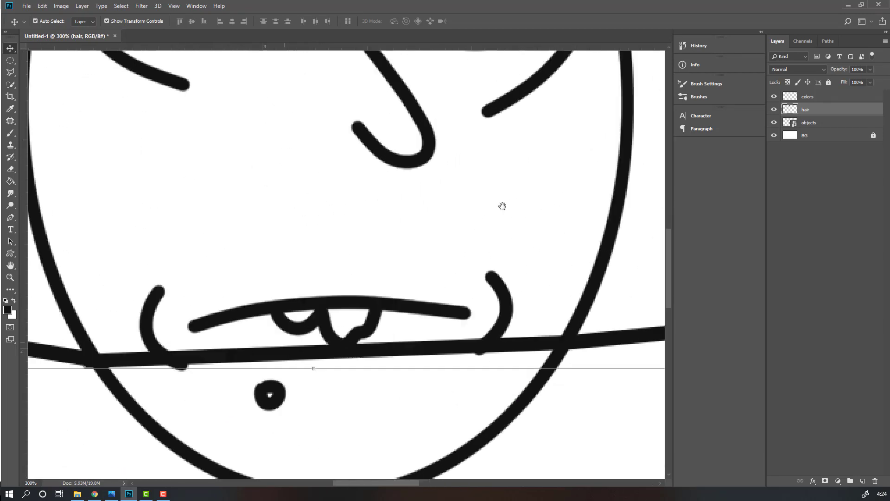
{"action": "left_click_drag", "start_coordinate": [382, 301], "coordinate": [450, 206]}
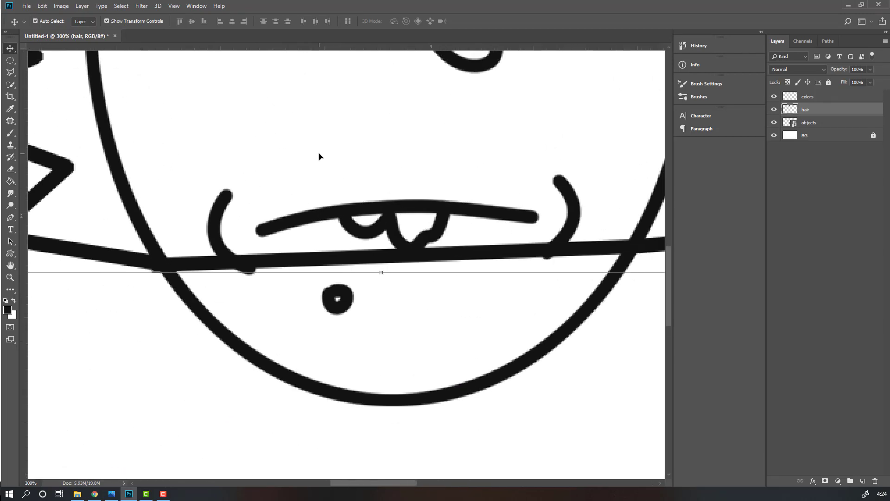
{"action": "left_click", "coordinate": [10, 73]}
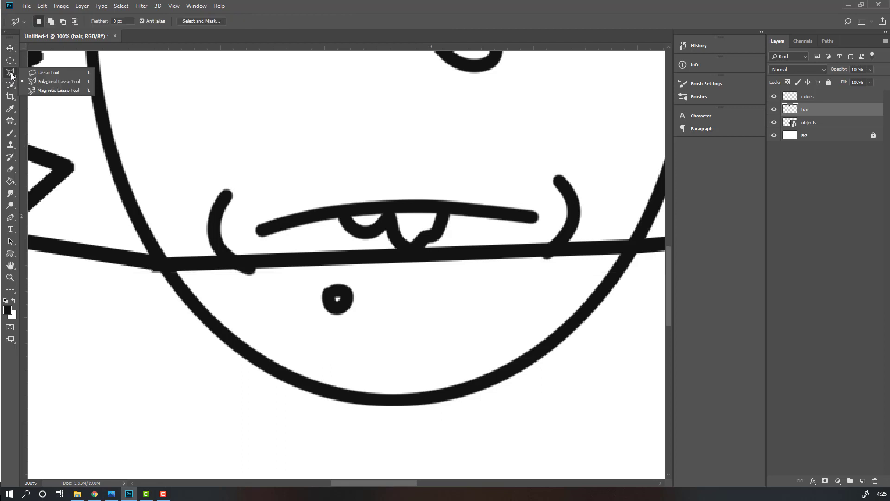
{"action": "left_click", "coordinate": [58, 81]}
{"action": "left_click", "coordinate": [157, 239]}
{"action": "left_click", "coordinate": [158, 265]}
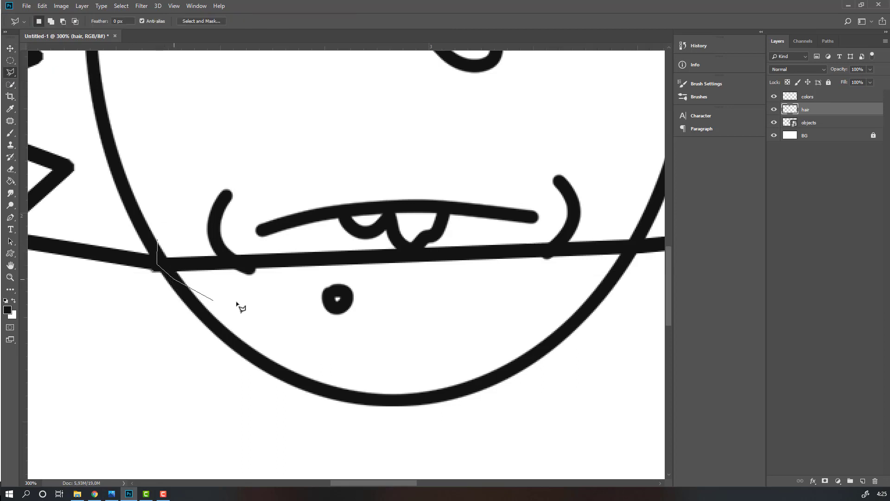
{"action": "left_click", "coordinate": [276, 302]}
{"action": "scroll", "coordinate": [384, 302], "scroll_direction": "right", "scroll_amount": 2}
{"action": "left_click", "coordinate": [400, 301]}
{"action": "left_click", "coordinate": [517, 283]}
{"action": "left_click", "coordinate": [525, 282]}
{"action": "left_click", "coordinate": [545, 258]}
{"action": "left_click", "coordinate": [555, 236]}
{"action": "left_click", "coordinate": [543, 224]}
{"action": "left_click", "coordinate": [469, 215]}
{"action": "left_click", "coordinate": [139, 216]}
{"action": "left_click", "coordinate": [93, 228]}
{"action": "left_click", "coordinate": [75, 242]}
{"action": "key", "text": "Delete"}
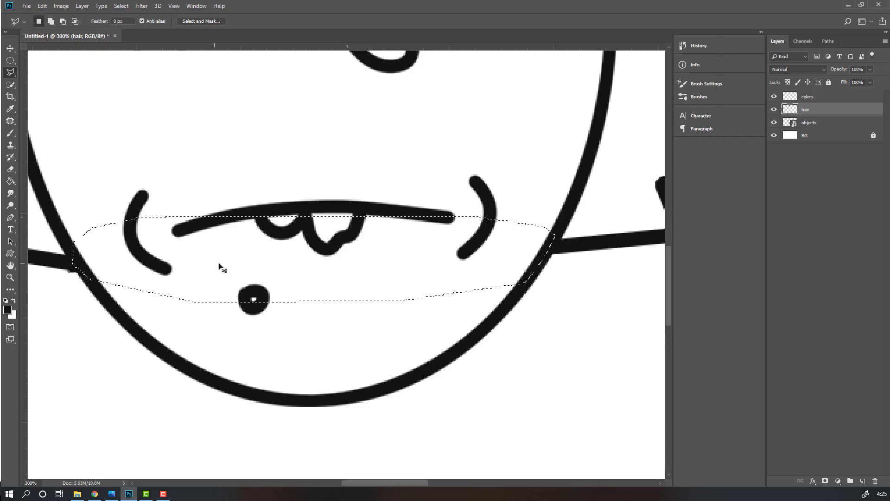
{"action": "key", "text": "ctrl+d"}
{"action": "key", "text": "v"}
{"action": "key", "text": "ctrl+minus"}
{"action": "key", "text": "ctrl+minus"}
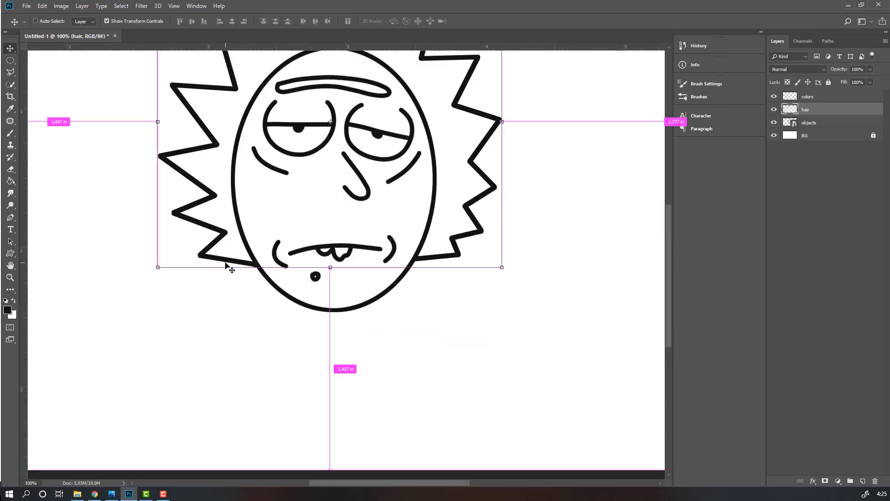
{"action": "key", "text": "ctrl+minus"}
Convert the hair and objects layers together into one smart object.
{"action": "left_click", "coordinate": [821, 183]}
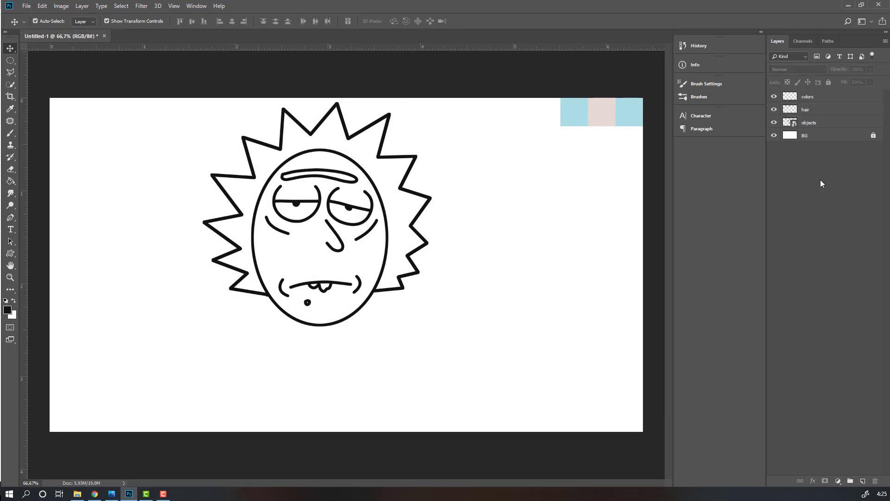
{"action": "left_click", "coordinate": [806, 112], "text": "ctrl"}
{"action": "left_click", "coordinate": [810, 126], "text": "ctrl"}
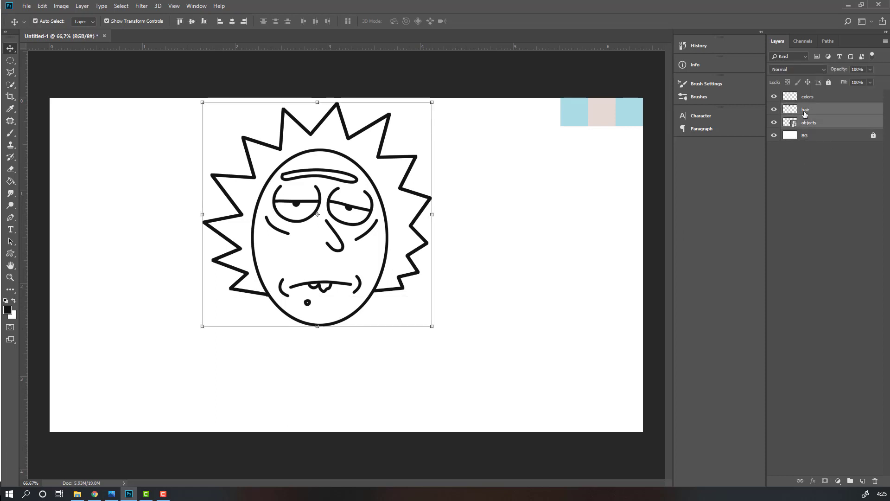
{"action": "right_click", "coordinate": [805, 114]}
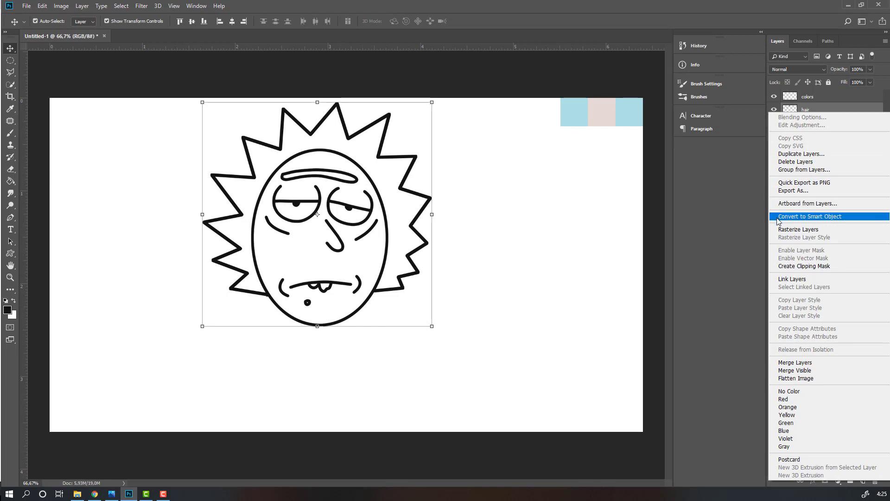
{"action": "left_click", "coordinate": [827, 217]}
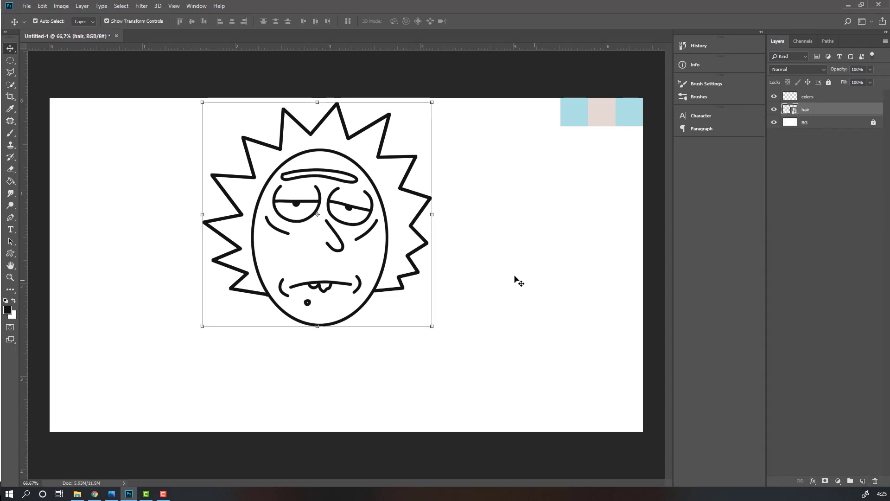
Switch to the Brush tool and rasterize the hair smart object for painting.
{"action": "left_click", "coordinate": [11, 135]}
{"action": "left_click", "coordinate": [257, 179]}
{"action": "left_click", "coordinate": [251, 163]}
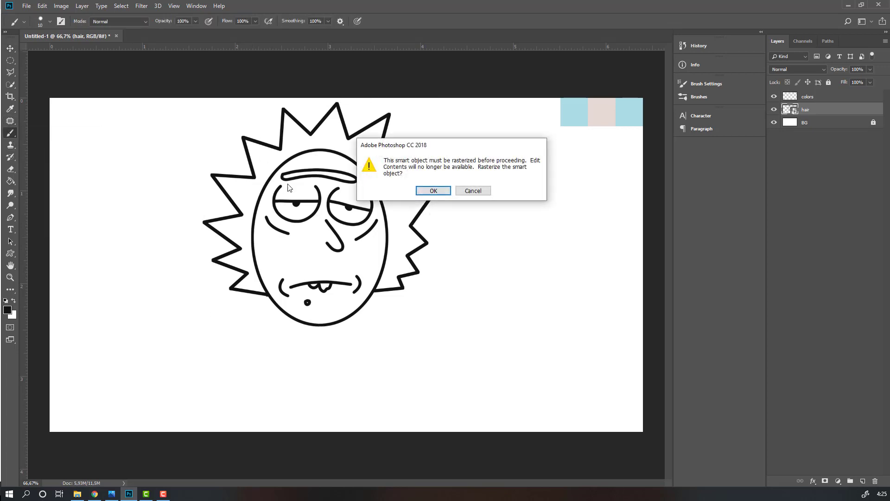
{"action": "left_click_drag", "start_coordinate": [427, 142], "coordinate": [440, 125]}
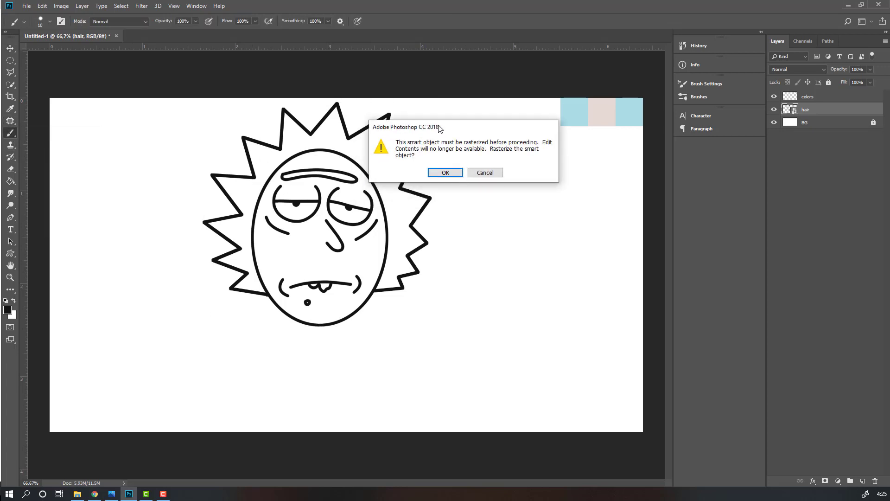
{"action": "left_click", "coordinate": [445, 173]}
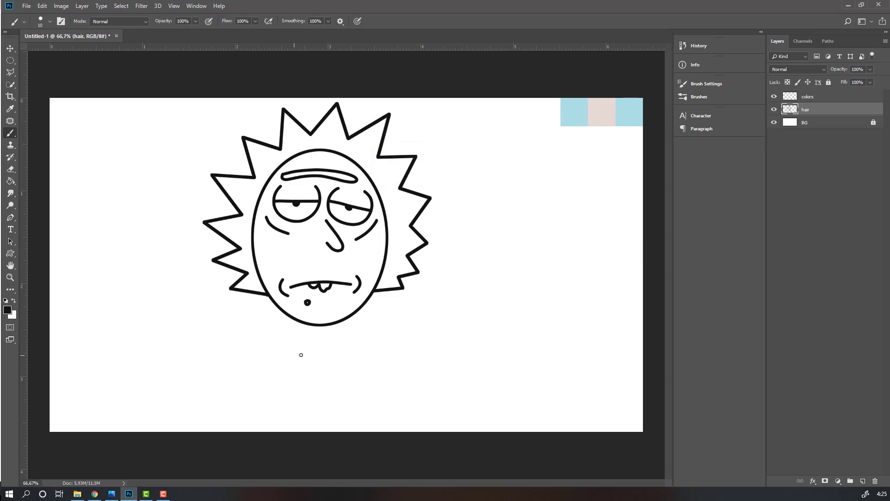
Paint two short neck lines below the chin and a left shoulder line curving from the neck down to the canvas's lower edge.
{"action": "scroll", "coordinate": [299, 356], "scroll_direction": "up", "scroll_amount": 2}
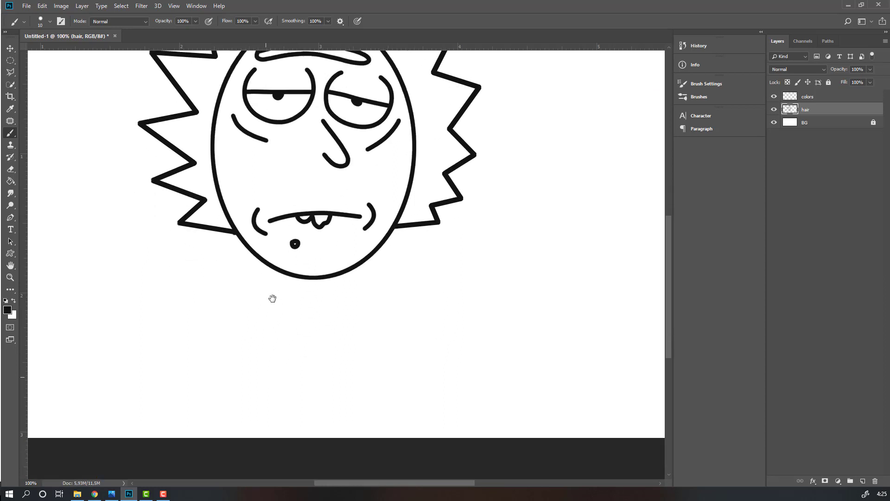
{"action": "left_click_drag", "start_coordinate": [282, 275], "coordinate": [277, 291]}
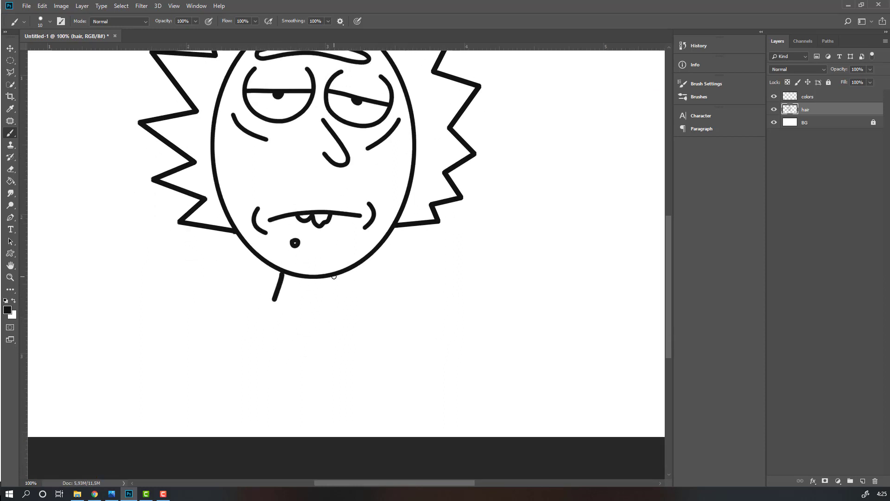
{"action": "left_click_drag", "start_coordinate": [335, 275], "coordinate": [341, 294]}
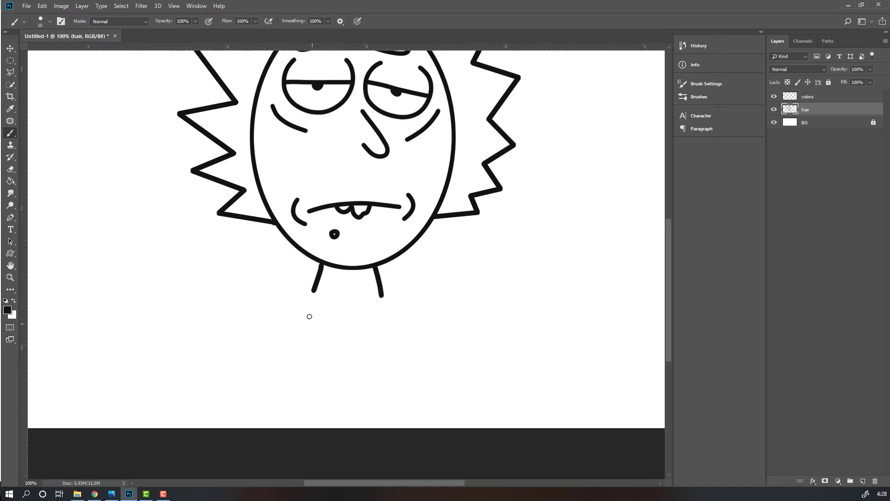
{"action": "mouse_move", "coordinate": [307, 293]}
{"action": "left_mouse_down"}
{"action": "mouse_move", "coordinate": [198, 334]}
{"action": "mouse_move", "coordinate": [181, 424]}
{"action": "left_mouse_up"}
{"action": "left_click_drag", "start_coordinate": [473, 311], "coordinate": [365, 294]}
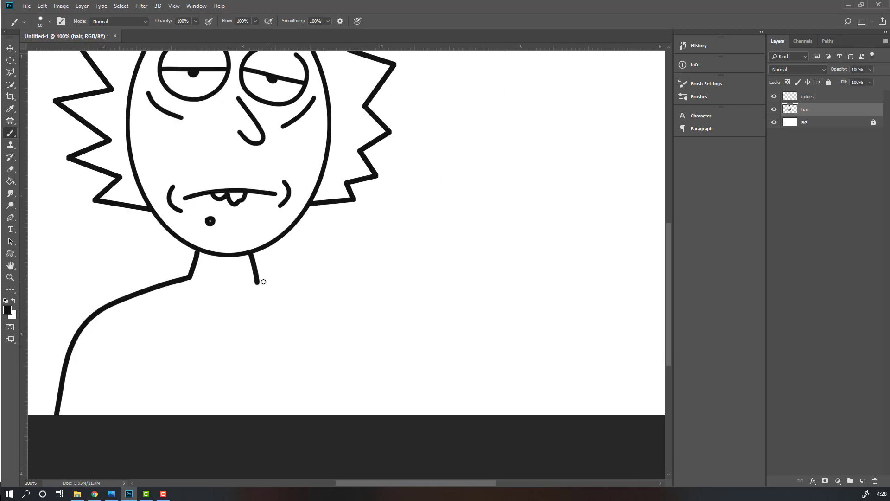
Paint the right shoulder line from the neck to the canvas's lower edge and a curved neckline joining both neck lines.
{"action": "mouse_move", "coordinate": [260, 282]}
{"action": "left_mouse_down"}
{"action": "mouse_move", "coordinate": [389, 376]}
{"action": "mouse_move", "coordinate": [391, 414]}
{"action": "left_mouse_up"}
{"action": "mouse_move", "coordinate": [219, 289]}
{"action": "left_mouse_down"}
{"action": "mouse_move", "coordinate": [304, 259]}
{"action": "mouse_move", "coordinate": [261, 253]}
{"action": "left_mouse_up"}
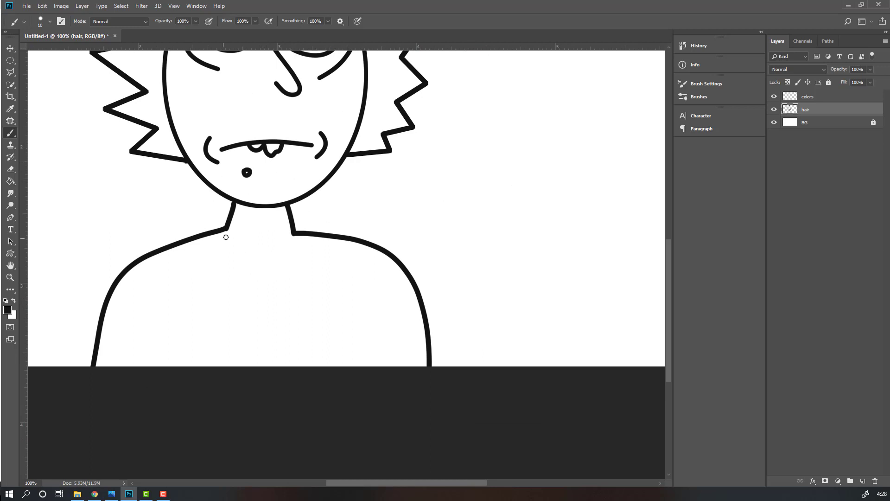
{"action": "mouse_move", "coordinate": [228, 232]}
{"action": "left_mouse_down"}
{"action": "mouse_move", "coordinate": [251, 242]}
{"action": "mouse_move", "coordinate": [288, 235]}
{"action": "left_mouse_up"}
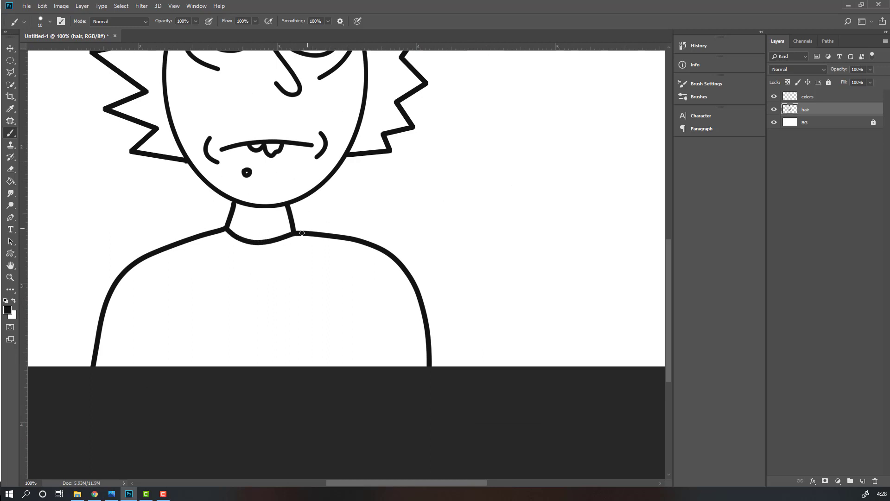
Paint two vertical jacket opening lines from the neck corners to the lower edge, plus a short sleeve line inside each arm.
{"action": "left_click_drag", "start_coordinate": [196, 308], "coordinate": [249, 272]}
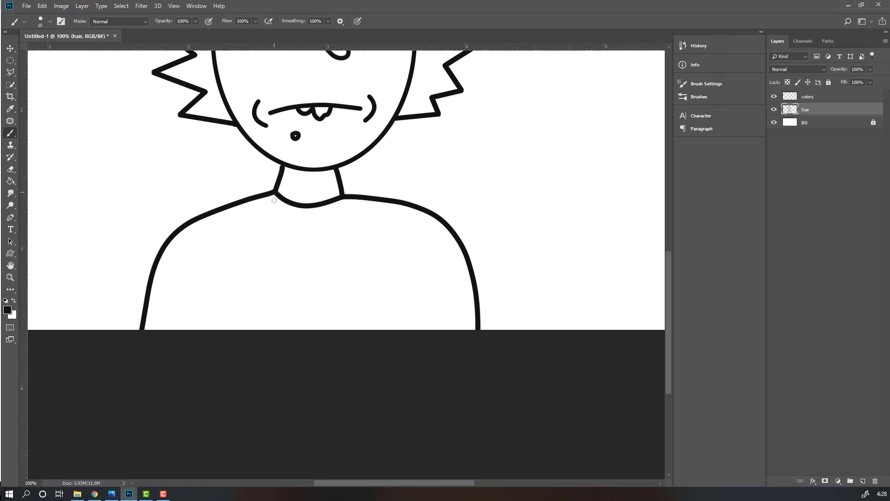
{"action": "left_click_drag", "start_coordinate": [274, 193], "coordinate": [281, 326]}
{"action": "key", "text": "ctrl+z"}
{"action": "left_click_drag", "start_coordinate": [274, 194], "coordinate": [328, 356]}
{"action": "mouse_move", "coordinate": [344, 199]}
{"action": "left_mouse_down"}
{"action": "mouse_move", "coordinate": [344, 436]}
{"action": "mouse_move", "coordinate": [335, 457]}
{"action": "left_mouse_up"}
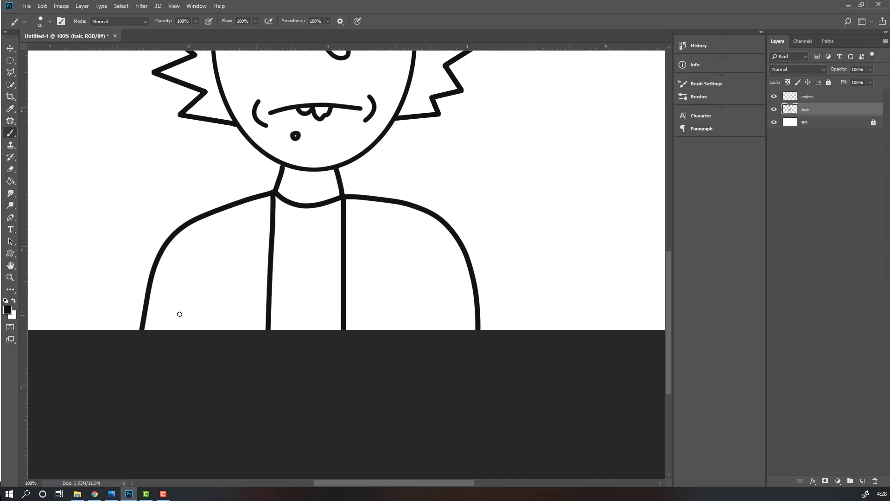
{"action": "left_click_drag", "start_coordinate": [176, 334], "coordinate": [198, 330]}
{"action": "left_click_drag", "start_coordinate": [430, 352], "coordinate": [421, 414]}
Paint a wavy lapel line on each side of the jacket from the neck corner to the lower edge.
{"action": "left_click_drag", "start_coordinate": [274, 239], "coordinate": [277, 227]}
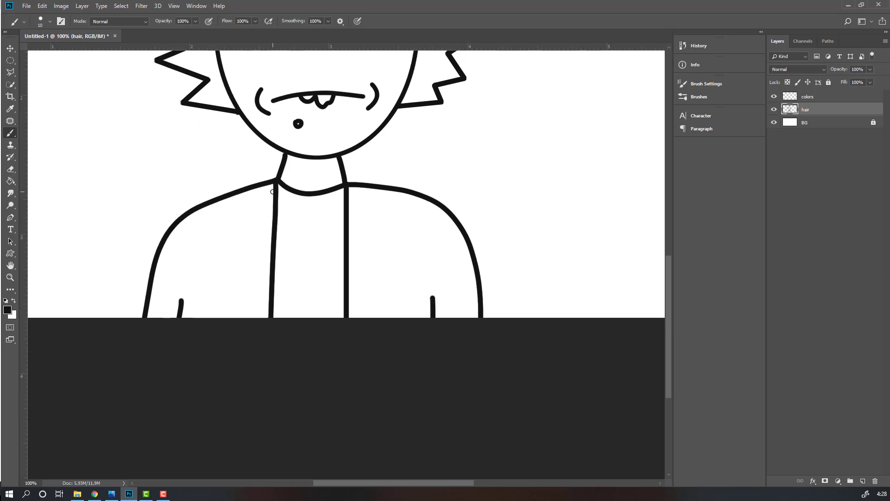
{"action": "mouse_move", "coordinate": [276, 183]}
{"action": "left_mouse_down"}
{"action": "mouse_move", "coordinate": [218, 247]}
{"action": "mouse_move", "coordinate": [264, 248]}
{"action": "mouse_move", "coordinate": [214, 290]}
{"action": "mouse_move", "coordinate": [275, 425]}
{"action": "left_mouse_up"}
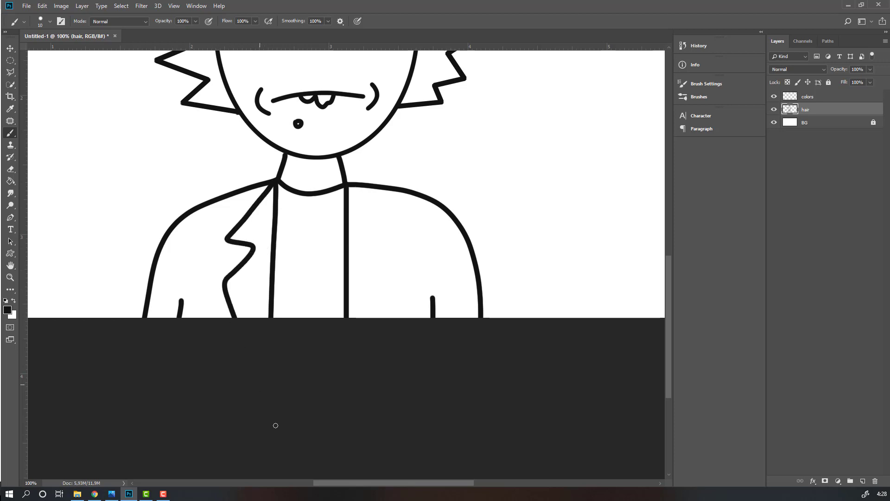
{"action": "mouse_move", "coordinate": [348, 185]}
{"action": "left_mouse_down"}
{"action": "mouse_move", "coordinate": [399, 242]}
{"action": "mouse_move", "coordinate": [370, 254]}
{"action": "mouse_move", "coordinate": [390, 294]}
{"action": "mouse_move", "coordinate": [301, 420]}
{"action": "left_mouse_up"}
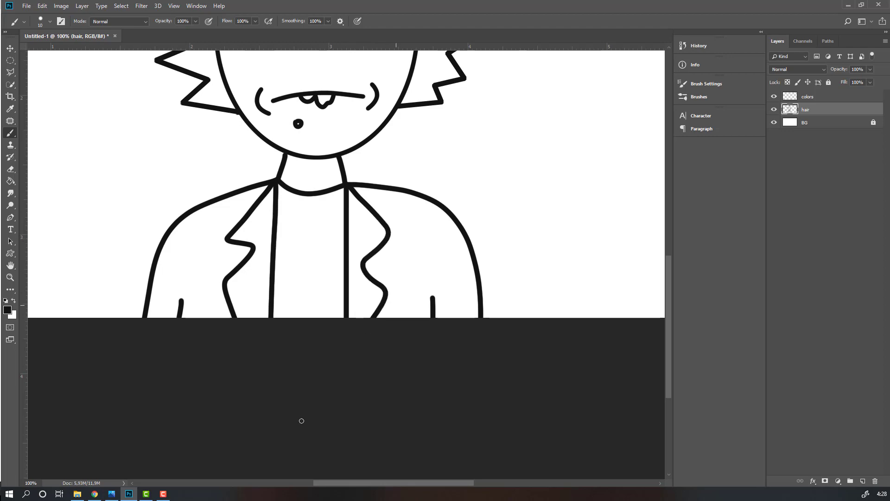
Thicken the line corners on both sides where the neck meets the shoulders and lapels.
{"action": "key", "text": "ctrl+minus"}
{"action": "key", "text": "ctrl+minus"}
{"action": "key", "text": "ctrl+minus"}
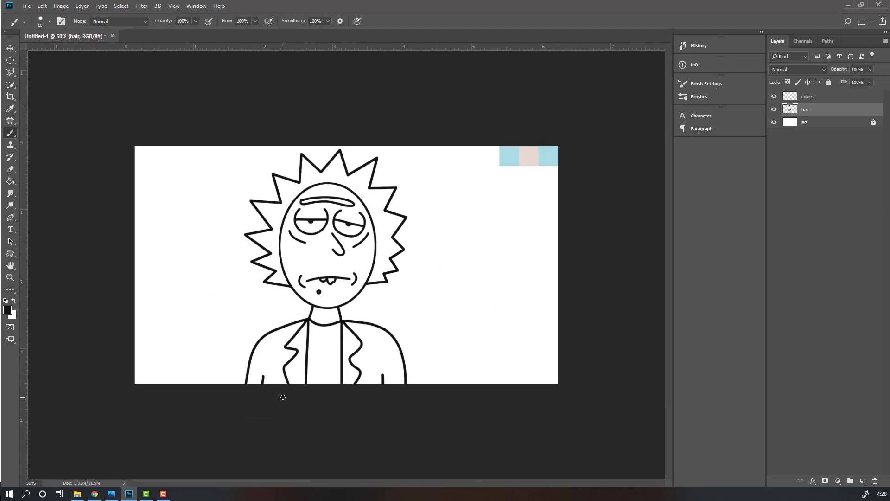
{"action": "key", "text": "ctrl+plus"}
{"action": "key", "text": "ctrl+plus"}
{"action": "key", "text": "ctrl+plus"}
{"action": "key", "text": "ctrl+plus"}
{"action": "key", "text": "ctrl+plus"}
{"action": "key", "text": "ctrl+plus"}
{"action": "left_click_drag", "start_coordinate": [281, 396], "coordinate": [267, 297]}
{"action": "mouse_move", "coordinate": [351, 250]}
{"action": "left_mouse_down"}
{"action": "mouse_move", "coordinate": [346, 232]}
{"action": "mouse_move", "coordinate": [391, 254]}
{"action": "left_mouse_up"}
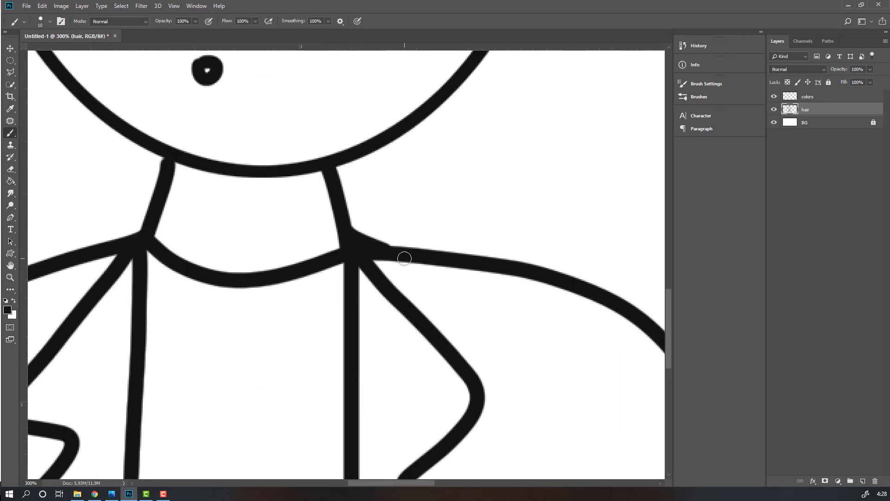
{"action": "left_click_drag", "start_coordinate": [221, 294], "coordinate": [272, 281]}
{"action": "left_click_drag", "start_coordinate": [191, 207], "coordinate": [131, 255]}
{"action": "left_click_drag", "start_coordinate": [208, 190], "coordinate": [212, 176]}
Rename the hair layer as character.
{"action": "key", "text": "ctrl+minus"}
{"action": "key", "text": "ctrl+minus"}
{"action": "key", "text": "ctrl+minus"}
{"action": "key", "text": "ctrl+minus"}
{"action": "key", "text": "ctrl+minus"}
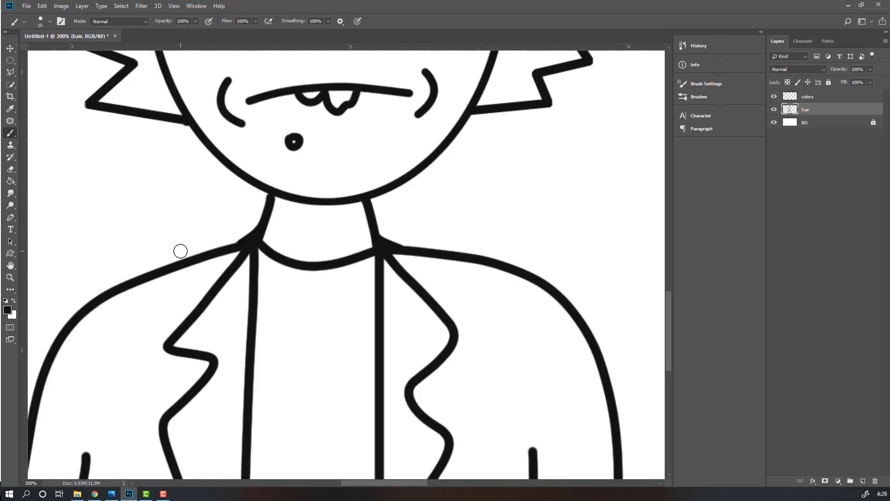
{"action": "key", "text": "v"}
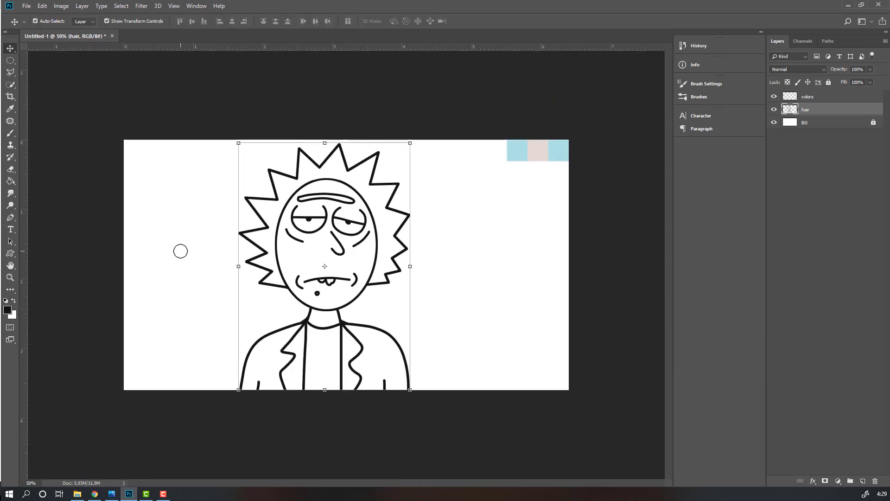
{"action": "left_click", "coordinate": [811, 179]}
{"action": "left_click", "coordinate": [804, 111]}
{"action": "double_click", "coordinate": [805, 109]}
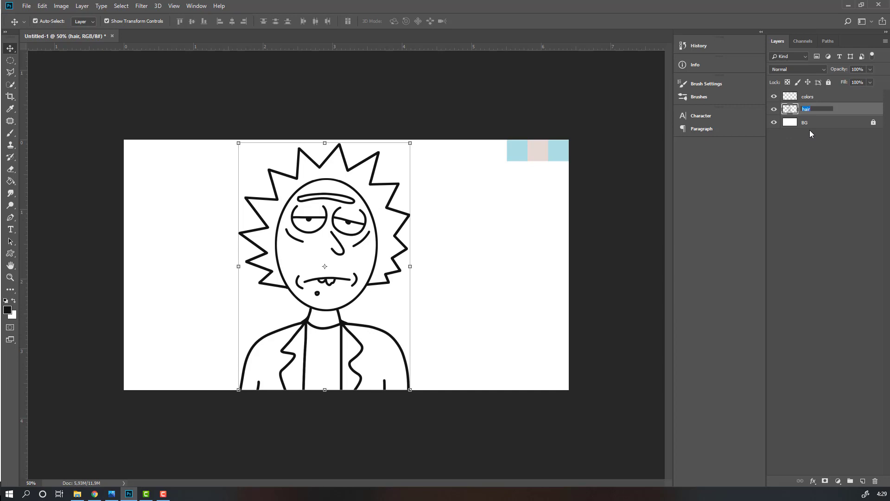
{"action": "type", "text": "character"}
{"action": "key", "text": "Return"}
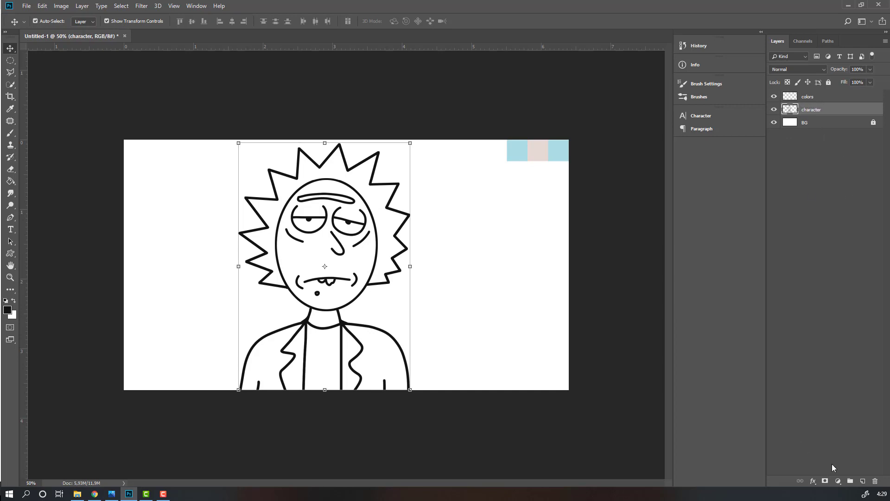
Add a new layer named color and place it between the character and BG layers.
{"action": "left_click", "coordinate": [863, 481]}
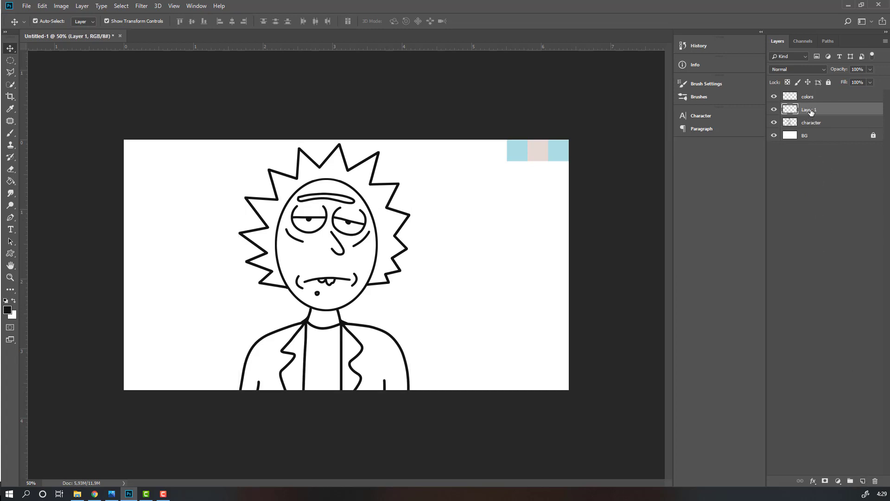
{"action": "left_click", "coordinate": [811, 110]}
{"action": "type", "text": "color"}
{"action": "key", "text": "Return"}
{"action": "left_click_drag", "start_coordinate": [811, 112], "coordinate": [814, 133]}
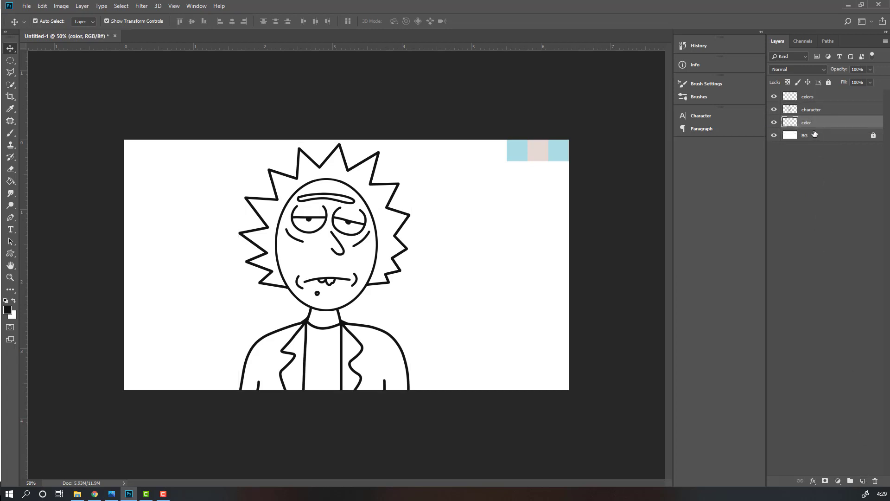
Sample the light blue swatch as the Brush colour and enlarge the hard round brush.
{"action": "left_click", "coordinate": [11, 134]}
{"action": "left_click", "coordinate": [39, 133]}
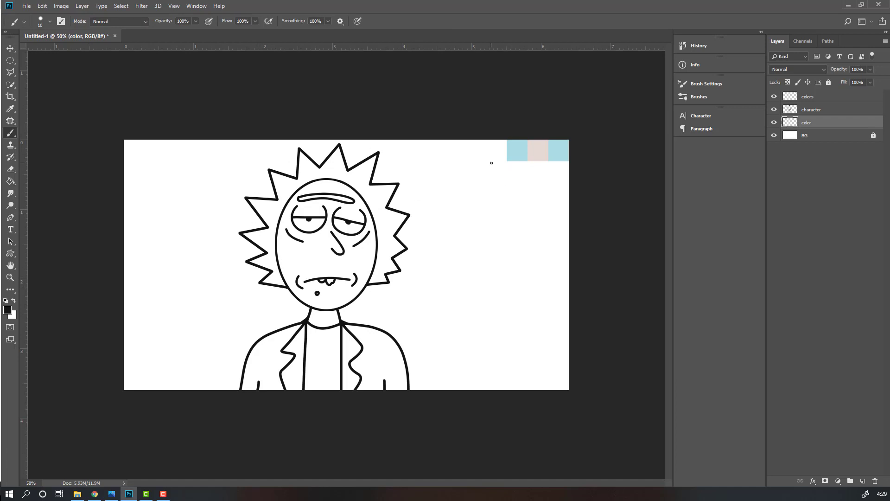
{"action": "left_click", "coordinate": [519, 147], "text": "alt"}
{"action": "scroll", "coordinate": [292, 179], "scroll_direction": "up", "scroll_amount": 3}
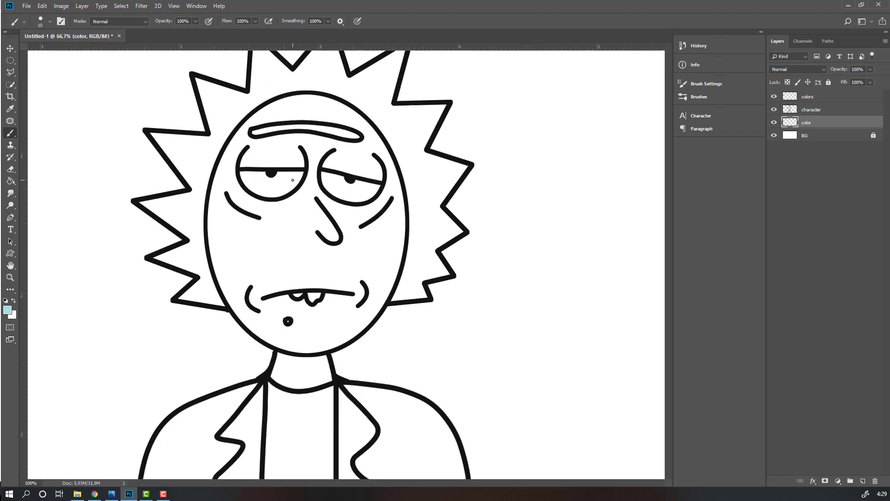
{"action": "right_click", "coordinate": [304, 205]}
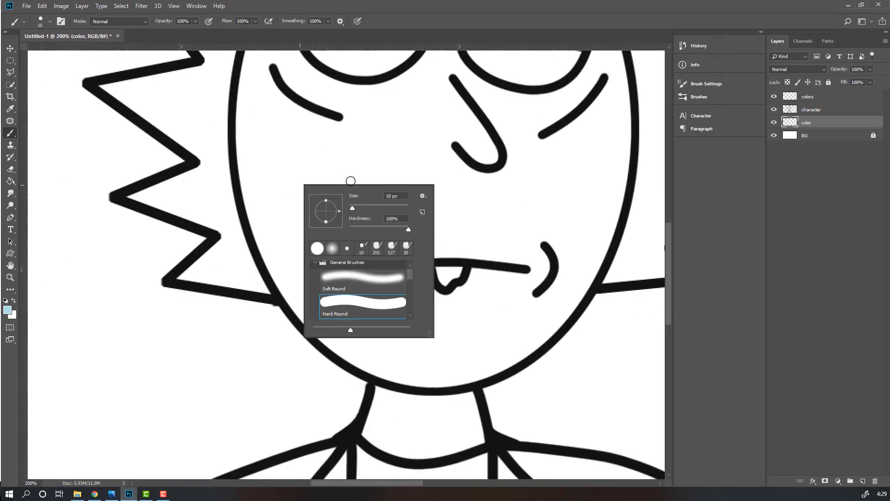
{"action": "left_click_drag", "start_coordinate": [352, 209], "coordinate": [356, 208]}
Fill the spiky hair around the head with light blue on the color layer.
{"action": "left_click_drag", "start_coordinate": [141, 195], "coordinate": [178, 196]}
{"action": "mouse_move", "coordinate": [219, 169]}
{"action": "left_mouse_down"}
{"action": "mouse_move", "coordinate": [213, 228]}
{"action": "mouse_move", "coordinate": [230, 224]}
{"action": "mouse_move", "coordinate": [257, 282]}
{"action": "left_mouse_up"}
{"action": "left_click_drag", "start_coordinate": [264, 167], "coordinate": [236, 310]}
{"action": "mouse_move", "coordinate": [77, 230]}
{"action": "left_mouse_down"}
{"action": "mouse_move", "coordinate": [208, 209]}
{"action": "mouse_move", "coordinate": [164, 238]}
{"action": "mouse_move", "coordinate": [135, 390]}
{"action": "left_mouse_up"}
{"action": "mouse_move", "coordinate": [69, 252]}
{"action": "left_mouse_down"}
{"action": "mouse_move", "coordinate": [198, 264]}
{"action": "mouse_move", "coordinate": [138, 381]}
{"action": "mouse_move", "coordinate": [160, 347]}
{"action": "left_mouse_up"}
{"action": "mouse_move", "coordinate": [165, 145]}
{"action": "left_mouse_down"}
{"action": "mouse_move", "coordinate": [185, 269]}
{"action": "mouse_move", "coordinate": [199, 204]}
{"action": "left_mouse_up"}
{"action": "left_click_drag", "start_coordinate": [321, 137], "coordinate": [213, 224]}
{"action": "mouse_move", "coordinate": [170, 148]}
{"action": "left_mouse_down"}
{"action": "mouse_move", "coordinate": [168, 191]}
{"action": "mouse_move", "coordinate": [223, 222]}
{"action": "mouse_move", "coordinate": [294, 198]}
{"action": "mouse_move", "coordinate": [232, 201]}
{"action": "mouse_move", "coordinate": [294, 224]}
{"action": "mouse_move", "coordinate": [383, 283]}
{"action": "mouse_move", "coordinate": [408, 279]}
{"action": "left_mouse_up"}
{"action": "scroll", "coordinate": [294, 199], "scroll_direction": "down", "scroll_amount": 1}
{"action": "scroll", "coordinate": [293, 198], "scroll_direction": "right", "scroll_amount": 5}
{"action": "mouse_move", "coordinate": [408, 283]}
{"action": "left_mouse_down"}
{"action": "mouse_move", "coordinate": [368, 191]}
{"action": "mouse_move", "coordinate": [397, 308]}
{"action": "mouse_move", "coordinate": [397, 216]}
{"action": "left_mouse_up"}
{"action": "mouse_move", "coordinate": [397, 217]}
{"action": "left_mouse_down"}
{"action": "mouse_move", "coordinate": [365, 198]}
{"action": "mouse_move", "coordinate": [308, 357]}
{"action": "mouse_move", "coordinate": [324, 431]}
{"action": "mouse_move", "coordinate": [371, 288]}
{"action": "left_mouse_up"}
{"action": "left_click_drag", "start_coordinate": [226, 263], "coordinate": [382, 282]}
Sample the pale beige swatch in the canvas's upper-right corner as the foreground colour.
{"action": "key", "text": "ctrl+minus"}
{"action": "key", "text": "ctrl+minus"}
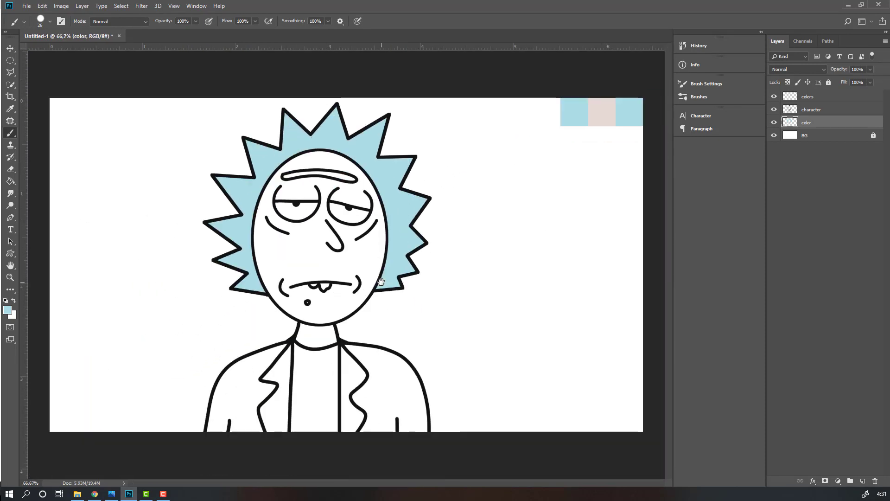
{"action": "scroll", "coordinate": [381, 281], "scroll_direction": "up", "scroll_amount": 1}
{"action": "left_click_drag", "start_coordinate": [565, 103], "coordinate": [421, 186]}
{"action": "left_click_drag", "start_coordinate": [172, 348], "coordinate": [205, 326]}
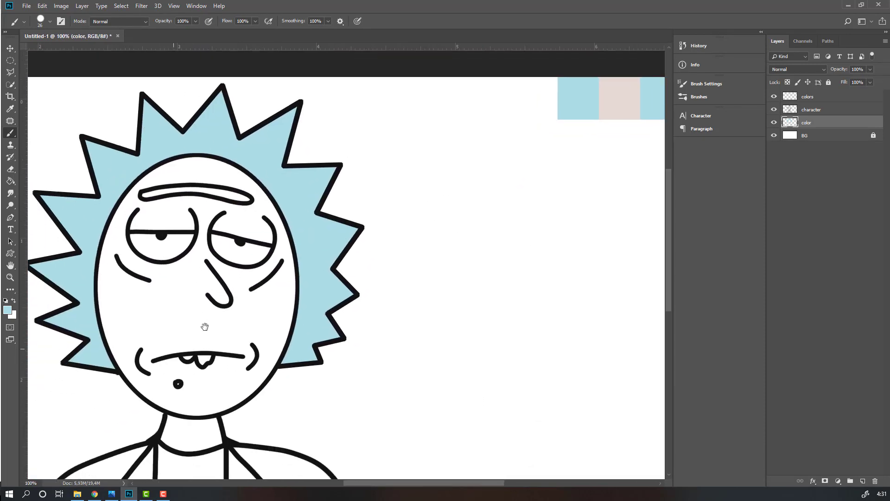
{"action": "left_click_drag", "start_coordinate": [441, 220], "coordinate": [231, 324]}
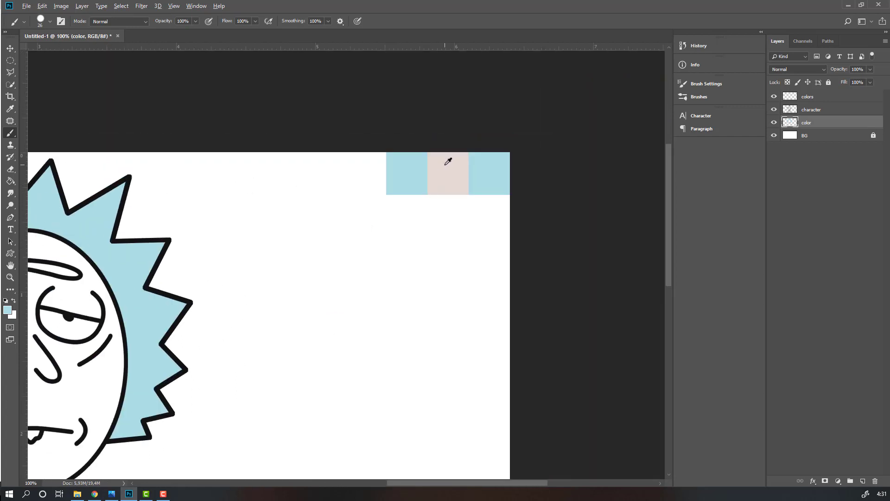
{"action": "left_click_drag", "start_coordinate": [173, 332], "coordinate": [425, 250]}
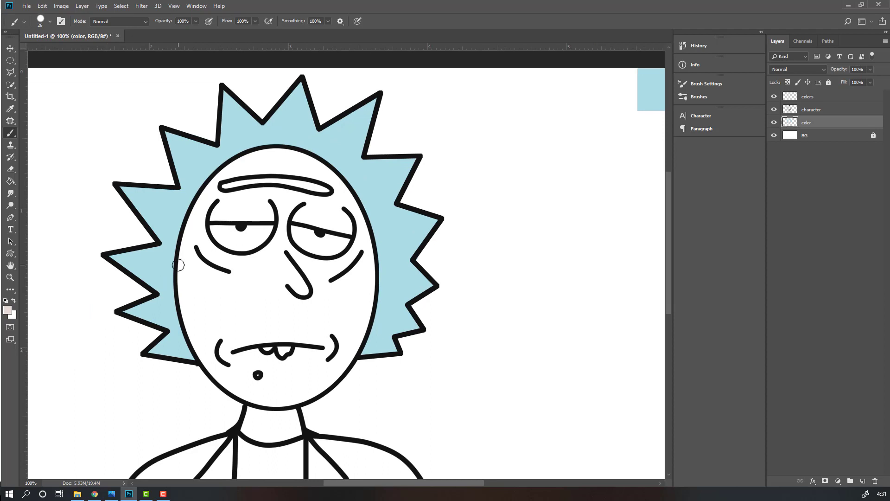
{"action": "mouse_move", "coordinate": [183, 267]}
{"action": "left_mouse_down"}
{"action": "mouse_move", "coordinate": [192, 344]}
{"action": "mouse_move", "coordinate": [206, 363]}
{"action": "mouse_move", "coordinate": [193, 330]}
{"action": "mouse_move", "coordinate": [213, 373]}
{"action": "left_mouse_up"}
{"action": "key", "text": "ctrl+alt+z"}
{"action": "key", "text": "ctrl+alt+z"}
Adjust the foreground colour to a slightly warmer, more saturated skin tone and return to the Brush tool.
{"action": "left_click", "coordinate": [8, 311]}
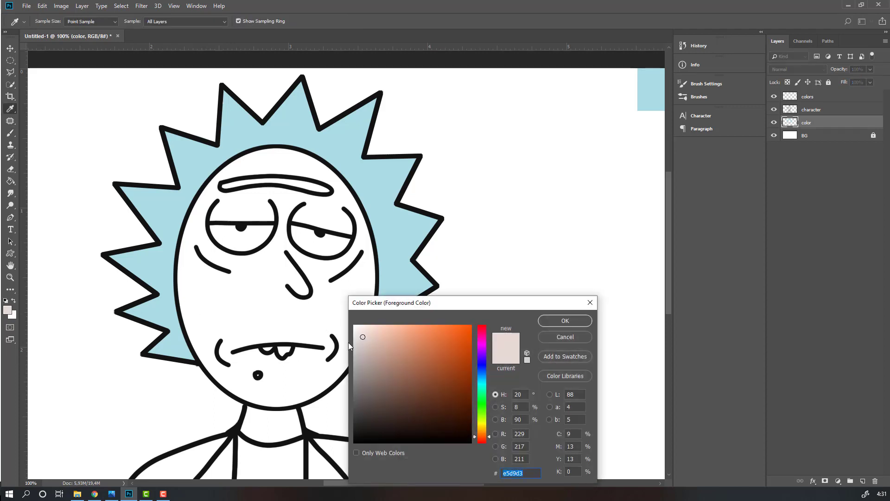
{"action": "left_click", "coordinate": [364, 336]}
{"action": "left_click", "coordinate": [547, 322]}
{"action": "key", "text": "b"}
Fill the face inside the head outline with the skin tone, adjusting the brush size and leaving eyes, eyebrow and teeth unpainted.
{"action": "left_click_drag", "start_coordinate": [191, 269], "coordinate": [211, 331]}
{"action": "mouse_move", "coordinate": [211, 293]}
{"action": "left_mouse_down"}
{"action": "mouse_move", "coordinate": [177, 252]}
{"action": "mouse_move", "coordinate": [512, 270]}
{"action": "left_mouse_up"}
{"action": "key", "text": "ctrl+plus"}
{"action": "key", "text": "ctrl+plus"}
{"action": "mouse_move", "coordinate": [99, 145]}
{"action": "left_mouse_down"}
{"action": "mouse_move", "coordinate": [96, 238]}
{"action": "mouse_move", "coordinate": [121, 311]}
{"action": "left_mouse_up"}
{"action": "key", "text": "ctrl+minus"}
{"action": "key", "text": "ctrl+minus"}
{"action": "left_click_drag", "start_coordinate": [295, 265], "coordinate": [212, 265]}
{"action": "right_click", "coordinate": [204, 262], "text": "alt"}
{"action": "mouse_move", "coordinate": [204, 262]}
{"action": "left_mouse_down"}
{"action": "mouse_move", "coordinate": [229, 268]}
{"action": "mouse_move", "coordinate": [199, 254]}
{"action": "mouse_move", "coordinate": [324, 338]}
{"action": "mouse_move", "coordinate": [270, 353]}
{"action": "mouse_move", "coordinate": [278, 348]}
{"action": "left_mouse_up"}
{"action": "left_click", "coordinate": [275, 119]}
{"action": "right_click", "coordinate": [308, 179]}
{"action": "left_click_drag", "start_coordinate": [236, 148], "coordinate": [229, 235]}
{"action": "key", "text": "ctrl+plus"}
{"action": "key", "text": "ctrl+plus"}
{"action": "left_click_drag", "start_coordinate": [74, 389], "coordinate": [151, 187]}
{"action": "mouse_move", "coordinate": [302, 76]}
{"action": "left_mouse_down"}
{"action": "mouse_move", "coordinate": [189, 127]}
{"action": "mouse_move", "coordinate": [153, 163]}
{"action": "left_mouse_up"}
{"action": "left_click_drag", "start_coordinate": [250, 122], "coordinate": [196, 173]}
{"action": "left_click_drag", "start_coordinate": [232, 149], "coordinate": [262, 143]}
{"action": "mouse_move", "coordinate": [140, 230]}
{"action": "left_mouse_down"}
{"action": "mouse_move", "coordinate": [161, 307]}
{"action": "mouse_move", "coordinate": [165, 229]}
{"action": "mouse_move", "coordinate": [153, 264]}
{"action": "left_mouse_up"}
{"action": "left_click_drag", "start_coordinate": [93, 334], "coordinate": [173, 292]}
{"action": "mouse_move", "coordinate": [185, 251]}
{"action": "left_mouse_down"}
{"action": "mouse_move", "coordinate": [177, 359]}
{"action": "mouse_move", "coordinate": [149, 302]}
{"action": "left_mouse_up"}
{"action": "mouse_move", "coordinate": [381, 238]}
{"action": "left_mouse_down"}
{"action": "mouse_move", "coordinate": [147, 330]}
{"action": "mouse_move", "coordinate": [107, 311]}
{"action": "left_mouse_up"}
{"action": "mouse_move", "coordinate": [185, 337]}
{"action": "left_mouse_down"}
{"action": "mouse_move", "coordinate": [252, 413]}
{"action": "mouse_move", "coordinate": [346, 286]}
{"action": "mouse_move", "coordinate": [417, 381]}
{"action": "left_mouse_up"}
{"action": "scroll", "coordinate": [418, 381], "scroll_direction": "down", "scroll_amount": 3}
{"action": "scroll", "coordinate": [418, 381], "scroll_direction": "left", "scroll_amount": 1}
{"action": "mouse_move", "coordinate": [149, 352]}
{"action": "left_mouse_down"}
{"action": "mouse_move", "coordinate": [213, 284]}
{"action": "mouse_move", "coordinate": [328, 312]}
{"action": "mouse_move", "coordinate": [267, 344]}
{"action": "mouse_move", "coordinate": [318, 407]}
{"action": "mouse_move", "coordinate": [262, 339]}
{"action": "left_mouse_up"}
{"action": "mouse_move", "coordinate": [379, 439]}
{"action": "left_mouse_down"}
{"action": "mouse_move", "coordinate": [290, 410]}
{"action": "mouse_move", "coordinate": [420, 367]}
{"action": "left_mouse_up"}
{"action": "left_click_drag", "start_coordinate": [515, 195], "coordinate": [378, 405]}
{"action": "left_click_drag", "start_coordinate": [386, 171], "coordinate": [477, 325]}
{"action": "mouse_move", "coordinate": [476, 325]}
{"action": "left_mouse_down"}
{"action": "mouse_move", "coordinate": [459, 260]}
{"action": "mouse_move", "coordinate": [330, 182]}
{"action": "left_mouse_up"}
{"action": "mouse_move", "coordinate": [345, 157]}
{"action": "left_mouse_down"}
{"action": "mouse_move", "coordinate": [424, 292]}
{"action": "mouse_move", "coordinate": [437, 246]}
{"action": "mouse_move", "coordinate": [381, 218]}
{"action": "mouse_move", "coordinate": [338, 159]}
{"action": "mouse_move", "coordinate": [332, 206]}
{"action": "left_mouse_up"}
Sample the hair's light blue, reduce the brush size and fill the eyebrow with it.
{"action": "key", "text": "ctrl+minus"}
{"action": "key", "text": "ctrl+minus"}
{"action": "key", "text": "ctrl+plus"}
{"action": "key", "text": "ctrl+plus"}
{"action": "left_click_drag", "start_coordinate": [562, 203], "coordinate": [474, 260]}
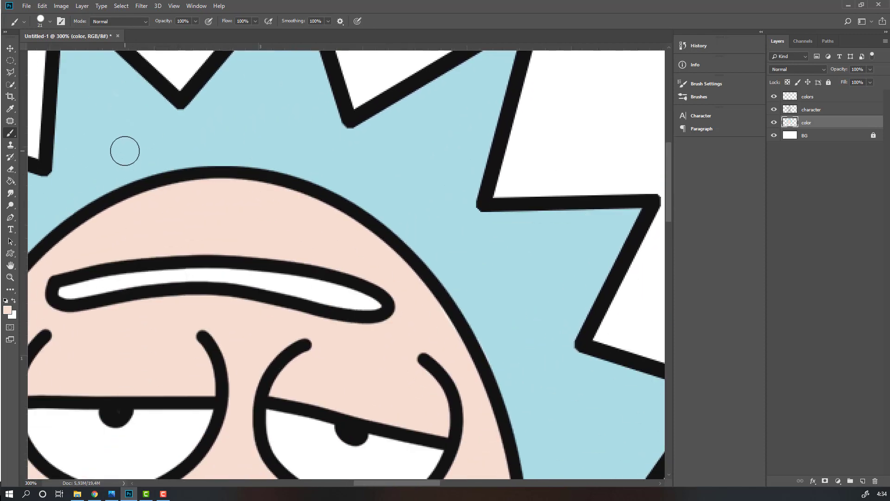
{"action": "left_click", "coordinate": [240, 119], "text": "alt"}
{"action": "mouse_move", "coordinate": [145, 237]}
{"action": "left_mouse_down"}
{"action": "mouse_move", "coordinate": [193, 125]}
{"action": "mouse_move", "coordinate": [176, 142]}
{"action": "mouse_move", "coordinate": [324, 135]}
{"action": "mouse_move", "coordinate": [330, 160]}
{"action": "left_mouse_up"}
{"action": "key", "text": "ctrl+z"}
{"action": "right_click", "coordinate": [170, 145]}
{"action": "left_click_drag", "start_coordinate": [228, 172], "coordinate": [226, 173]}
{"action": "mouse_move", "coordinate": [139, 149]}
{"action": "left_mouse_down"}
{"action": "mouse_move", "coordinate": [225, 134]}
{"action": "mouse_move", "coordinate": [354, 140]}
{"action": "left_mouse_up"}
{"action": "mouse_move", "coordinate": [441, 163]}
{"action": "left_mouse_down"}
{"action": "mouse_move", "coordinate": [353, 144]}
{"action": "mouse_move", "coordinate": [208, 133]}
{"action": "mouse_move", "coordinate": [230, 136]}
{"action": "left_mouse_up"}
{"action": "mouse_move", "coordinate": [402, 140]}
{"action": "left_mouse_down"}
{"action": "mouse_move", "coordinate": [209, 131]}
{"action": "mouse_move", "coordinate": [280, 133]}
{"action": "mouse_move", "coordinate": [260, 133]}
{"action": "left_mouse_up"}
Set the foreground colour to mint green abe4d1 with hue 160 and fill the teeth with it.
{"action": "left_click_drag", "start_coordinate": [214, 335], "coordinate": [257, 141]}
{"action": "left_click_drag", "start_coordinate": [179, 429], "coordinate": [186, 163]}
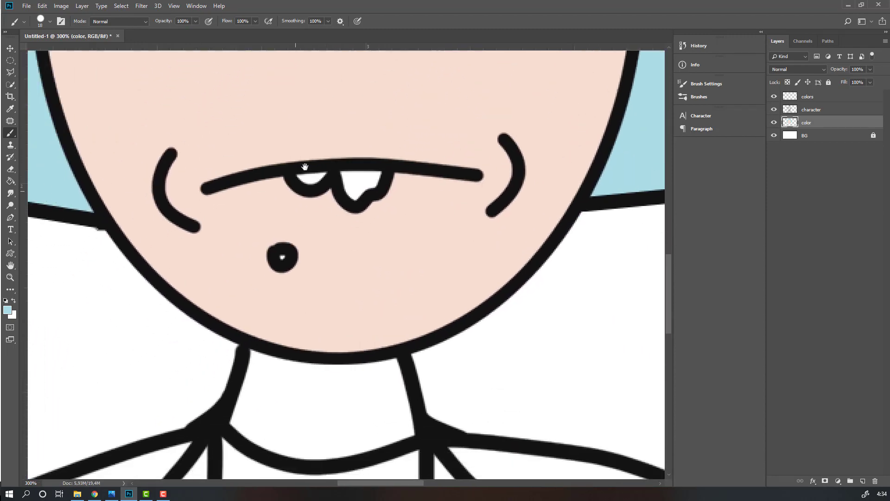
{"action": "left_click", "coordinate": [8, 308]}
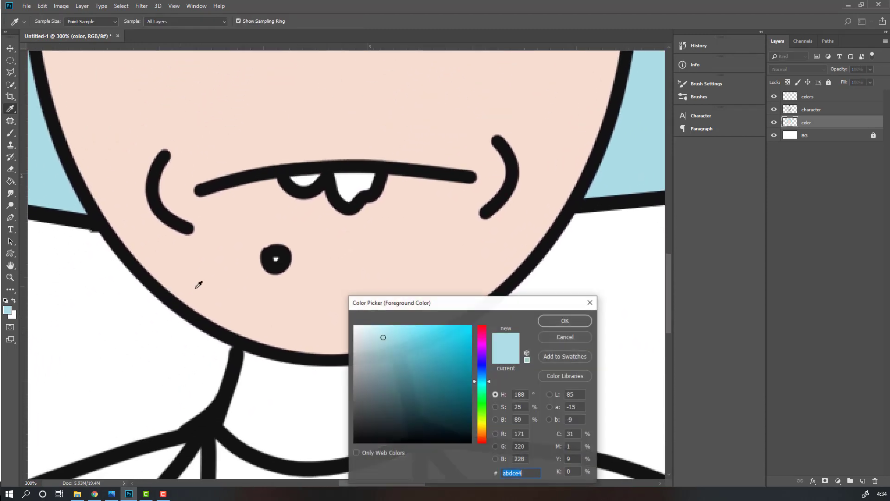
{"action": "left_click_drag", "start_coordinate": [488, 392], "coordinate": [488, 391]}
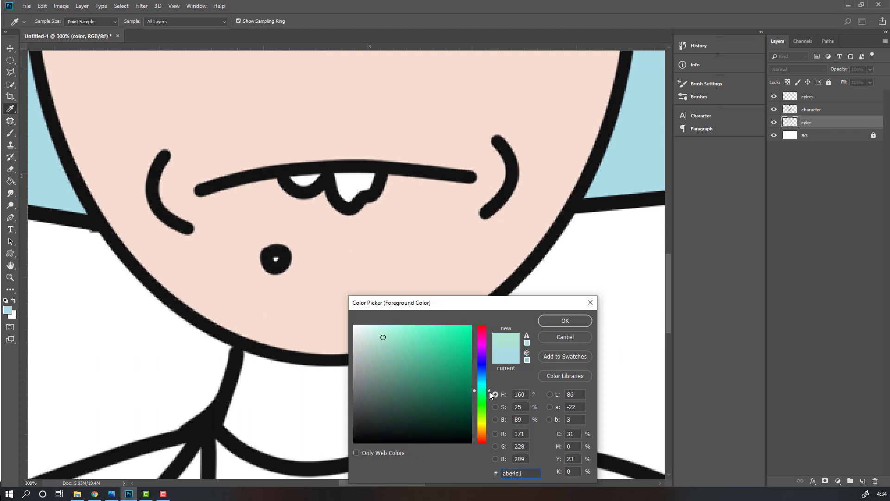
{"action": "left_click", "coordinate": [561, 321]}
{"action": "left_click_drag", "start_coordinate": [296, 182], "coordinate": [364, 180]}
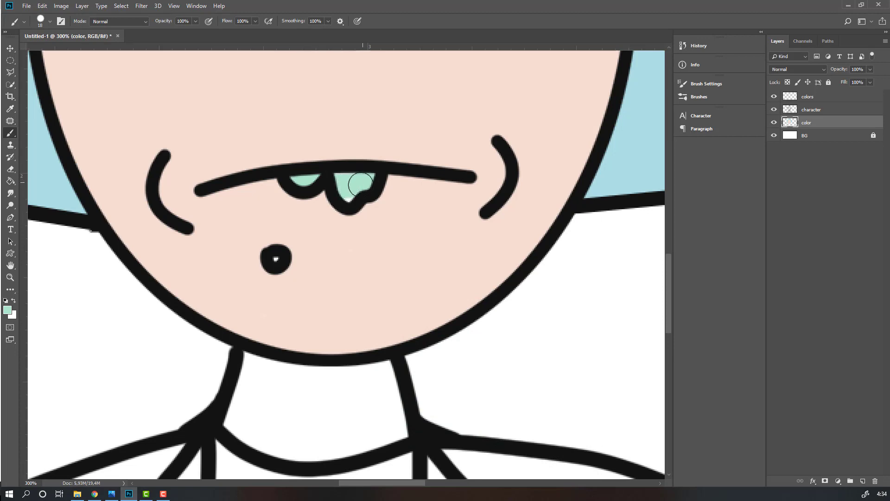
Sample the skin tone from the face and fill the neck down to the neckline with it.
{"action": "key", "text": "space"}
{"action": "mouse_move", "coordinate": [365, 305]}
{"action": "left_mouse_down"}
{"action": "mouse_move", "coordinate": [280, 476]}
{"action": "mouse_move", "coordinate": [322, 447]}
{"action": "left_mouse_up"}
{"action": "left_click_drag", "start_coordinate": [120, 297], "coordinate": [292, 297]}
{"action": "left_click_drag", "start_coordinate": [298, 229], "coordinate": [282, 306]}
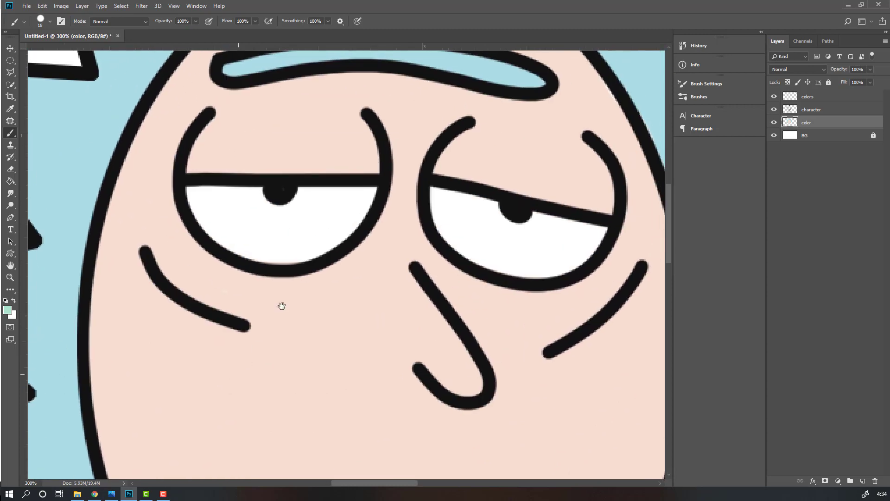
{"action": "key", "text": "ctrl+minus"}
{"action": "key", "text": "ctrl+minus"}
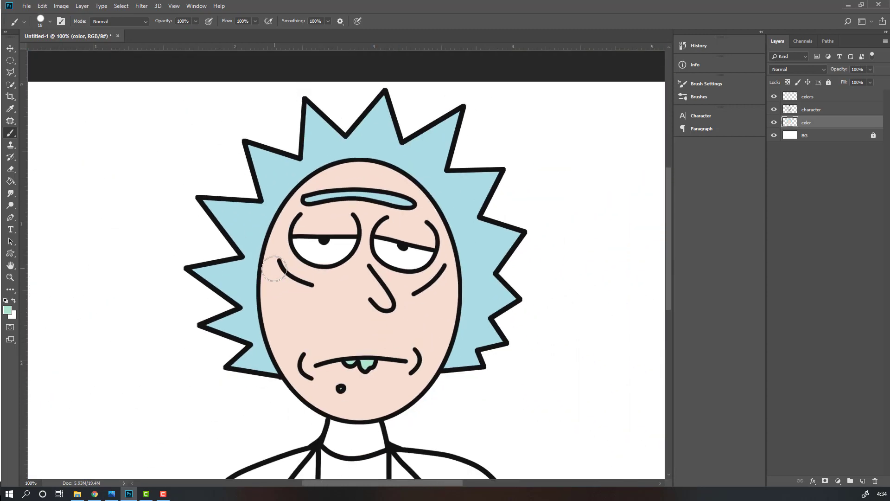
{"action": "left_click_drag", "start_coordinate": [299, 367], "coordinate": [299, 184]}
{"action": "key", "text": "ctrl+plus"}
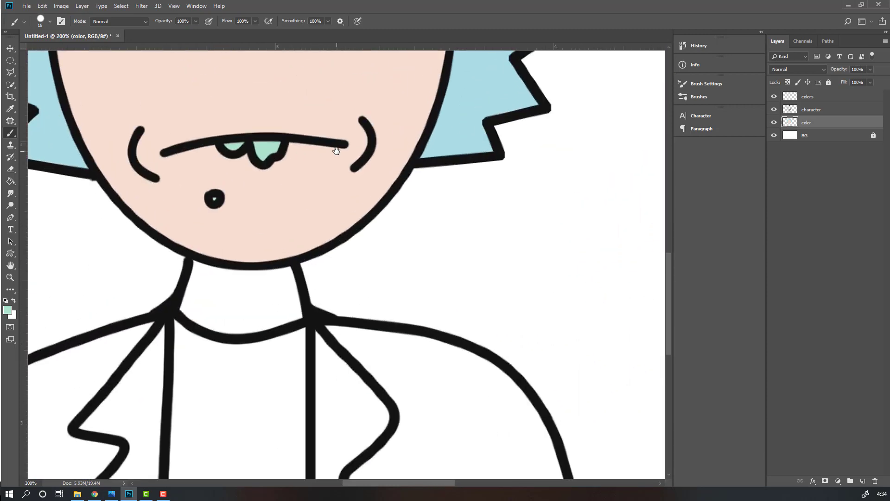
{"action": "left_click_drag", "start_coordinate": [237, 213], "coordinate": [246, 243]}
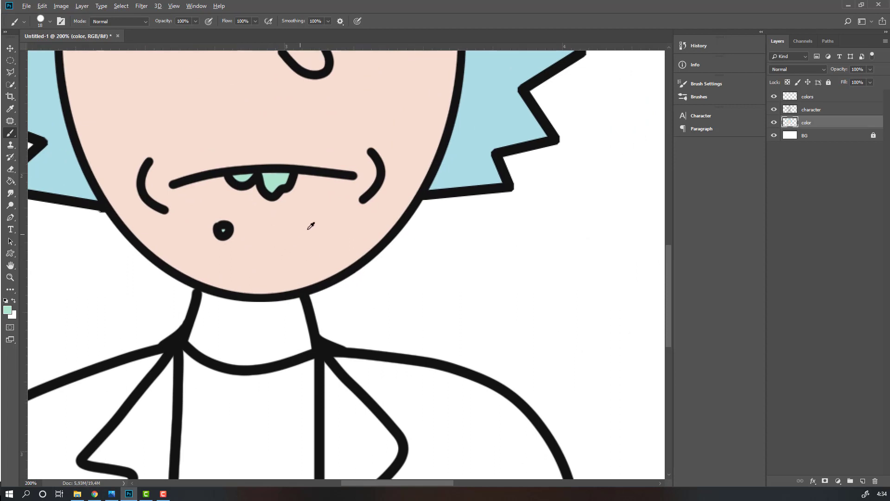
{"action": "mouse_move", "coordinate": [205, 295]}
{"action": "left_mouse_down"}
{"action": "mouse_move", "coordinate": [211, 338]}
{"action": "mouse_move", "coordinate": [195, 343]}
{"action": "mouse_move", "coordinate": [212, 299]}
{"action": "mouse_move", "coordinate": [206, 354]}
{"action": "mouse_move", "coordinate": [281, 349]}
{"action": "left_mouse_up"}
{"action": "mouse_move", "coordinate": [299, 299]}
{"action": "left_mouse_down"}
{"action": "mouse_move", "coordinate": [302, 351]}
{"action": "mouse_move", "coordinate": [233, 370]}
{"action": "left_mouse_up"}
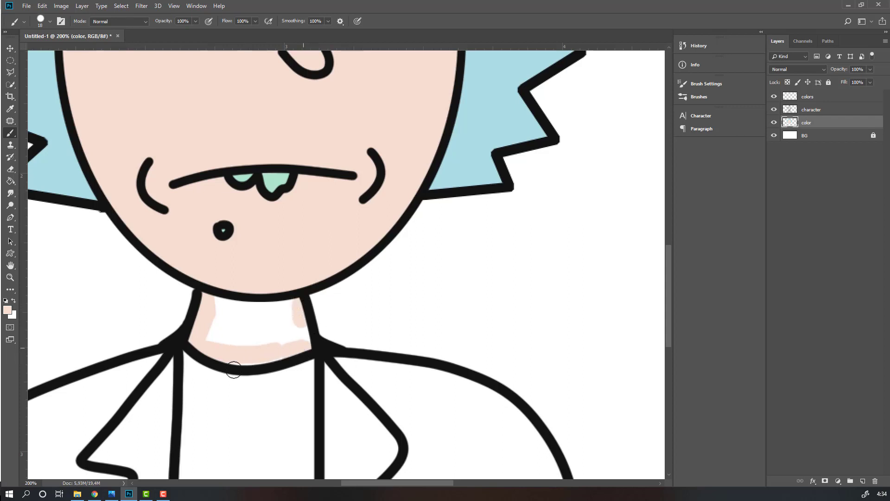
{"action": "mouse_move", "coordinate": [297, 341]}
{"action": "left_mouse_down"}
{"action": "mouse_move", "coordinate": [298, 310]}
{"action": "mouse_move", "coordinate": [205, 301]}
{"action": "mouse_move", "coordinate": [276, 321]}
{"action": "mouse_move", "coordinate": [199, 348]}
{"action": "mouse_move", "coordinate": [282, 338]}
{"action": "mouse_move", "coordinate": [298, 314]}
{"action": "mouse_move", "coordinate": [232, 341]}
{"action": "mouse_move", "coordinate": [282, 314]}
{"action": "mouse_move", "coordinate": [195, 341]}
{"action": "left_mouse_up"}
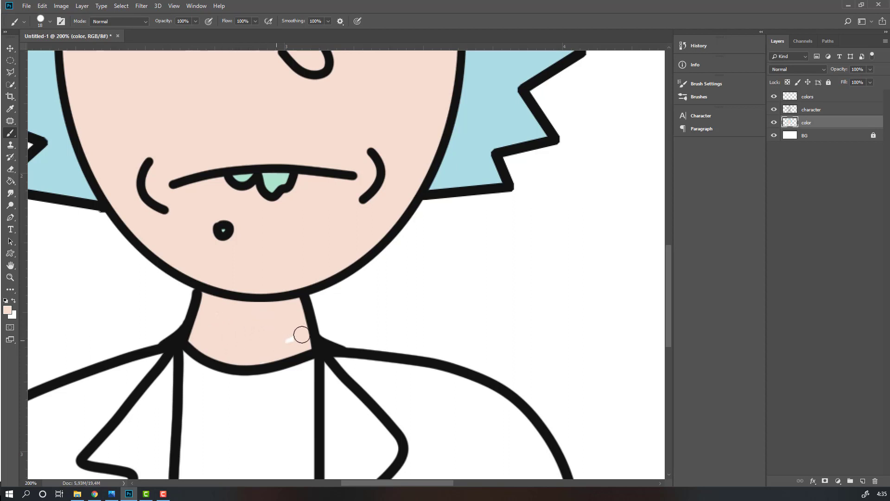
Sample the light blue from the colour swatches and fill the shirt between the jacket's front edges with it.
{"action": "scroll", "coordinate": [303, 335], "scroll_direction": "right", "scroll_amount": 12}
{"action": "scroll", "coordinate": [302, 335], "scroll_direction": "up", "scroll_amount": 10}
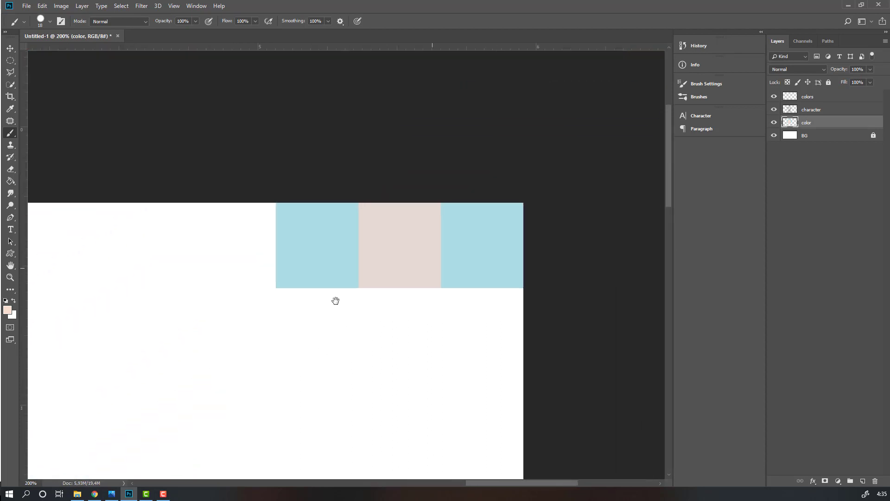
{"action": "left_click", "coordinate": [462, 211], "text": "alt"}
{"action": "scroll", "coordinate": [336, 281], "scroll_direction": "left", "scroll_amount": 12}
{"action": "scroll", "coordinate": [395, 249], "scroll_direction": "down", "scroll_amount": 10}
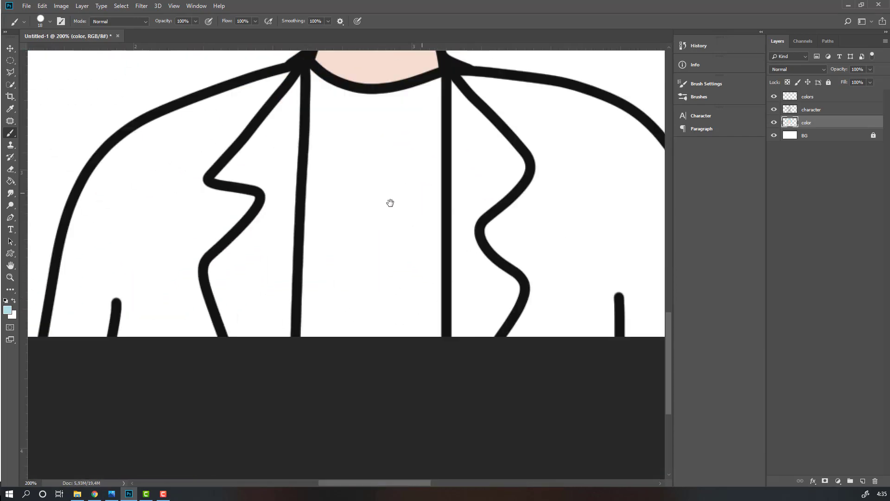
{"action": "scroll", "coordinate": [276, 107], "scroll_direction": "up", "scroll_amount": 2}
{"action": "scroll", "coordinate": [276, 106], "scroll_direction": "right", "scroll_amount": 2}
{"action": "left_click_drag", "start_coordinate": [276, 104], "coordinate": [270, 364]}
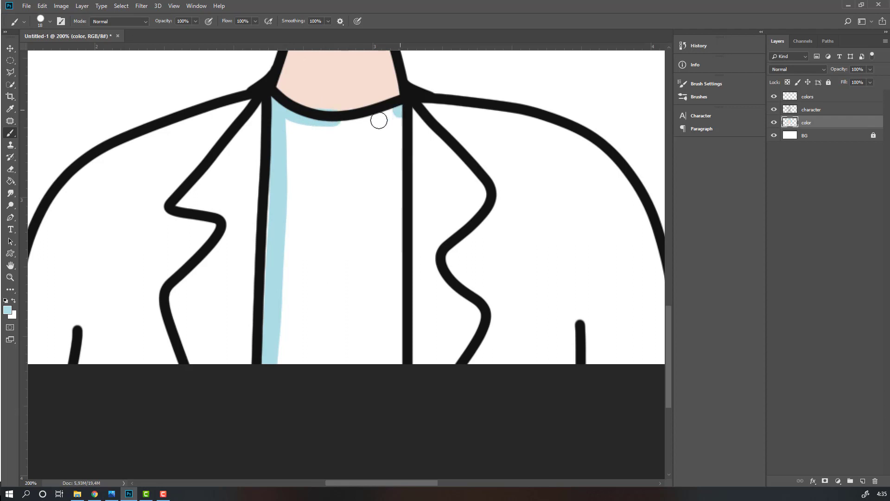
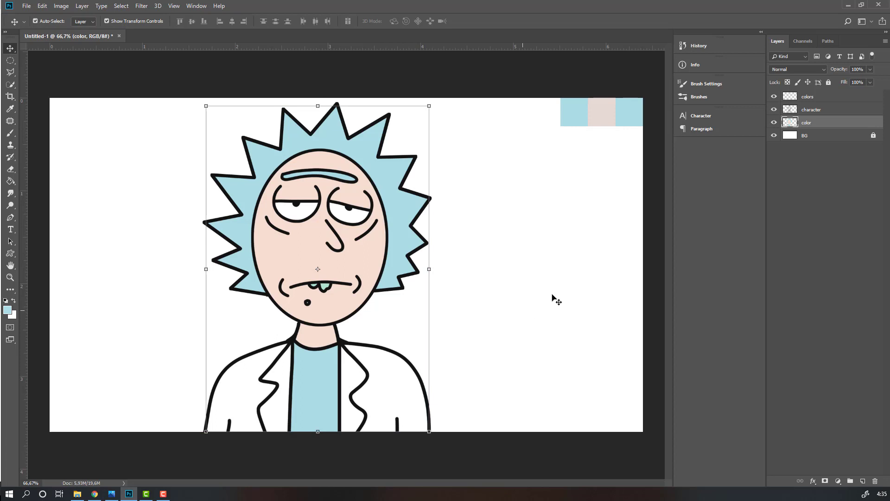
Add a new layer directly above the color layer and name it shadows.
{"action": "left_click", "coordinate": [818, 227]}
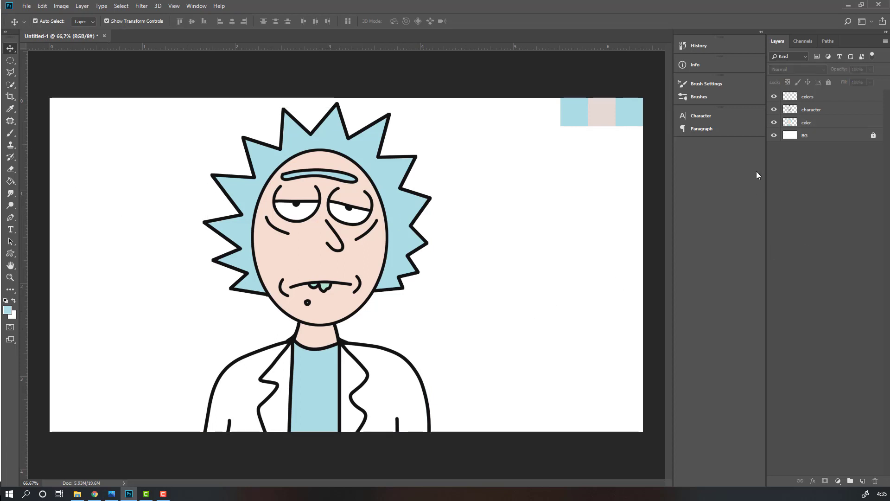
{"action": "left_click", "coordinate": [822, 123]}
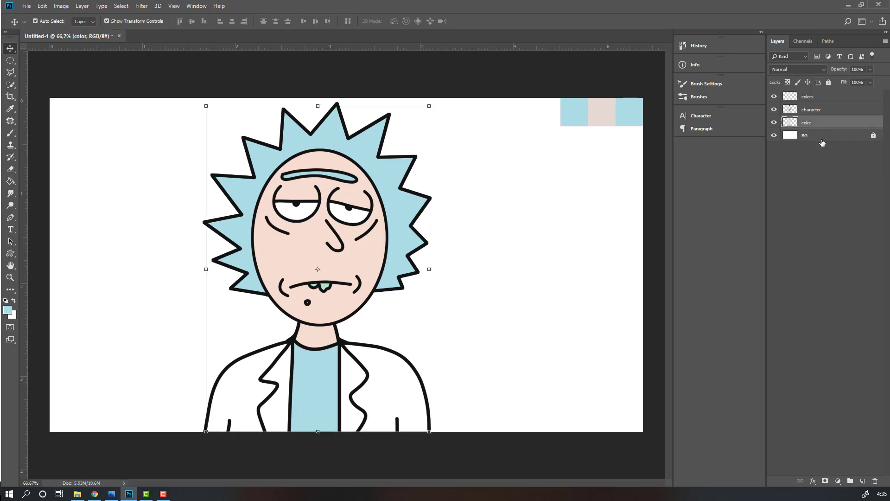
{"action": "left_click", "coordinate": [862, 481]}
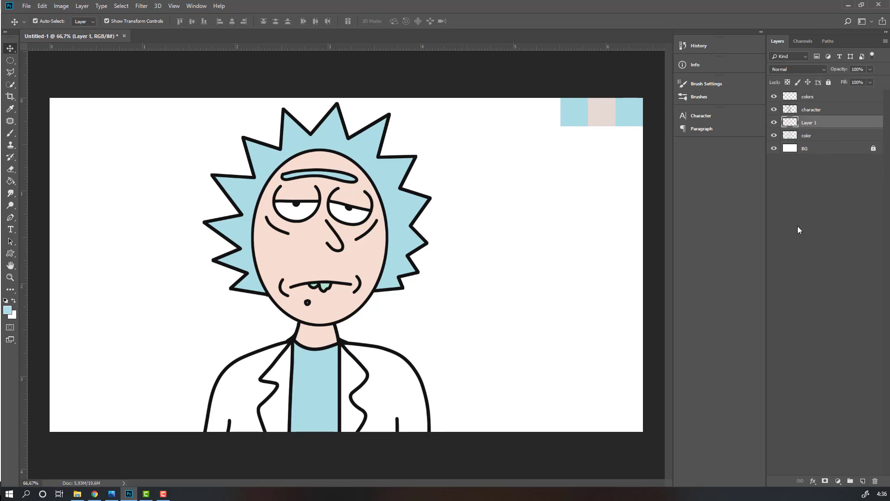
{"action": "double_click", "coordinate": [809, 122]}
{"action": "key", "text": "Return"}
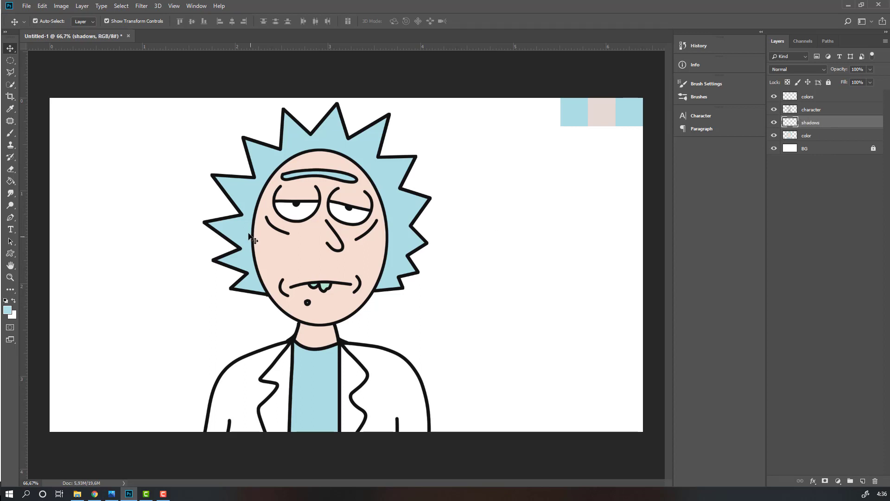
Set the brush's foreground colour to the darker skin tone e2c7b8 for shading the face.
{"action": "key", "text": "ctrl+plus"}
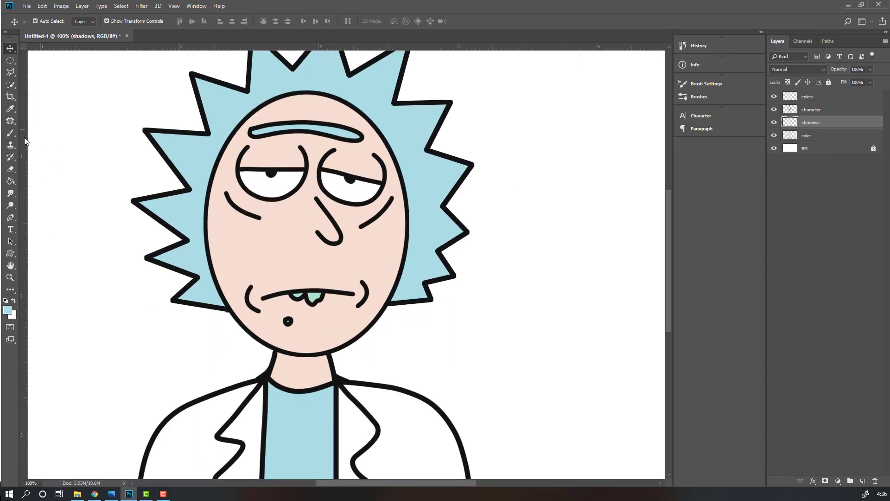
{"action": "left_click", "coordinate": [11, 134]}
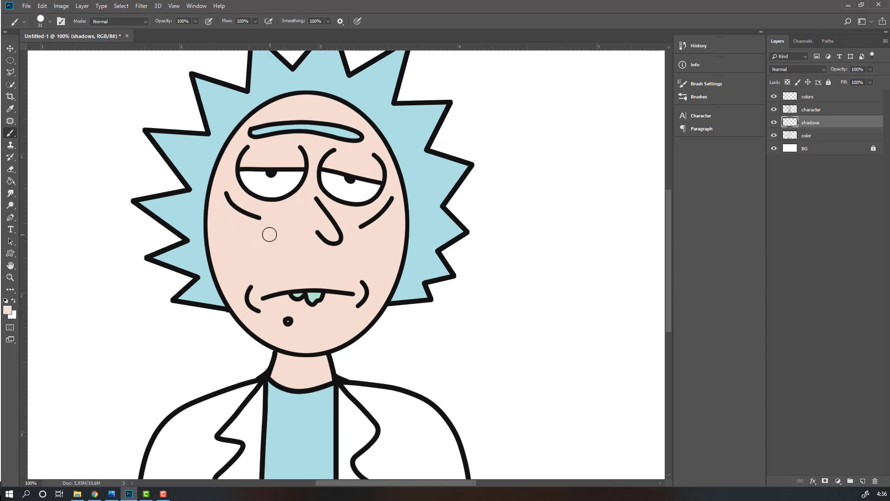
{"action": "left_click", "coordinate": [8, 310]}
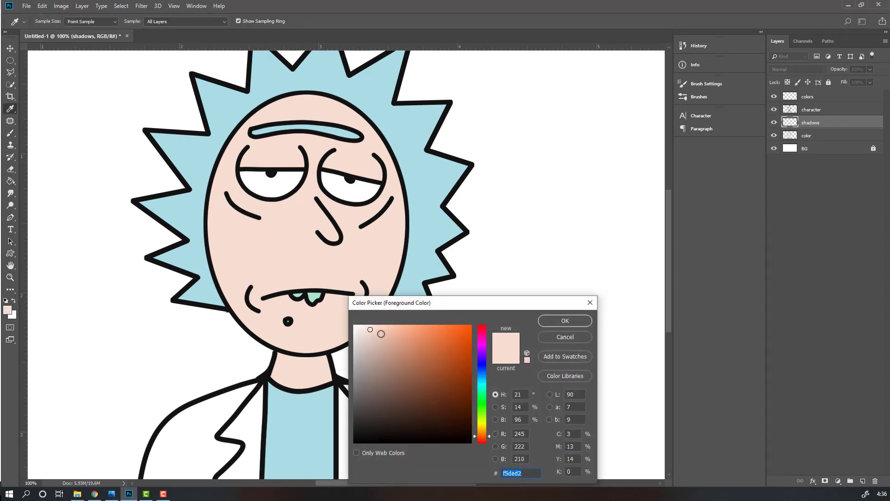
{"action": "left_click", "coordinate": [375, 338]}
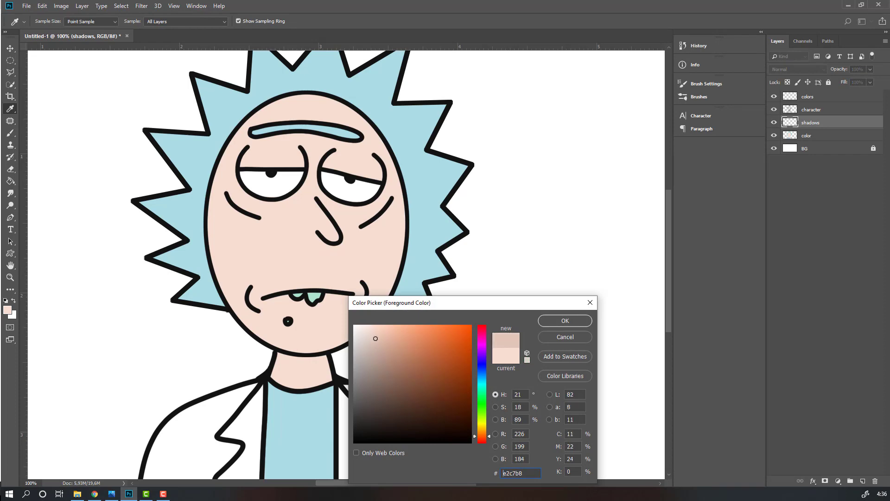
{"action": "left_click", "coordinate": [565, 320]}
Paint a shadow band inside the left edge of the face, from the chin up to the forehead.
{"action": "mouse_move", "coordinate": [303, 204]}
{"action": "left_mouse_down"}
{"action": "mouse_move", "coordinate": [273, 196]}
{"action": "mouse_move", "coordinate": [247, 203]}
{"action": "mouse_move", "coordinate": [244, 213]}
{"action": "left_mouse_up"}
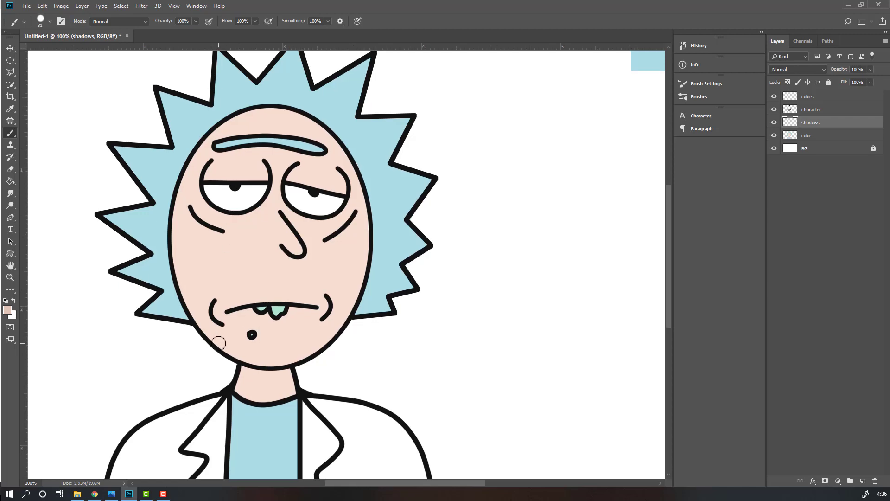
{"action": "mouse_move", "coordinate": [253, 365]}
{"action": "left_mouse_down"}
{"action": "mouse_move", "coordinate": [271, 362]}
{"action": "mouse_move", "coordinate": [208, 334]}
{"action": "mouse_move", "coordinate": [183, 290]}
{"action": "left_mouse_up"}
{"action": "mouse_move", "coordinate": [173, 254]}
{"action": "left_mouse_down"}
{"action": "mouse_move", "coordinate": [174, 187]}
{"action": "mouse_move", "coordinate": [210, 109]}
{"action": "left_mouse_up"}
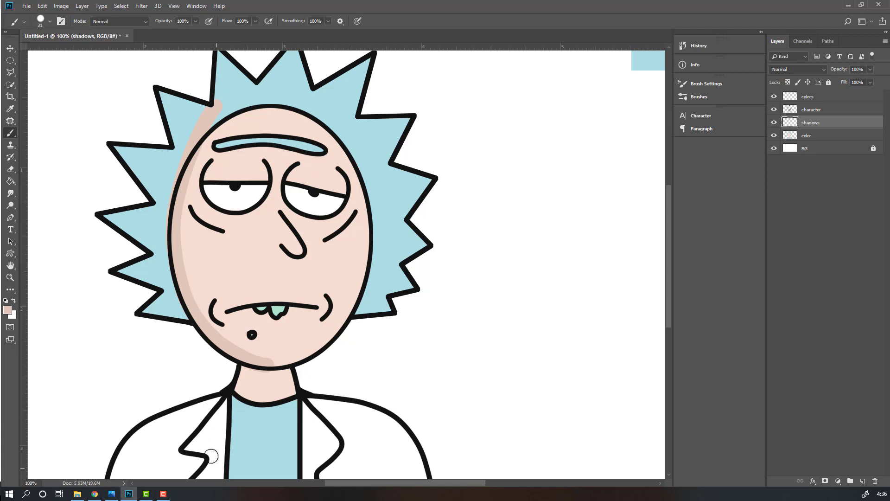
{"action": "left_click_drag", "start_coordinate": [259, 188], "coordinate": [245, 198]}
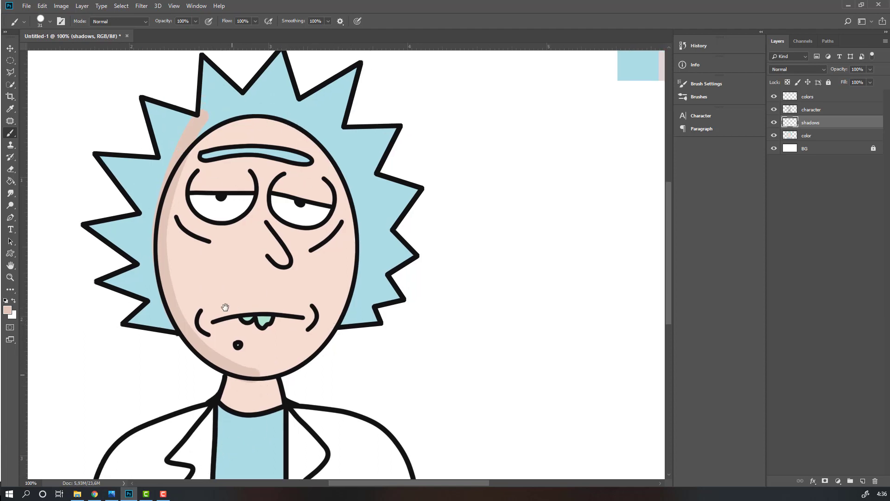
{"action": "left_click_drag", "start_coordinate": [230, 232], "coordinate": [246, 221]}
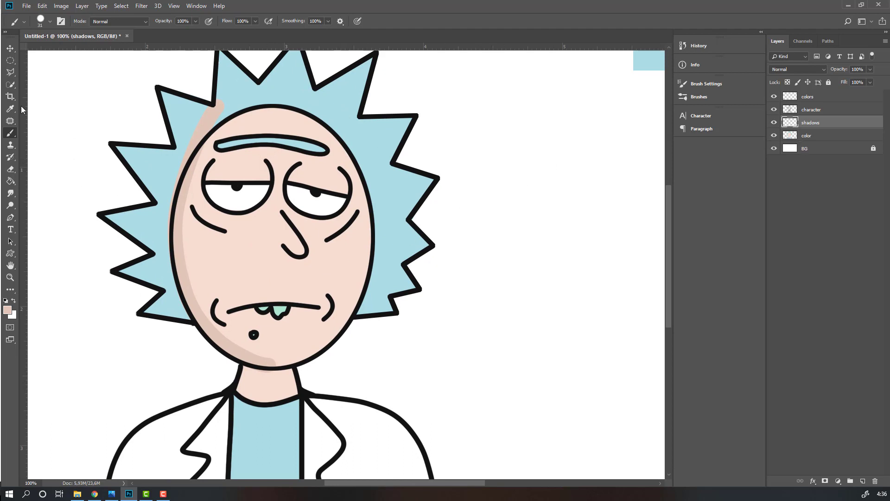
Outline the shadow paint spilling outside the left head outline with the Polygonal Lasso, delete it and clear the selection.
{"action": "left_click", "coordinate": [10, 73]}
{"action": "left_click", "coordinate": [34, 81]}
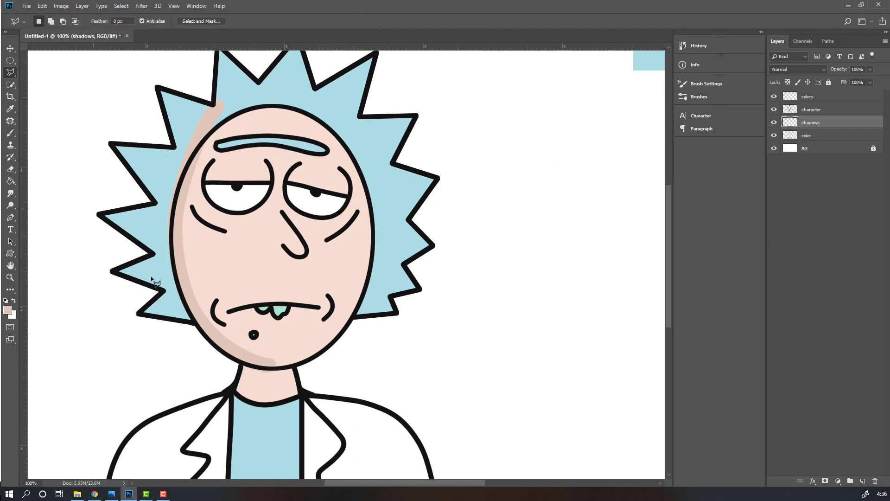
{"action": "scroll", "coordinate": [169, 309], "scroll_direction": "up", "scroll_amount": 2}
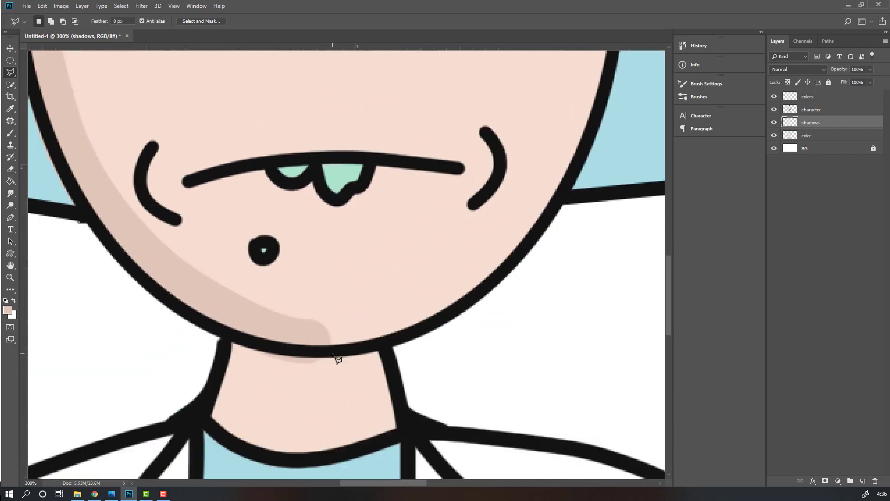
{"action": "left_click", "coordinate": [334, 354]}
{"action": "left_click", "coordinate": [347, 366]}
{"action": "left_click", "coordinate": [302, 376]}
{"action": "left_click", "coordinate": [187, 356]}
{"action": "left_click", "coordinate": [142, 323]}
{"action": "left_click_drag", "start_coordinate": [98, 239], "coordinate": [205, 331]}
{"action": "left_click", "coordinate": [165, 319]}
{"action": "left_click_drag", "start_coordinate": [132, 209], "coordinate": [198, 388]}
{"action": "left_click", "coordinate": [161, 236]}
{"action": "left_click", "coordinate": [171, 147]}
{"action": "left_click_drag", "start_coordinate": [187, 189], "coordinate": [174, 421]}
{"action": "left_click", "coordinate": [183, 239]}
{"action": "scroll", "coordinate": [216, 125], "scroll_direction": "up", "scroll_amount": 4}
{"action": "scroll", "coordinate": [216, 124], "scroll_direction": "right", "scroll_amount": 2}
{"action": "left_click", "coordinate": [230, 139]}
{"action": "left_click", "coordinate": [297, 119]}
{"action": "left_click", "coordinate": [328, 149]}
{"action": "left_click", "coordinate": [298, 211]}
{"action": "scroll", "coordinate": [242, 259], "scroll_direction": "down", "scroll_amount": 5}
{"action": "scroll", "coordinate": [242, 258], "scroll_direction": "left", "scroll_amount": 3}
{"action": "left_click", "coordinate": [292, 145]}
{"action": "left_click", "coordinate": [262, 197]}
{"action": "left_click", "coordinate": [232, 258]}
{"action": "left_click_drag", "start_coordinate": [217, 314], "coordinate": [219, 168]}
{"action": "left_click", "coordinate": [222, 158]}
{"action": "left_click", "coordinate": [208, 223]}
{"action": "left_click", "coordinate": [206, 254]}
{"action": "left_click_drag", "start_coordinate": [216, 308], "coordinate": [195, 185]}
{"action": "left_click", "coordinate": [185, 170]}
{"action": "left_click", "coordinate": [189, 218]}
{"action": "left_click_drag", "start_coordinate": [200, 266], "coordinate": [161, 154]}
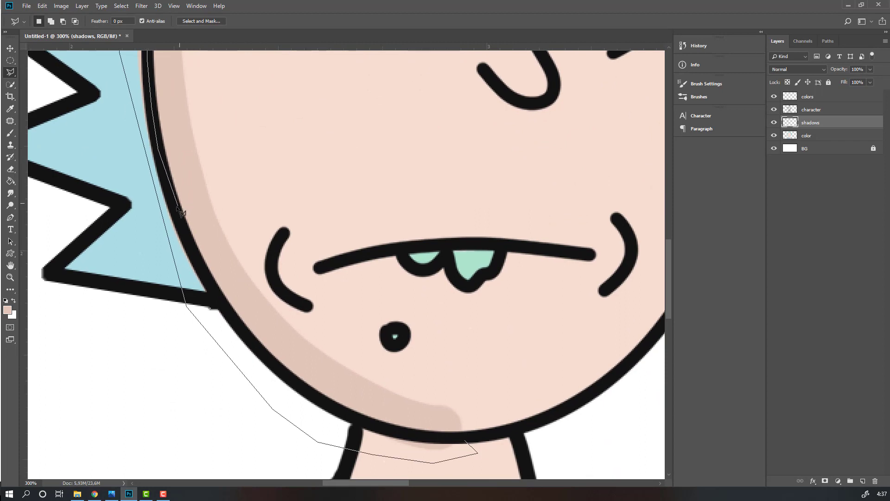
{"action": "left_click_drag", "start_coordinate": [207, 247], "coordinate": [176, 142]}
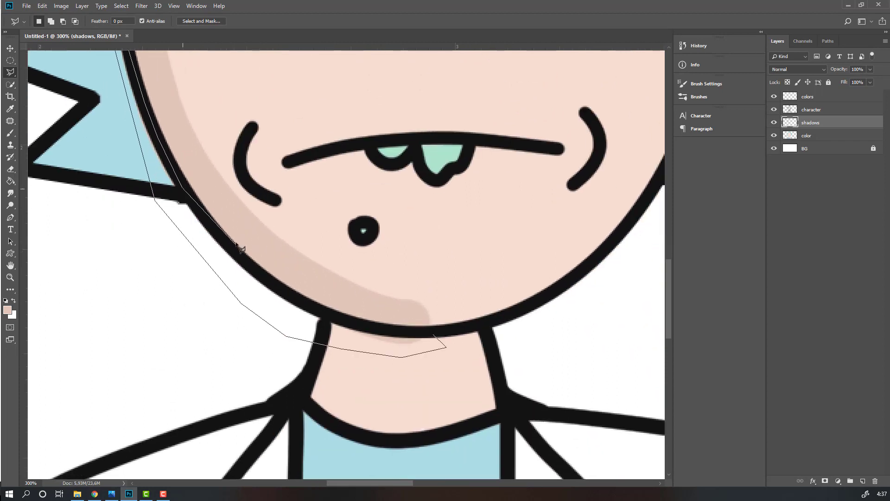
{"action": "left_click", "coordinate": [253, 273]}
{"action": "left_click", "coordinate": [339, 318]}
{"action": "left_click", "coordinate": [434, 335]}
{"action": "key", "text": "ctrl+minus"}
{"action": "key", "text": "ctrl+minus"}
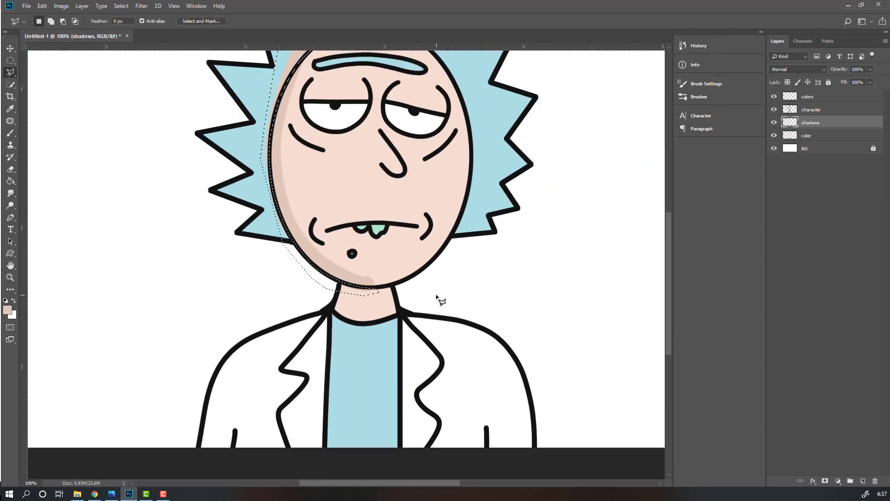
{"action": "left_click_drag", "start_coordinate": [342, 197], "coordinate": [291, 281]}
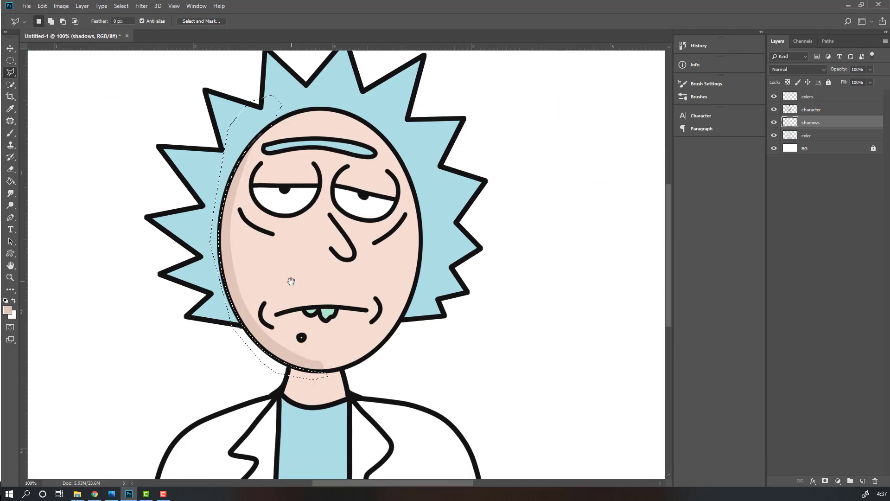
{"action": "key", "text": "ctrl+d"}
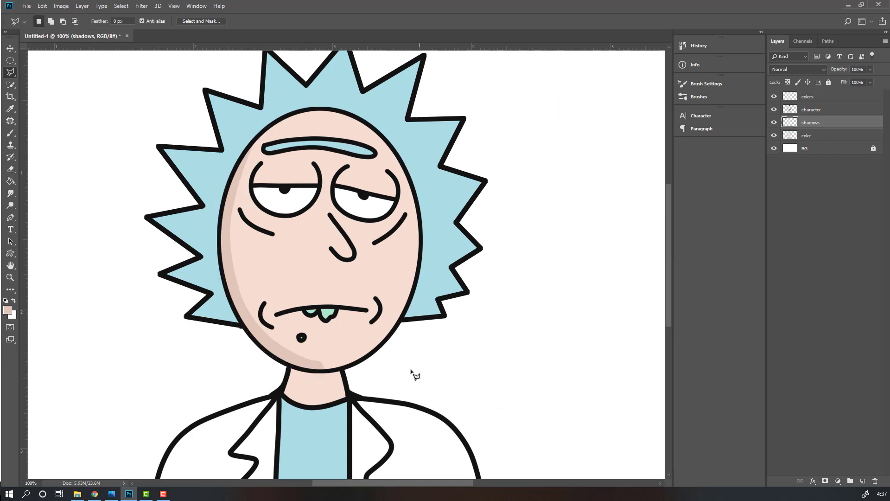
Reduce the brush size to 17 px and extend the face shadow along the chin toward the right.
{"action": "left_click_drag", "start_coordinate": [260, 288], "coordinate": [253, 255]}
{"action": "key", "text": "ctrl+plus"}
{"action": "key", "text": "ctrl+plus"}
{"action": "key", "text": "ctrl+plus"}
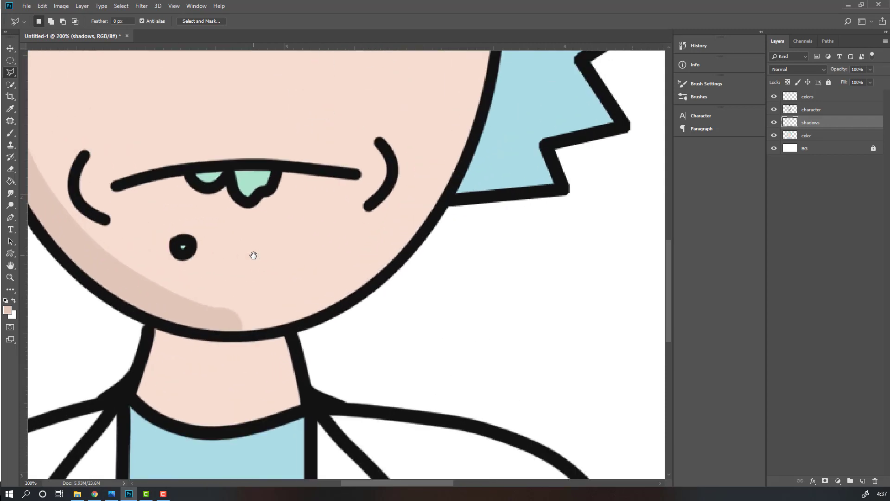
{"action": "left_click_drag", "start_coordinate": [296, 304], "coordinate": [334, 201]}
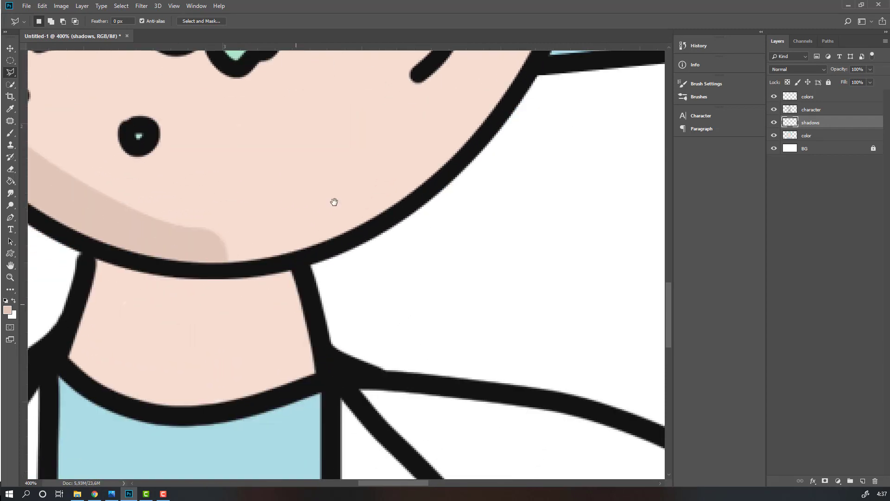
{"action": "left_click", "coordinate": [13, 133]}
{"action": "right_click", "coordinate": [226, 253]}
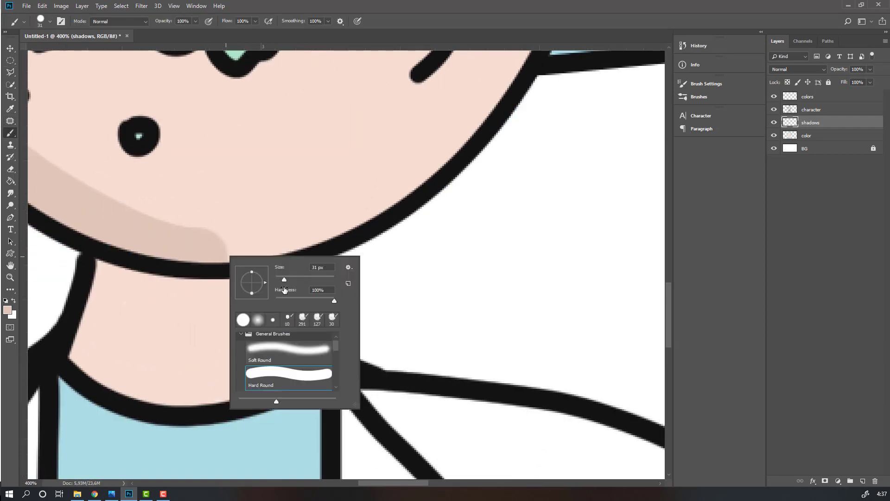
{"action": "left_click_drag", "start_coordinate": [283, 280], "coordinate": [280, 280]}
{"action": "left_click", "coordinate": [219, 243]}
{"action": "mouse_move", "coordinate": [218, 242]}
{"action": "left_mouse_down"}
{"action": "mouse_move", "coordinate": [368, 230]}
{"action": "mouse_move", "coordinate": [280, 244]}
{"action": "left_mouse_up"}
{"action": "key", "text": "ctrl+z"}
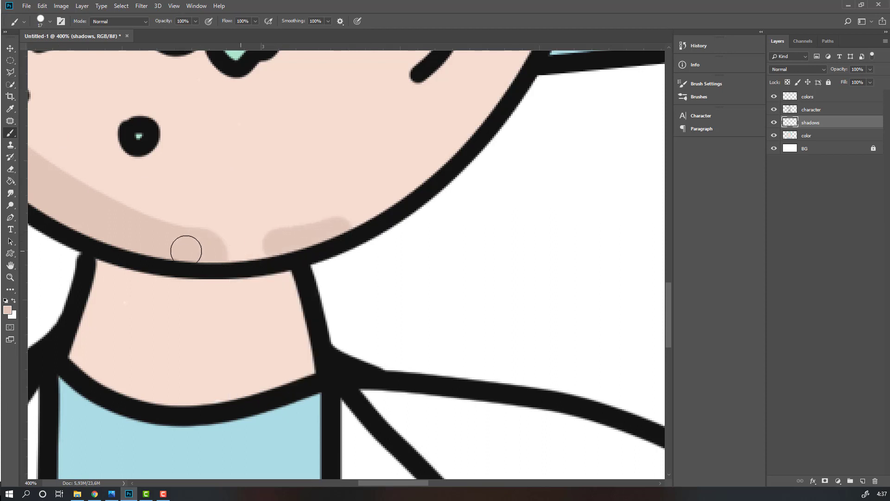
{"action": "left_click_drag", "start_coordinate": [196, 251], "coordinate": [119, 246]}
{"action": "key", "text": "space"}
{"action": "left_click_drag", "start_coordinate": [355, 224], "coordinate": [204, 262]}
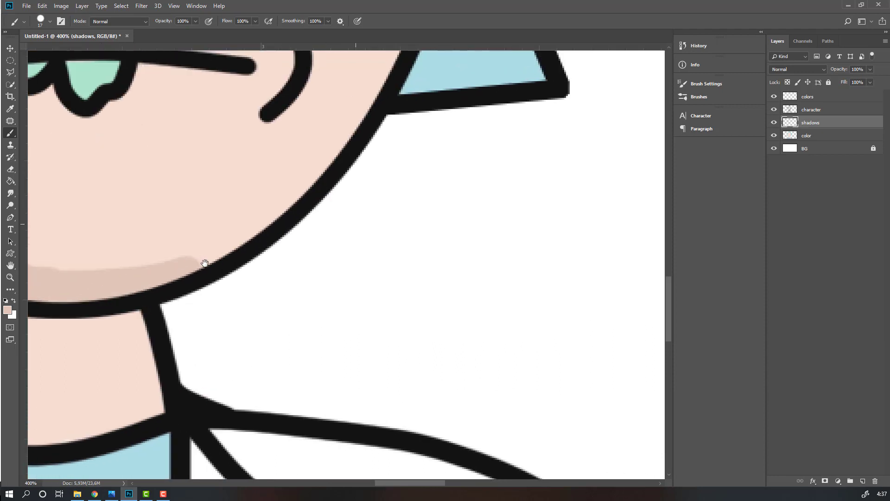
Reduce the brush size to 6 px and taper the chin shadow's right end into the head outline.
{"action": "right_click", "coordinate": [290, 197]}
{"action": "left_click_drag", "start_coordinate": [341, 218], "coordinate": [338, 217]}
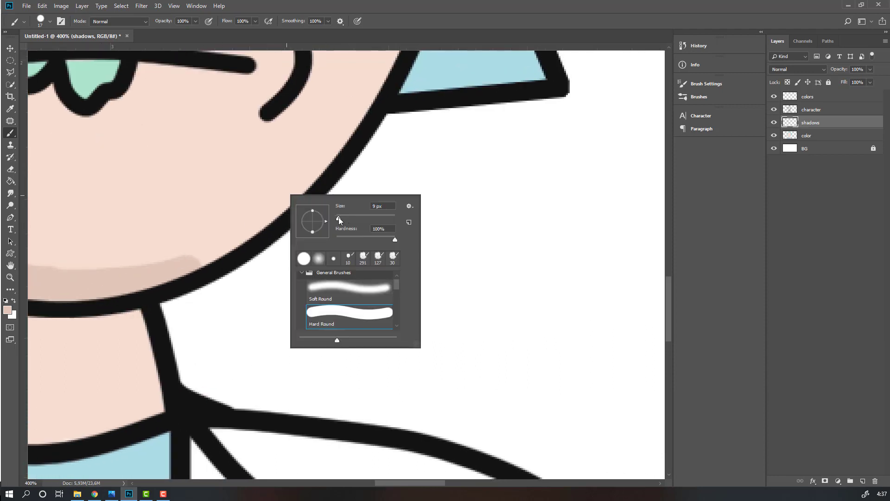
{"action": "mouse_move", "coordinate": [264, 229]}
{"action": "left_mouse_down"}
{"action": "mouse_move", "coordinate": [101, 293]}
{"action": "mouse_move", "coordinate": [252, 282]}
{"action": "left_mouse_up"}
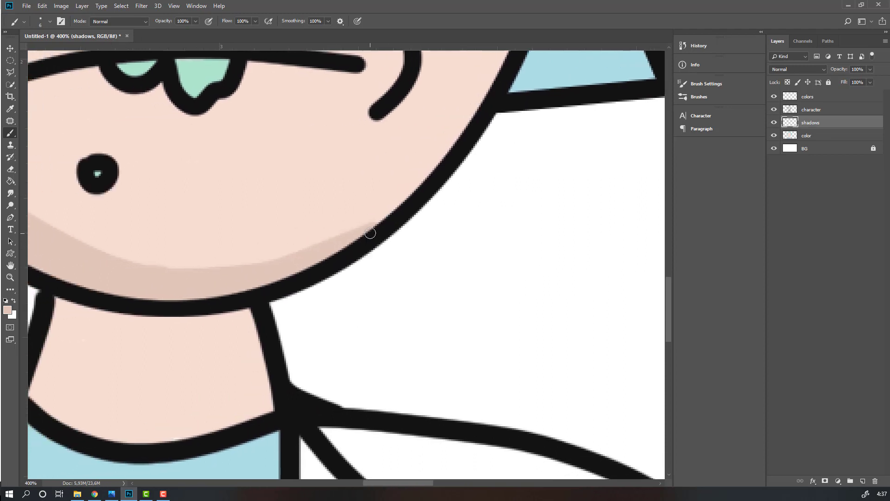
{"action": "left_click_drag", "start_coordinate": [385, 219], "coordinate": [322, 261]}
{"action": "key", "text": "ctrl+minus"}
{"action": "key", "text": "ctrl+minus"}
{"action": "key", "text": "ctrl+minus"}
{"action": "key", "text": "ctrl+minus"}
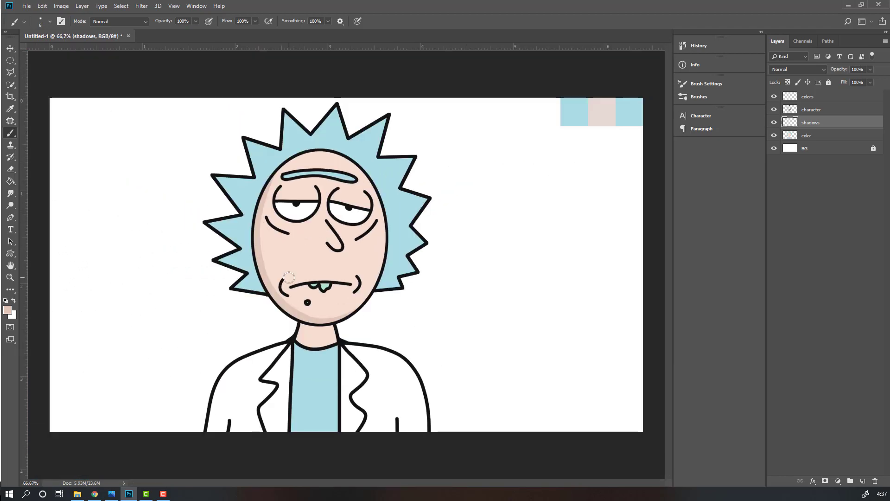
Set the brush size to 14 px and paint a curved shadow around the underside of the left eye.
{"action": "key", "text": "ctrl+plus"}
{"action": "key", "text": "ctrl+plus"}
{"action": "key", "text": "ctrl+plus"}
{"action": "key", "text": "space"}
{"action": "left_click_drag", "start_coordinate": [239, 174], "coordinate": [315, 296]}
{"action": "right_click", "coordinate": [277, 220]}
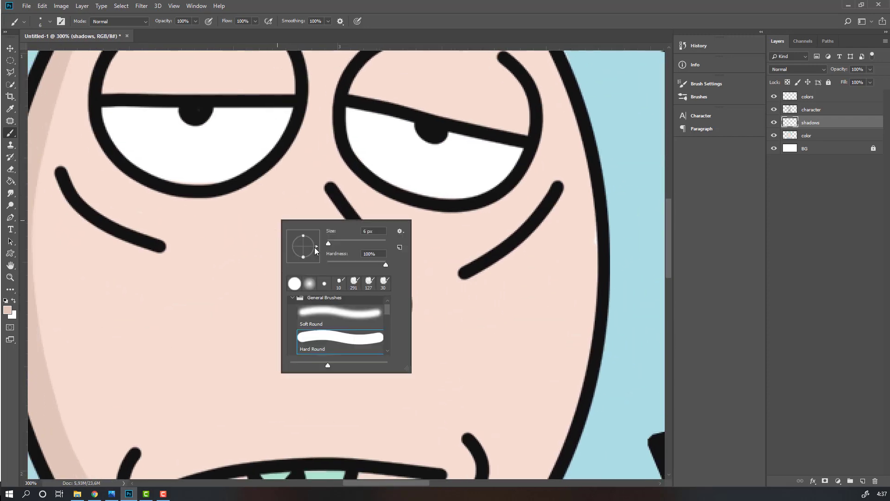
{"action": "left_click_drag", "start_coordinate": [327, 244], "coordinate": [330, 244]}
{"action": "mouse_move", "coordinate": [89, 127]}
{"action": "left_mouse_down"}
{"action": "mouse_move", "coordinate": [131, 193]}
{"action": "mouse_move", "coordinate": [168, 213]}
{"action": "mouse_move", "coordinate": [221, 226]}
{"action": "mouse_move", "coordinate": [273, 212]}
{"action": "mouse_move", "coordinate": [311, 189]}
{"action": "mouse_move", "coordinate": [328, 157]}
{"action": "mouse_move", "coordinate": [332, 116]}
{"action": "mouse_move", "coordinate": [301, 49]}
{"action": "left_mouse_up"}
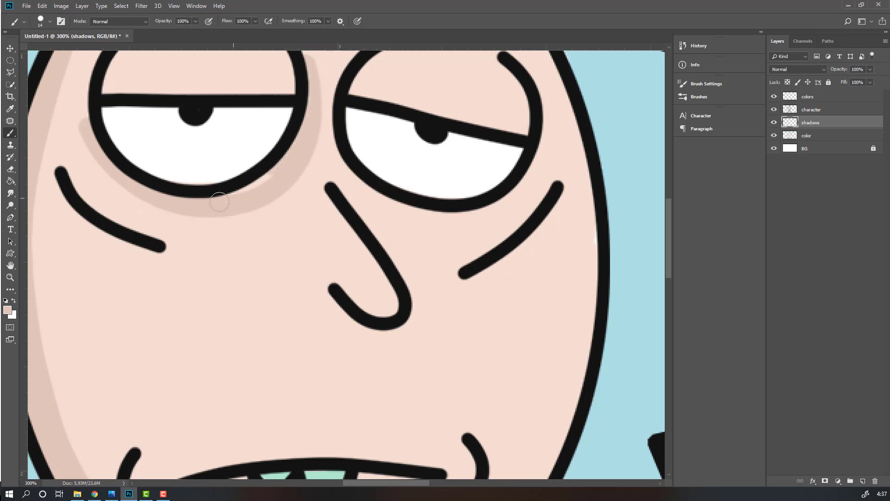
Paint a matching curved shadow around the underside of the right eye.
{"action": "scroll", "coordinate": [194, 208], "scroll_direction": "up", "scroll_amount": 3}
{"action": "scroll", "coordinate": [195, 208], "scroll_direction": "right", "scroll_amount": 2}
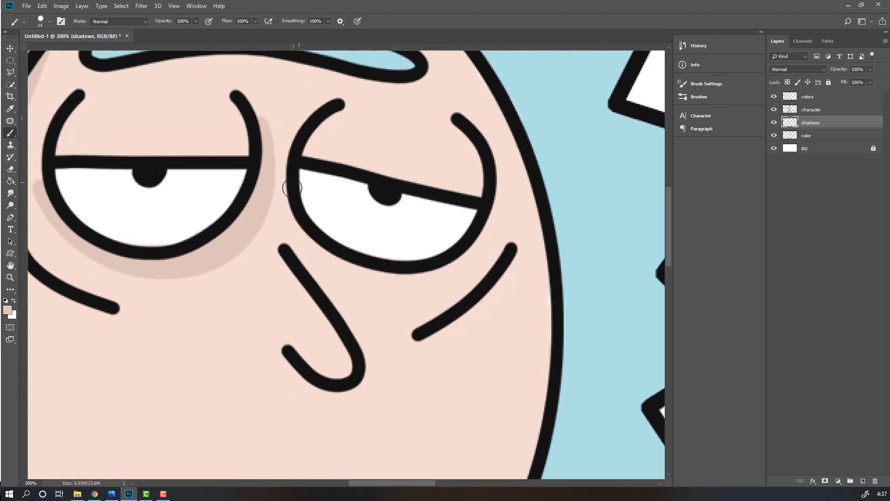
{"action": "mouse_move", "coordinate": [286, 201]}
{"action": "left_mouse_down"}
{"action": "mouse_move", "coordinate": [299, 244]}
{"action": "mouse_move", "coordinate": [350, 276]}
{"action": "mouse_move", "coordinate": [399, 283]}
{"action": "mouse_move", "coordinate": [442, 281]}
{"action": "mouse_move", "coordinate": [473, 261]}
{"action": "mouse_move", "coordinate": [491, 242]}
{"action": "mouse_move", "coordinate": [503, 195]}
{"action": "left_mouse_up"}
Shade the inside of the nose with the same darker skin tone.
{"action": "mouse_move", "coordinate": [196, 301]}
{"action": "left_mouse_down"}
{"action": "mouse_move", "coordinate": [194, 362]}
{"action": "mouse_move", "coordinate": [286, 196]}
{"action": "mouse_move", "coordinate": [234, 241]}
{"action": "left_mouse_up"}
{"action": "left_click_drag", "start_coordinate": [338, 215], "coordinate": [379, 284]}
{"action": "left_click_drag", "start_coordinate": [398, 339], "coordinate": [348, 324]}
{"action": "left_click_drag", "start_coordinate": [152, 321], "coordinate": [233, 335]}
{"action": "left_click_drag", "start_coordinate": [352, 417], "coordinate": [318, 310]}
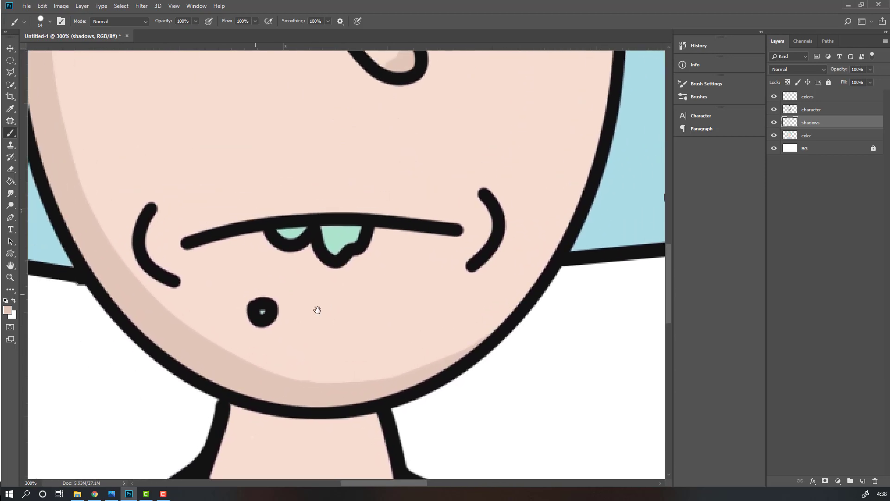
Paint a thin darker skin-tone shadow along the upper edge of the mouth line.
{"action": "mouse_move", "coordinate": [185, 234]}
{"action": "left_mouse_down"}
{"action": "mouse_move", "coordinate": [265, 210]}
{"action": "mouse_move", "coordinate": [454, 211]}
{"action": "left_mouse_up"}
{"action": "key", "text": "ctrl+minus"}
{"action": "key", "text": "ctrl+minus"}
{"action": "key", "text": "ctrl+minus"}
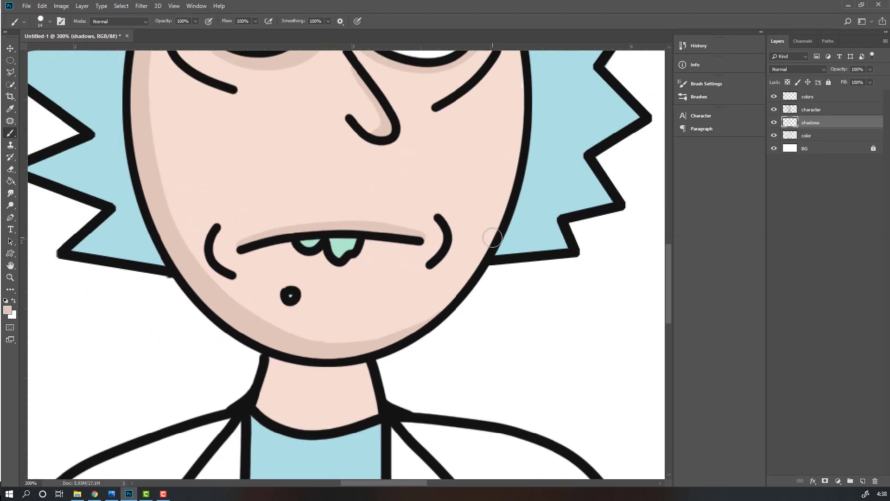
Reduce the brush size to 4 px and taper the inner end of the left eye's shadow up along the eye outline.
{"action": "key", "text": "ctrl+plus"}
{"action": "key", "text": "ctrl+plus"}
{"action": "key", "text": "ctrl+plus"}
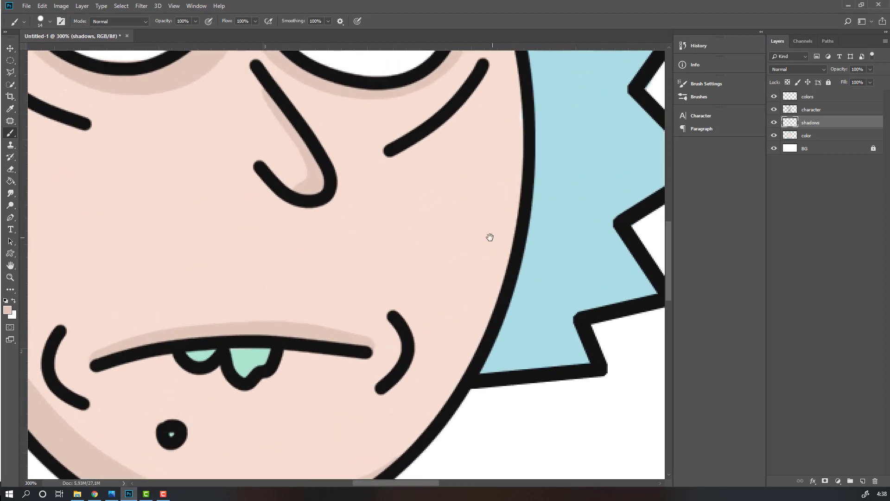
{"action": "scroll", "coordinate": [407, 254], "scroll_direction": "up", "scroll_amount": 6}
{"action": "right_click", "coordinate": [261, 251]}
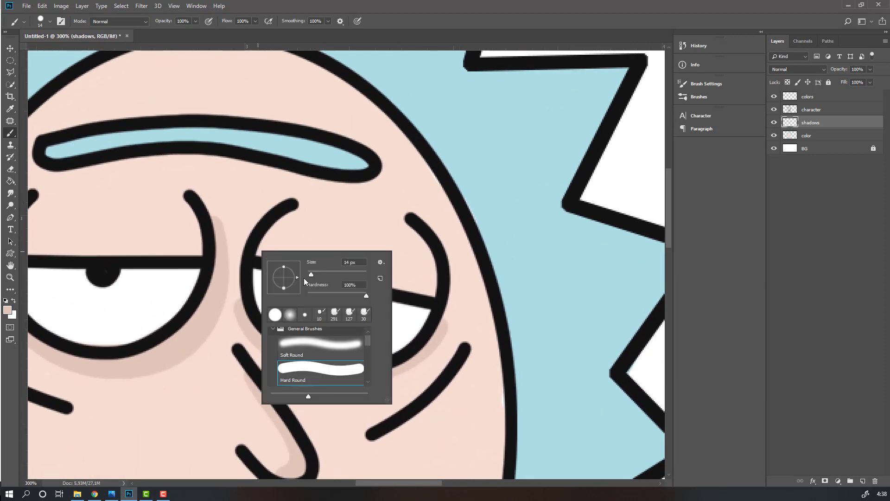
{"action": "left_click_drag", "start_coordinate": [311, 275], "coordinate": [309, 274]}
{"action": "key", "text": "Return"}
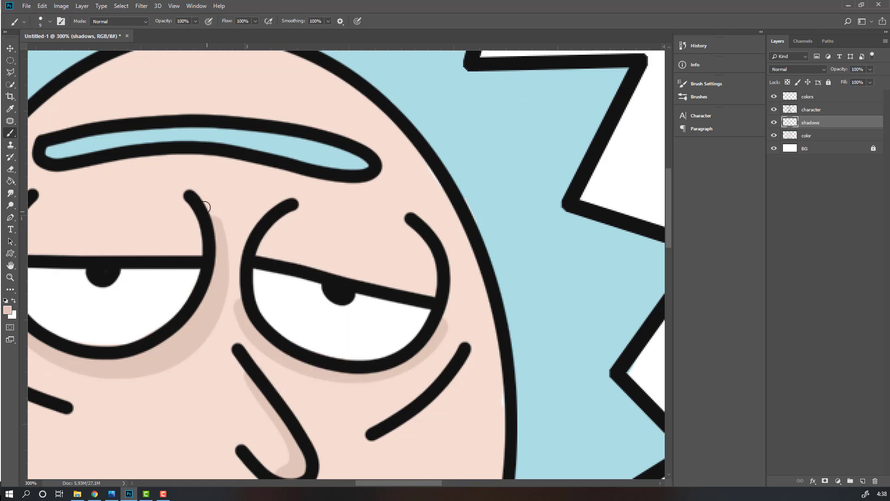
{"action": "right_click", "coordinate": [292, 219]}
{"action": "left_click_drag", "start_coordinate": [337, 241], "coordinate": [336, 241]}
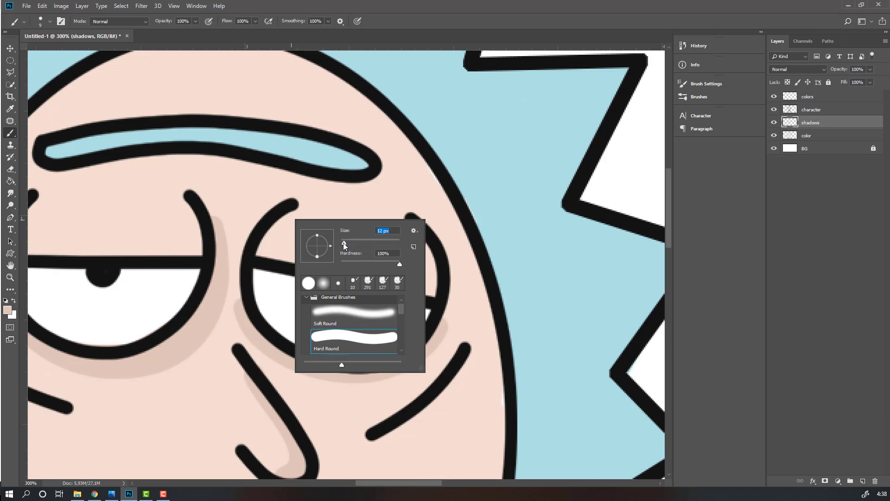
{"action": "left_click", "coordinate": [194, 192]}
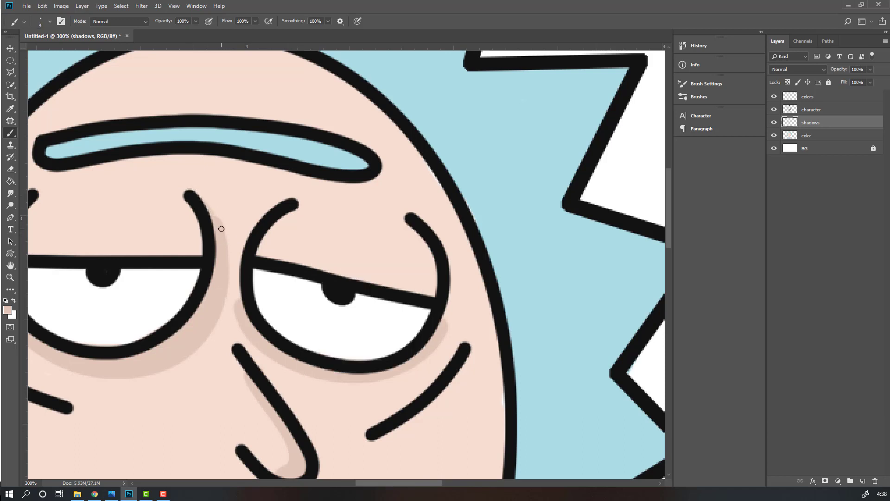
Extend and taper the outer end of the left eye's shadow along the eye outline.
{"action": "left_click_drag", "start_coordinate": [172, 269], "coordinate": [314, 242]}
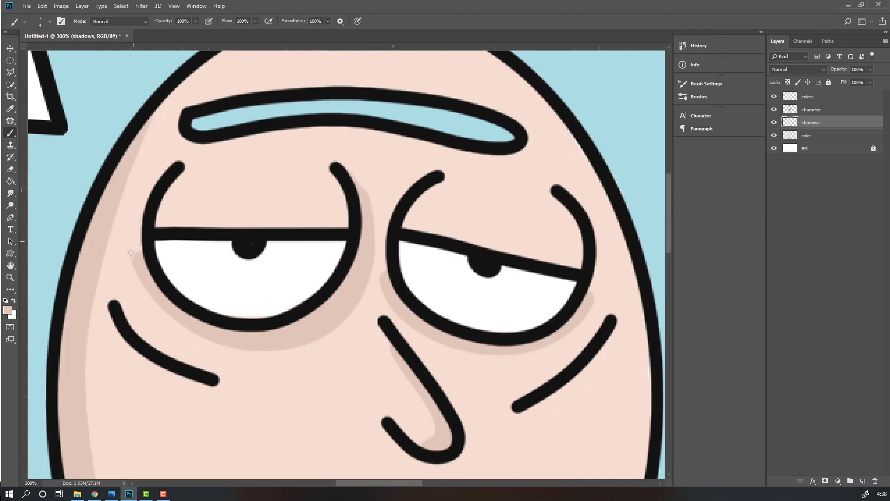
{"action": "key", "text": "ctrl+z"}
{"action": "mouse_move", "coordinate": [134, 252]}
{"action": "left_mouse_down"}
{"action": "mouse_move", "coordinate": [153, 183]}
{"action": "mouse_move", "coordinate": [160, 214]}
{"action": "left_mouse_up"}
{"action": "key", "text": "ctrl+z"}
{"action": "left_click_drag", "start_coordinate": [441, 412], "coordinate": [372, 398]}
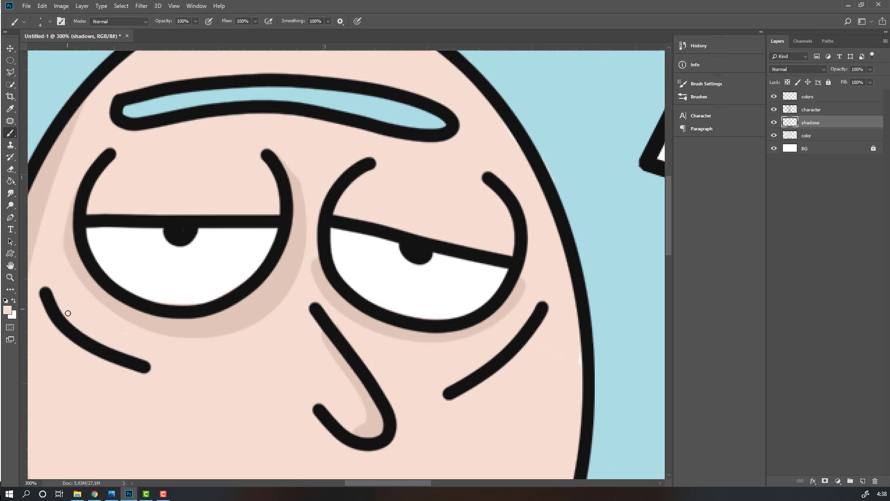
Refine the right eye's shadow with the skin tones so both ends taper into the eye outline.
{"action": "scroll", "coordinate": [251, 318], "scroll_direction": "right", "scroll_amount": 5}
{"action": "scroll", "coordinate": [250, 318], "scroll_direction": "down", "scroll_amount": 3}
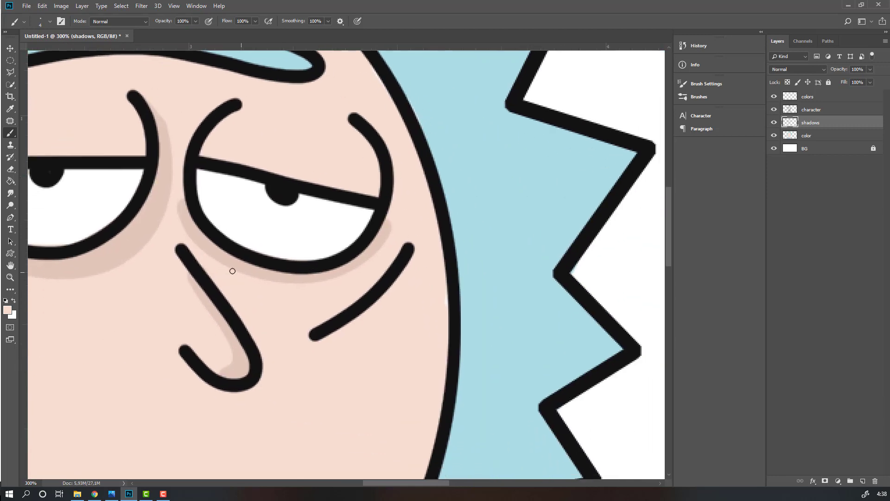
{"action": "left_click", "coordinate": [184, 213], "text": "alt"}
{"action": "key", "text": "ctrl+z"}
{"action": "scroll", "coordinate": [203, 285], "scroll_direction": "right", "scroll_amount": 1}
{"action": "scroll", "coordinate": [203, 284], "scroll_direction": "down", "scroll_amount": 1}
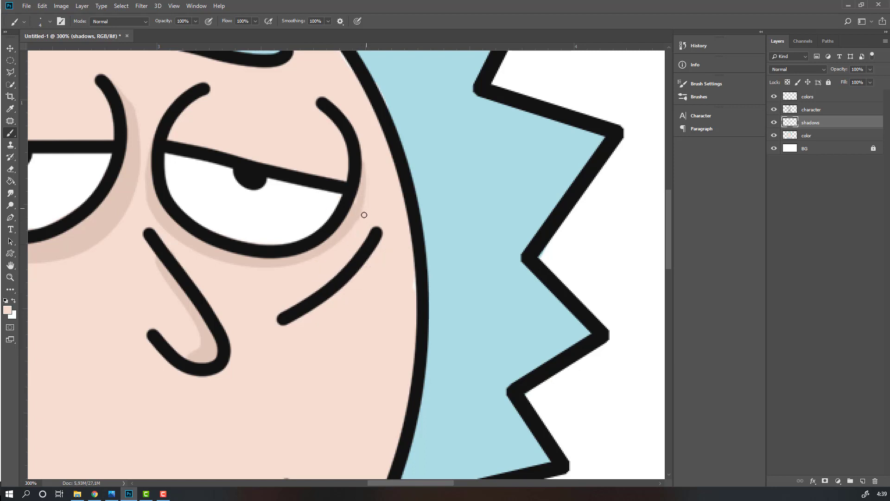
Review the face shading, hiding and reshowing the shadows layer to compare.
{"action": "left_click_drag", "start_coordinate": [247, 330], "coordinate": [373, 88]}
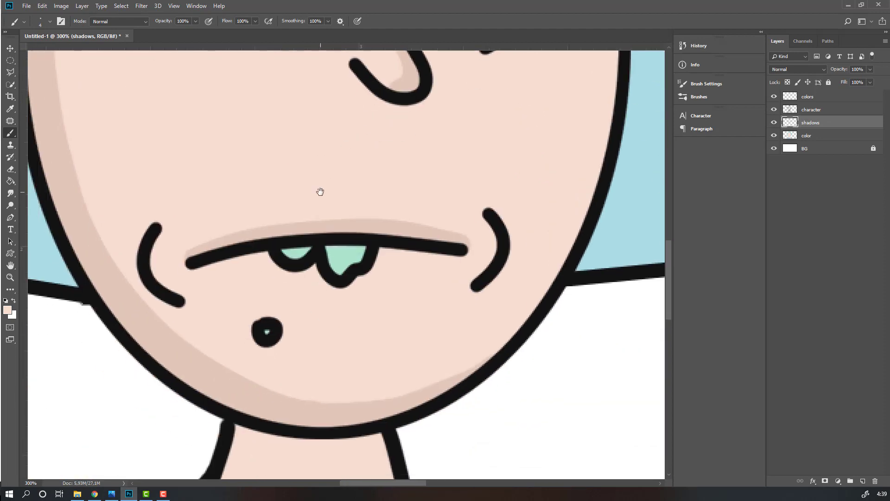
{"action": "key", "text": "ctrl+minus"}
{"action": "key", "text": "ctrl+minus"}
{"action": "key", "text": "ctrl+minus"}
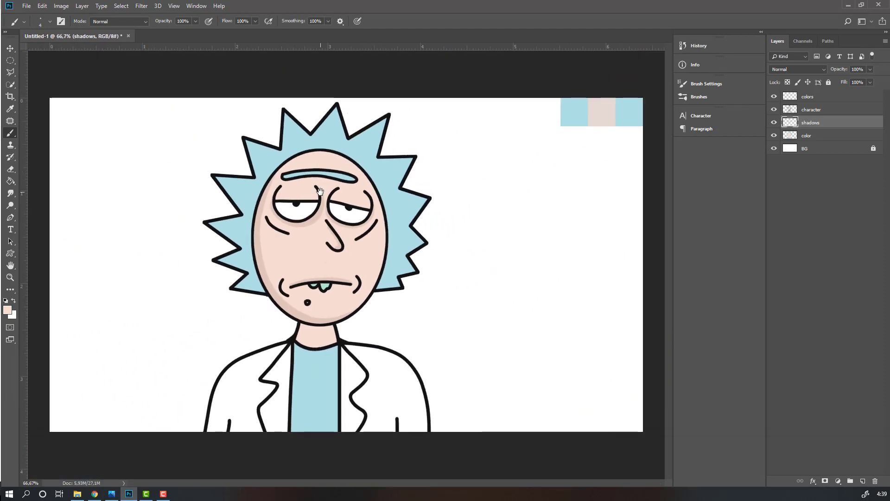
{"action": "key", "text": "v"}
{"action": "key", "text": "ctrl+plus"}
{"action": "key", "text": "ctrl+plus"}
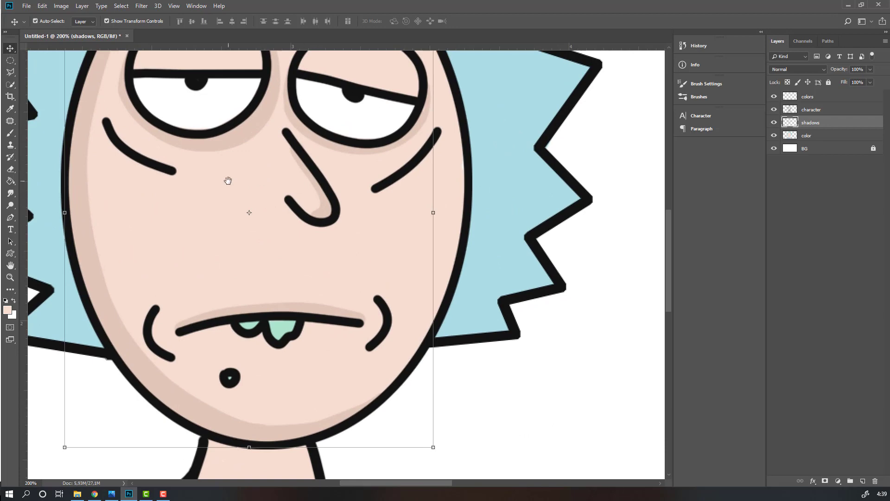
{"action": "left_click_drag", "start_coordinate": [228, 180], "coordinate": [455, 243]}
{"action": "left_click_drag", "start_coordinate": [316, 227], "coordinate": [223, 229]}
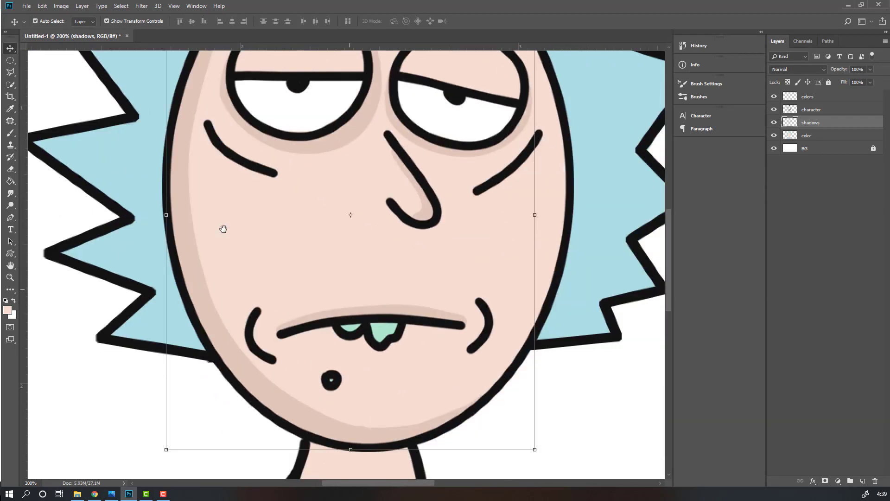
{"action": "left_click", "coordinate": [775, 123]}
{"action": "left_click", "coordinate": [774, 123]}
Set the brush size to 15 px and darken the hair blue to #8dbec6 as the foreground colour.
{"action": "key", "text": "b"}
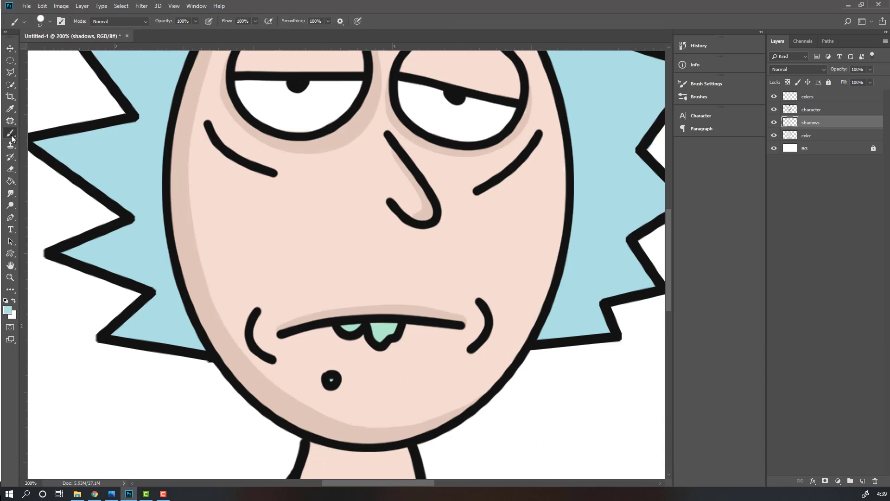
{"action": "right_click", "coordinate": [119, 155]}
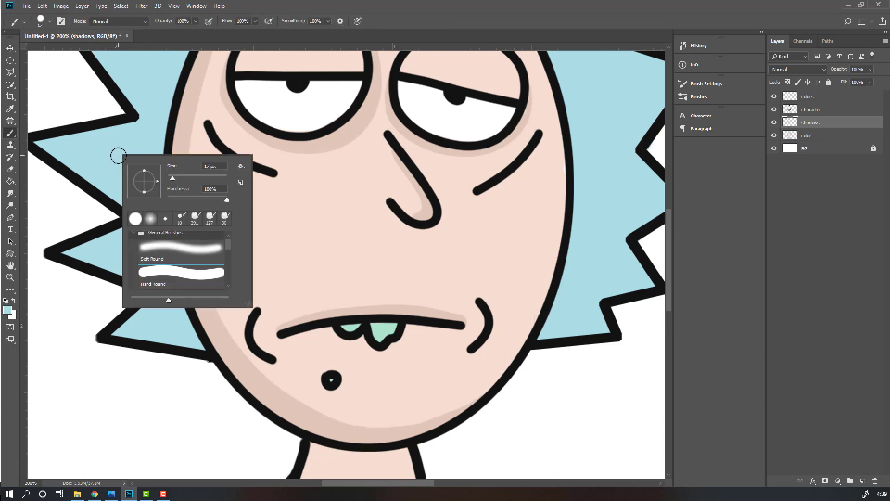
{"action": "left_click", "coordinate": [171, 179]}
{"action": "left_click", "coordinate": [280, 2]}
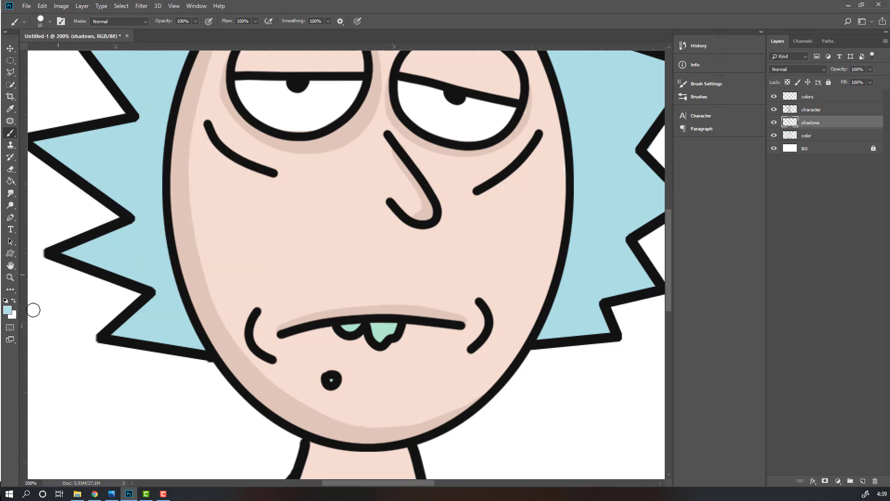
{"action": "left_click", "coordinate": [11, 312]}
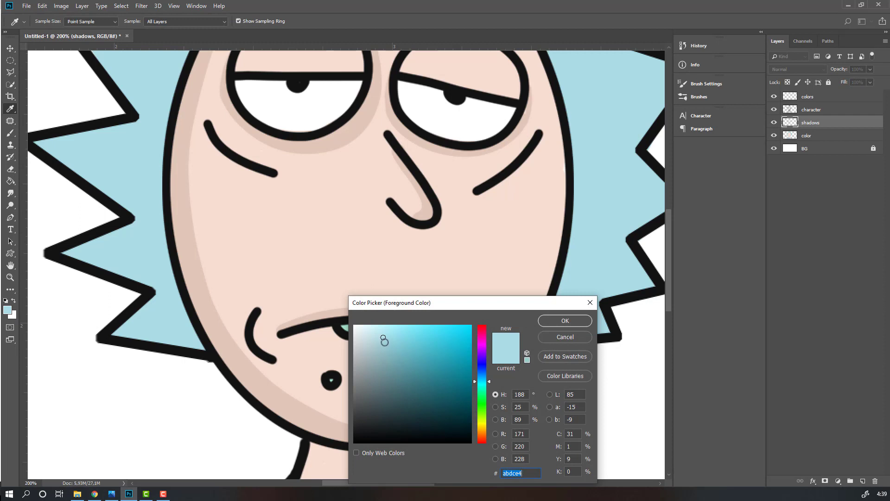
{"action": "left_click_drag", "start_coordinate": [383, 338], "coordinate": [388, 345]}
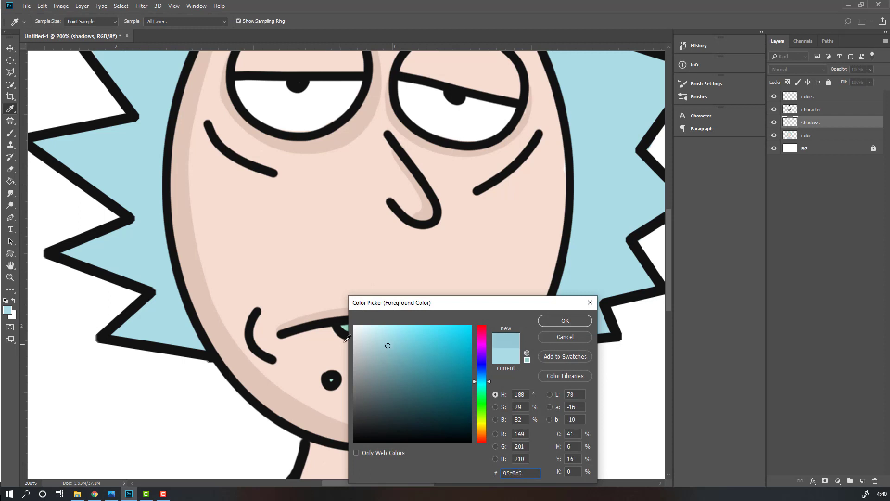
{"action": "left_click", "coordinate": [389, 352]}
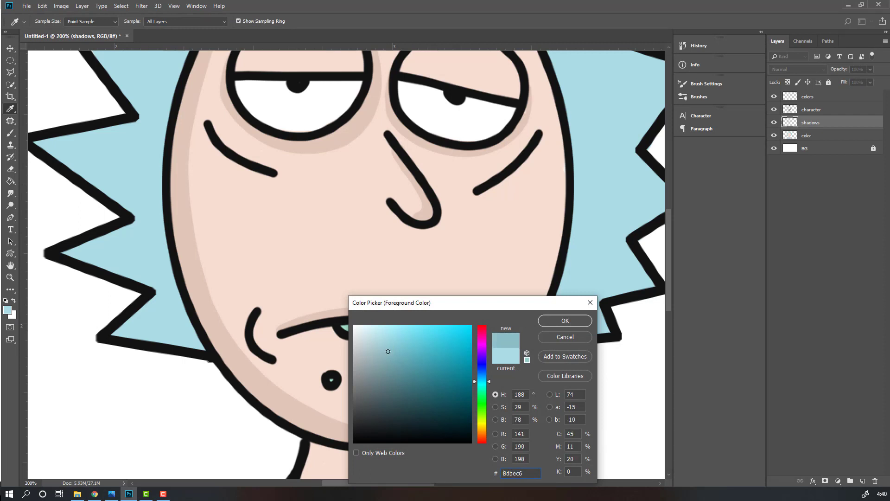
{"action": "left_click", "coordinate": [540, 324]}
Paint darker blue shadows along the inner edges of the lower hair spikes on the head's left side.
{"action": "left_click_drag", "start_coordinate": [137, 191], "coordinate": [196, 187]}
{"action": "left_click_drag", "start_coordinate": [95, 137], "coordinate": [218, 114]}
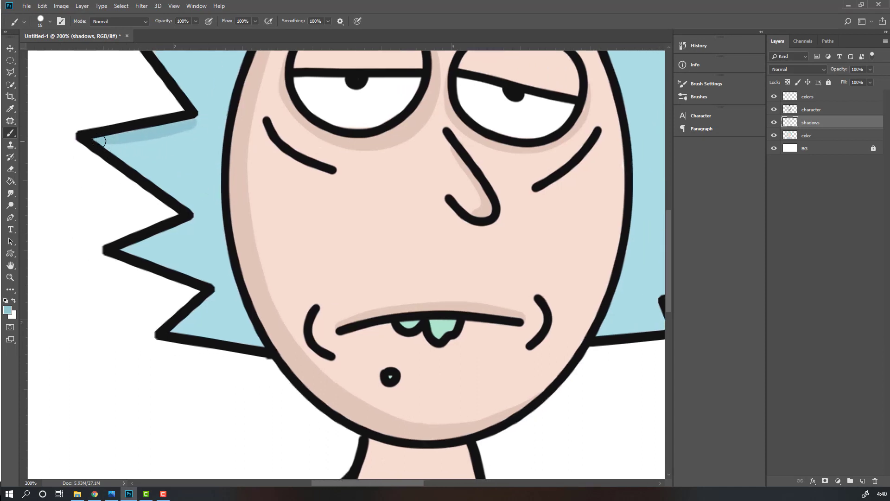
{"action": "left_click_drag", "start_coordinate": [126, 158], "coordinate": [197, 202]}
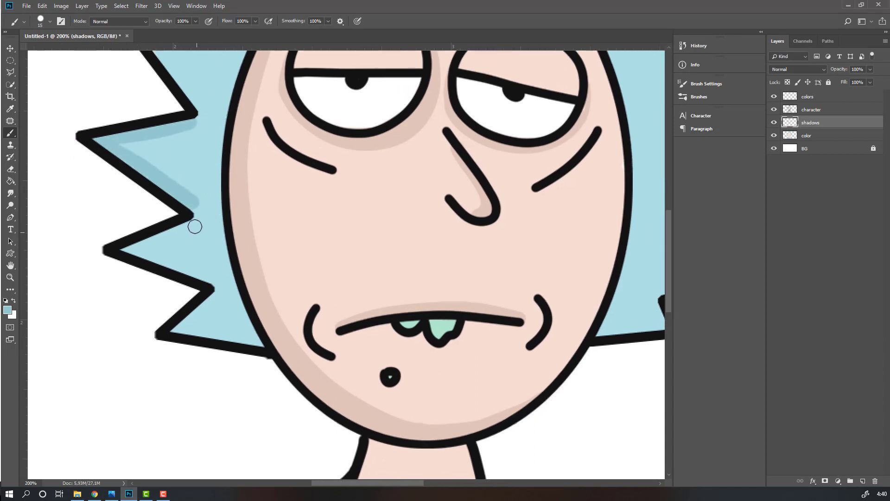
{"action": "mouse_move", "coordinate": [132, 250]}
{"action": "left_mouse_down"}
{"action": "mouse_move", "coordinate": [213, 215]}
{"action": "mouse_move", "coordinate": [213, 199]}
{"action": "mouse_move", "coordinate": [197, 192]}
{"action": "left_mouse_up"}
{"action": "mouse_move", "coordinate": [216, 281]}
{"action": "left_mouse_down"}
{"action": "mouse_move", "coordinate": [94, 247]}
{"action": "mouse_move", "coordinate": [186, 268]}
{"action": "mouse_move", "coordinate": [233, 297]}
{"action": "left_mouse_up"}
{"action": "key", "text": "ctrl+z"}
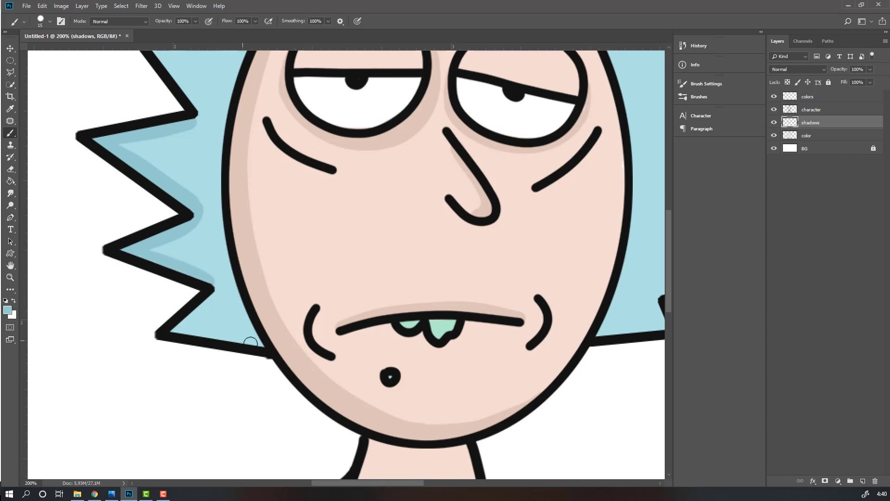
{"action": "left_click_drag", "start_coordinate": [258, 344], "coordinate": [148, 327]}
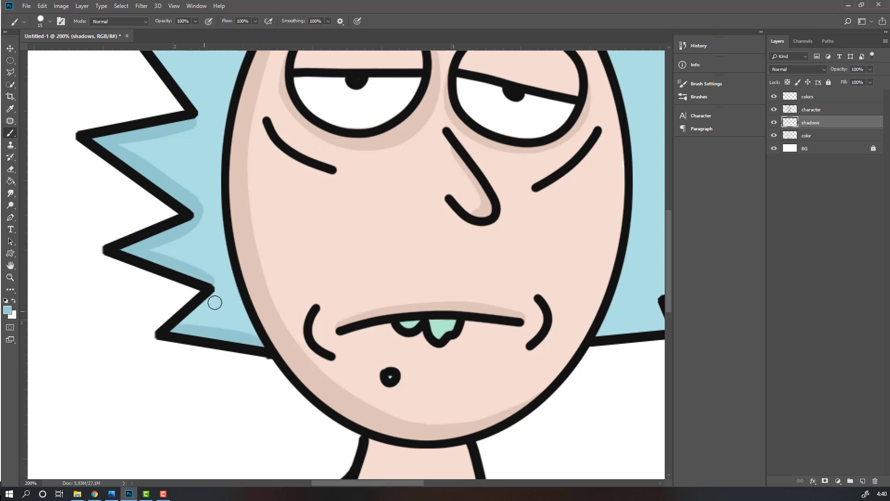
{"action": "left_click_drag", "start_coordinate": [210, 285], "coordinate": [165, 340]}
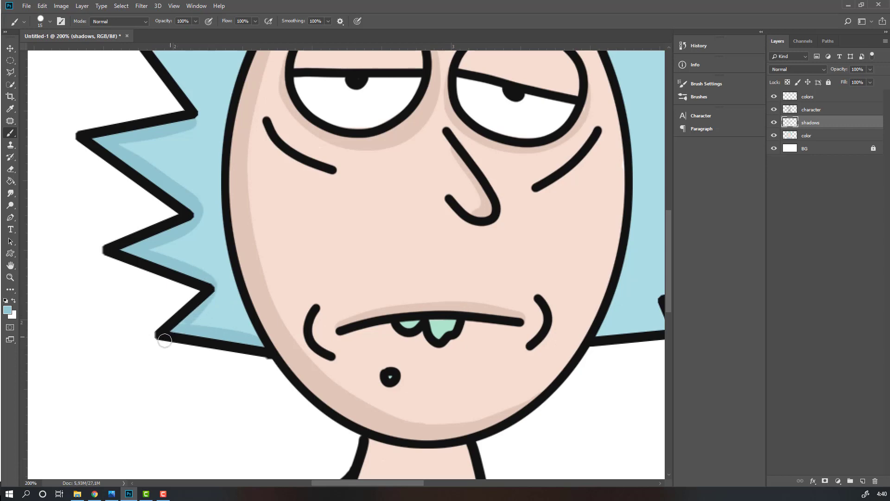
Continue the darker blue shadow along the inner edges of the upper-left hair spikes.
{"action": "scroll", "coordinate": [189, 340], "scroll_direction": "up", "scroll_amount": 5}
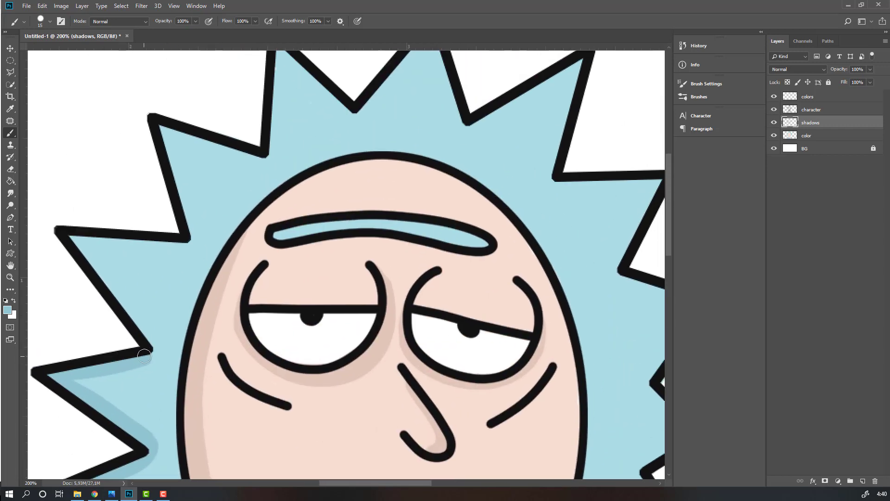
{"action": "left_click_drag", "start_coordinate": [142, 324], "coordinate": [77, 231]}
{"action": "key", "text": "ctrl+z"}
{"action": "left_click_drag", "start_coordinate": [95, 260], "coordinate": [186, 248]}
{"action": "left_click_drag", "start_coordinate": [172, 248], "coordinate": [153, 279]}
{"action": "left_click_drag", "start_coordinate": [140, 159], "coordinate": [167, 302]}
{"action": "left_click_drag", "start_coordinate": [215, 209], "coordinate": [120, 258]}
{"action": "mouse_move", "coordinate": [62, 218]}
{"action": "left_mouse_down"}
{"action": "mouse_move", "coordinate": [167, 147]}
{"action": "mouse_move", "coordinate": [258, 213]}
{"action": "mouse_move", "coordinate": [238, 217]}
{"action": "left_mouse_up"}
{"action": "left_click_drag", "start_coordinate": [222, 199], "coordinate": [297, 120]}
Shade the inner edges of the hair spikes across the top and down the head's right side.
{"action": "left_click_drag", "start_coordinate": [297, 120], "coordinate": [327, 218]}
{"action": "mouse_move", "coordinate": [347, 218]}
{"action": "left_mouse_down"}
{"action": "mouse_move", "coordinate": [186, 218]}
{"action": "mouse_move", "coordinate": [260, 255]}
{"action": "left_mouse_up"}
{"action": "left_click_drag", "start_coordinate": [195, 250], "coordinate": [110, 167]}
{"action": "mouse_move", "coordinate": [178, 186]}
{"action": "left_mouse_down"}
{"action": "mouse_move", "coordinate": [288, 171]}
{"action": "mouse_move", "coordinate": [311, 302]}
{"action": "left_mouse_up"}
{"action": "left_click_drag", "start_coordinate": [263, 334], "coordinate": [241, 137]}
{"action": "left_click_drag", "start_coordinate": [300, 106], "coordinate": [298, 250]}
{"action": "left_click_drag", "start_coordinate": [235, 270], "coordinate": [287, 239]}
{"action": "left_click_drag", "start_coordinate": [121, 340], "coordinate": [146, 289]}
{"action": "left_click_drag", "start_coordinate": [172, 326], "coordinate": [255, 323]}
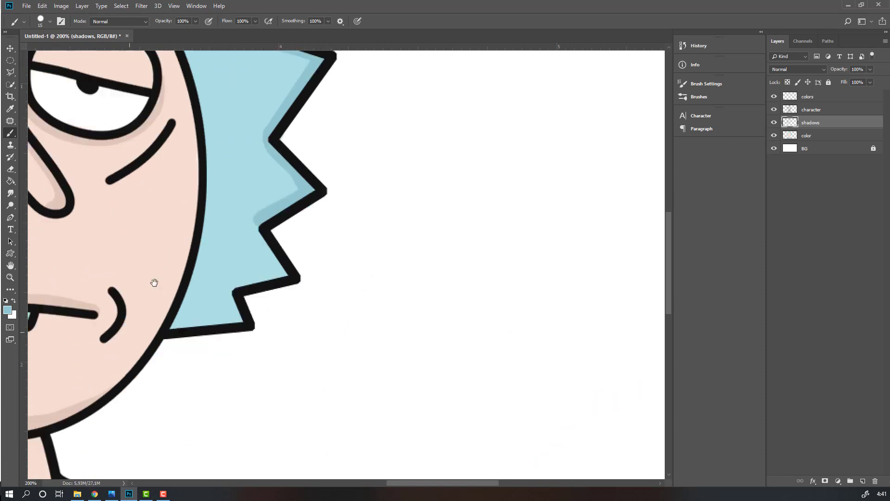
Paint the darker blue shadow inside the lowest hair spikes on the head's right side.
{"action": "left_click_drag", "start_coordinate": [224, 274], "coordinate": [310, 269]}
{"action": "mouse_move", "coordinate": [261, 218]}
{"action": "left_mouse_down"}
{"action": "mouse_move", "coordinate": [258, 258]}
{"action": "mouse_move", "coordinate": [284, 292]}
{"action": "left_mouse_up"}
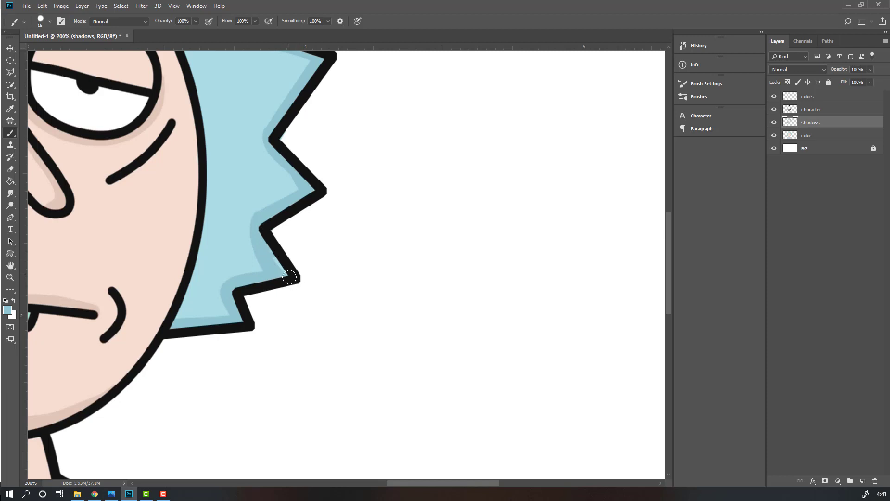
{"action": "key", "text": "ctrl+minus"}
{"action": "key", "text": "ctrl+minus"}
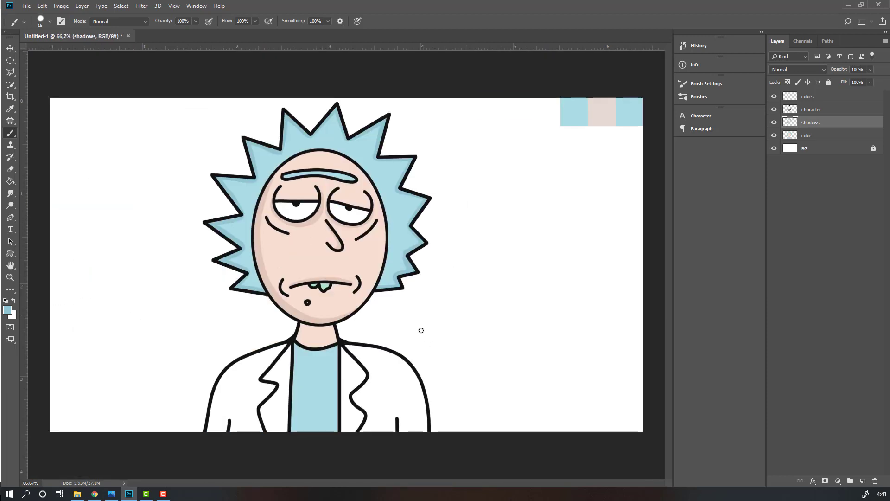
Paint a darker blue vertical shadow down the right edge of the shirt.
{"action": "key", "text": "ctrl+plus"}
{"action": "key", "text": "ctrl+plus"}
{"action": "left_click_drag", "start_coordinate": [304, 297], "coordinate": [293, 155]}
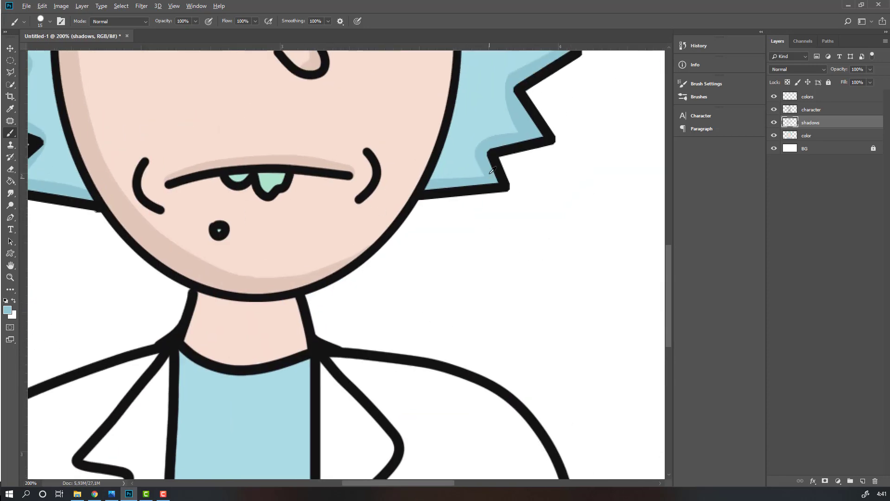
{"action": "scroll", "coordinate": [274, 155], "scroll_direction": "down", "scroll_amount": 5}
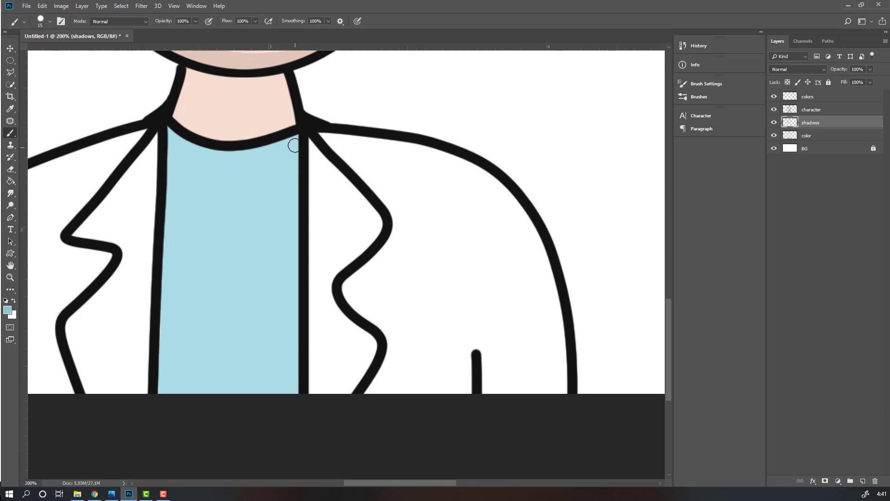
{"action": "mouse_move", "coordinate": [295, 139]}
{"action": "left_mouse_down"}
{"action": "mouse_move", "coordinate": [286, 321]}
{"action": "mouse_move", "coordinate": [296, 438]}
{"action": "left_mouse_up"}
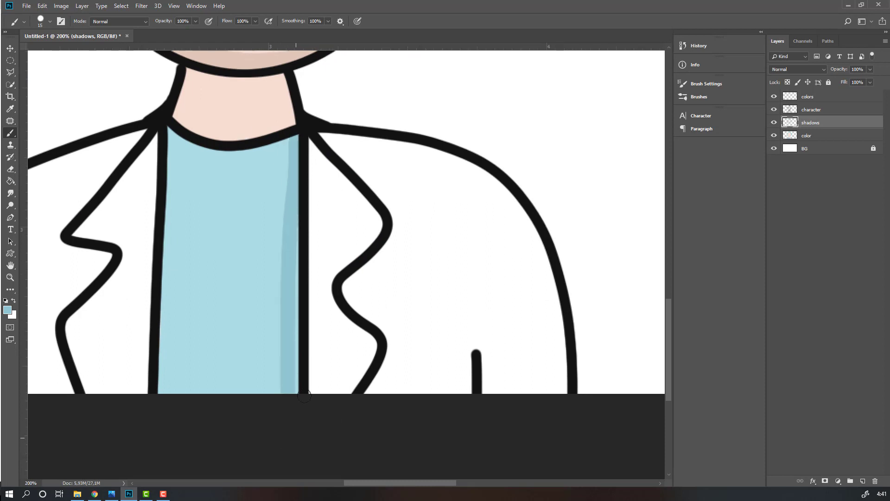
{"action": "left_click_drag", "start_coordinate": [297, 287], "coordinate": [297, 425]}
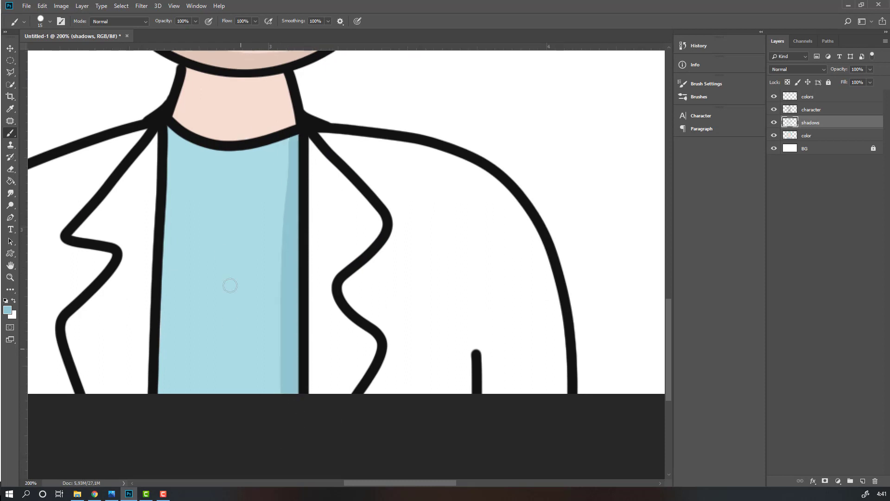
Shade the shirt beneath the collar line and widen the shadow into a rounded upper-right corner.
{"action": "mouse_move", "coordinate": [295, 139]}
{"action": "left_mouse_down"}
{"action": "mouse_move", "coordinate": [207, 156]}
{"action": "mouse_move", "coordinate": [178, 148]}
{"action": "mouse_move", "coordinate": [150, 110]}
{"action": "left_mouse_up"}
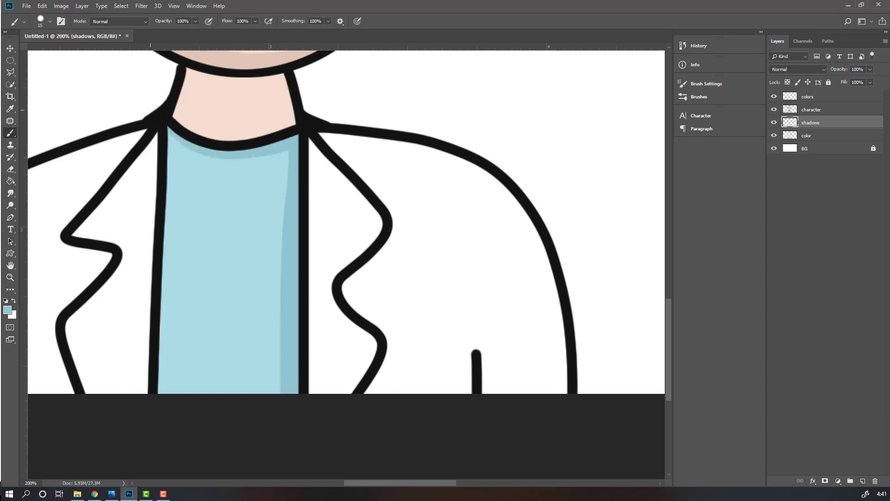
{"action": "left_click_drag", "start_coordinate": [198, 300], "coordinate": [208, 280]}
{"action": "left_click_drag", "start_coordinate": [183, 118], "coordinate": [180, 373]}
{"action": "key", "text": "ctrl+z"}
{"action": "mouse_move", "coordinate": [305, 139]}
{"action": "left_mouse_down"}
{"action": "mouse_move", "coordinate": [287, 215]}
{"action": "mouse_move", "coordinate": [300, 190]}
{"action": "left_mouse_up"}
{"action": "mouse_move", "coordinate": [299, 155]}
{"action": "left_mouse_down"}
{"action": "mouse_move", "coordinate": [235, 114]}
{"action": "mouse_move", "coordinate": [307, 147]}
{"action": "mouse_move", "coordinate": [309, 173]}
{"action": "mouse_move", "coordinate": [297, 132]}
{"action": "mouse_move", "coordinate": [300, 169]}
{"action": "left_mouse_up"}
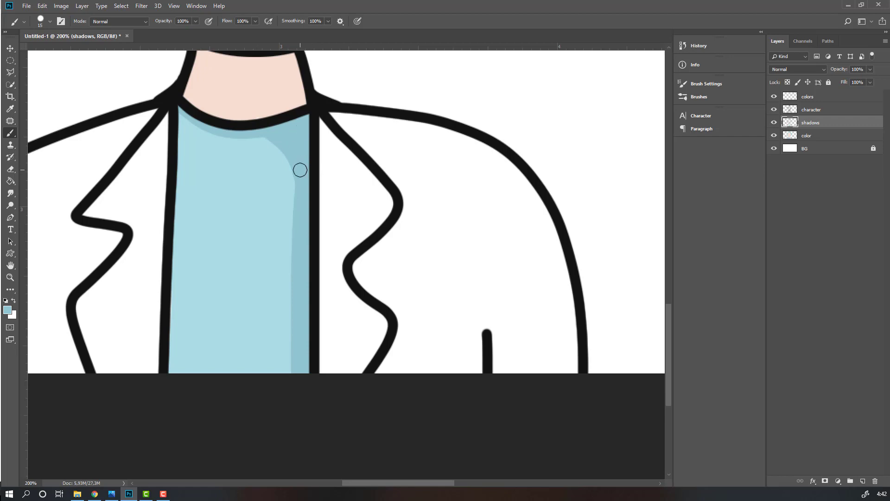
Sample the darker skin tone from the face and shade the neck's left edge and the area beneath the chin.
{"action": "left_click_drag", "start_coordinate": [236, 161], "coordinate": [201, 333]}
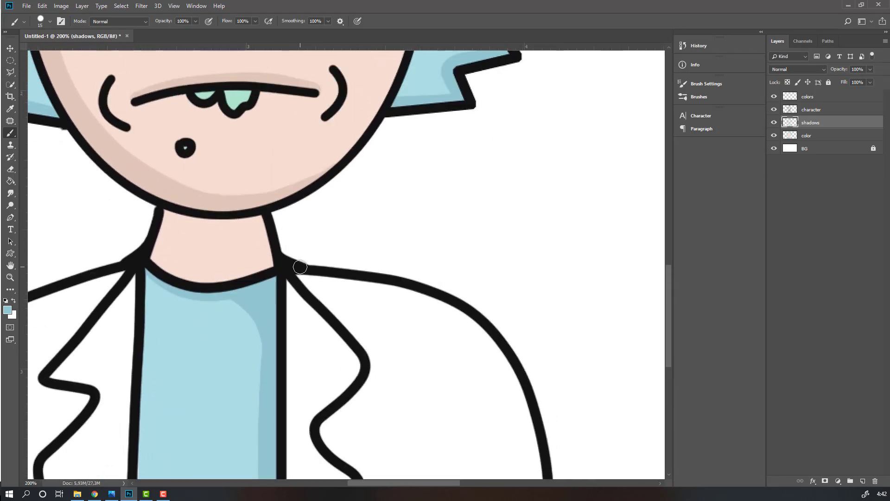
{"action": "left_click", "coordinate": [133, 164], "text": "alt"}
{"action": "left_click_drag", "start_coordinate": [173, 211], "coordinate": [134, 286]}
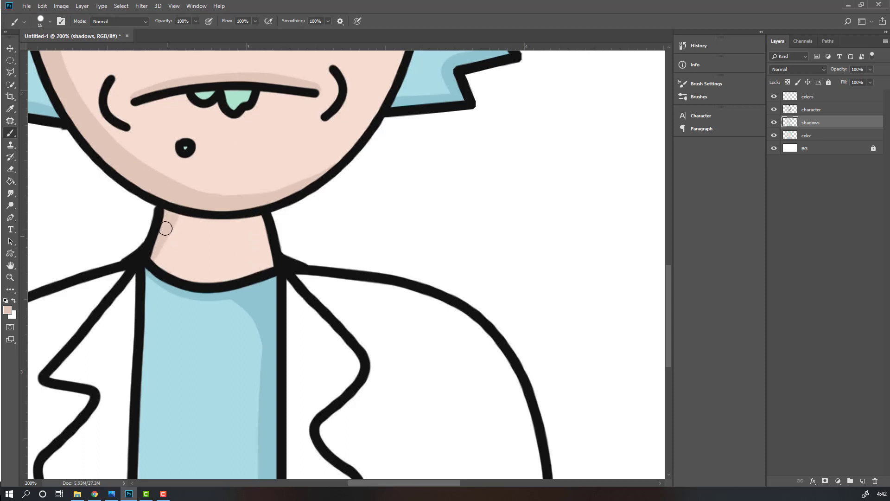
{"action": "left_click_drag", "start_coordinate": [185, 211], "coordinate": [223, 212]}
Sample the coat's white and set the foreground colour to the light grey #eae8e8.
{"action": "mouse_move", "coordinate": [248, 382]}
{"action": "left_mouse_down"}
{"action": "mouse_move", "coordinate": [296, 403]}
{"action": "mouse_move", "coordinate": [224, 360]}
{"action": "mouse_move", "coordinate": [302, 298]}
{"action": "left_mouse_up"}
{"action": "mouse_move", "coordinate": [253, 347]}
{"action": "left_mouse_down"}
{"action": "mouse_move", "coordinate": [209, 219]}
{"action": "mouse_move", "coordinate": [183, 253]}
{"action": "left_mouse_up"}
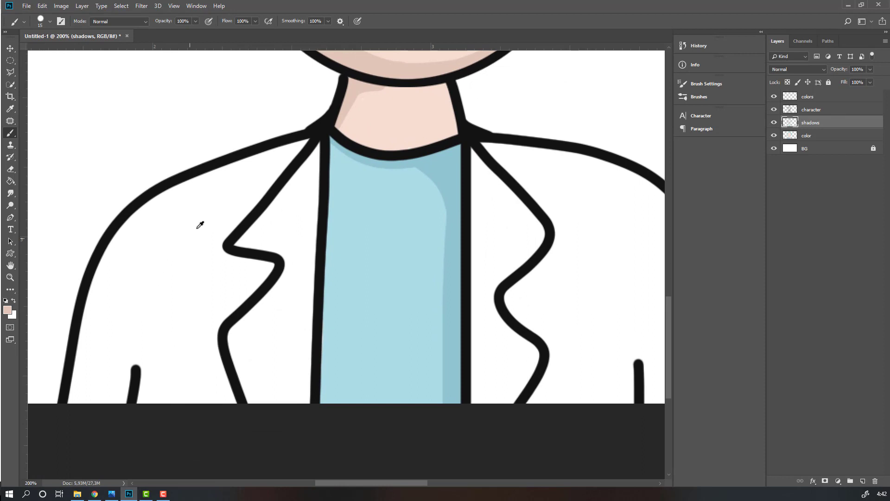
{"action": "left_click", "coordinate": [189, 203], "text": "alt"}
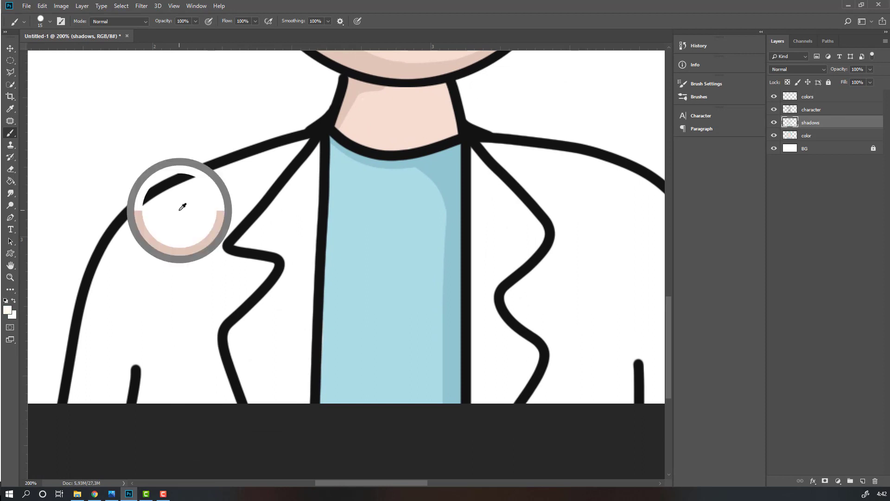
{"action": "left_click", "coordinate": [8, 311]}
{"action": "type", "text": "eeecec"}
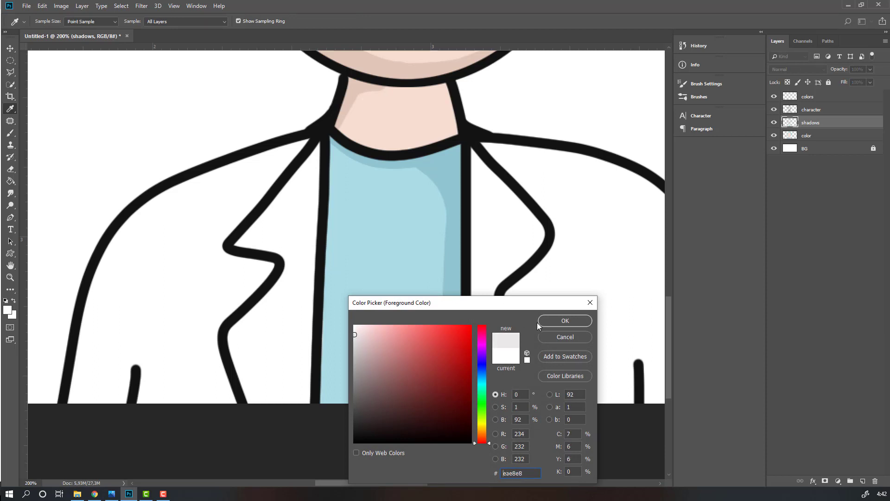
{"action": "left_click", "coordinate": [552, 323]}
Paint a light grey shadow inside the coat outline along the left sleeve and shoulder up to the collar.
{"action": "left_click_drag", "start_coordinate": [74, 403], "coordinate": [96, 306]}
{"action": "mouse_move", "coordinate": [125, 237]}
{"action": "left_mouse_down"}
{"action": "mouse_move", "coordinate": [168, 191]}
{"action": "mouse_move", "coordinate": [264, 151]}
{"action": "mouse_move", "coordinate": [331, 139]}
{"action": "left_mouse_up"}
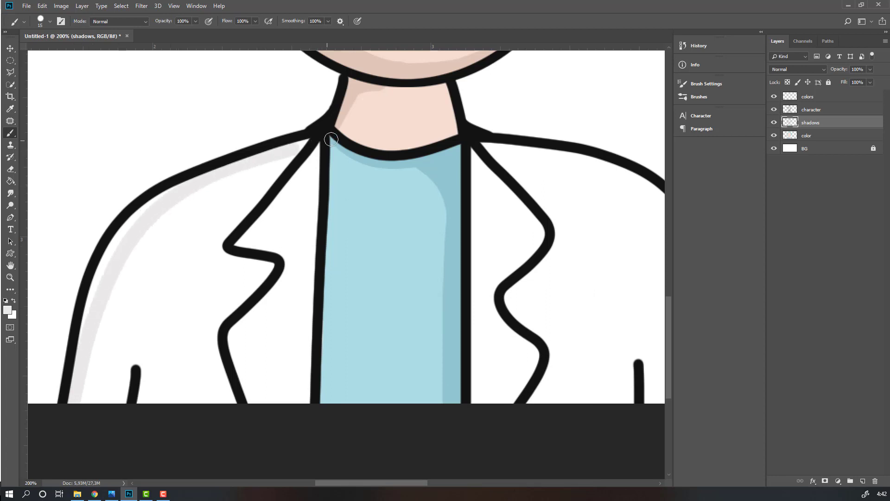
{"action": "mouse_move", "coordinate": [135, 215]}
{"action": "left_mouse_down"}
{"action": "mouse_move", "coordinate": [95, 282]}
{"action": "mouse_move", "coordinate": [84, 340]}
{"action": "mouse_move", "coordinate": [90, 394]}
{"action": "left_mouse_up"}
{"action": "key", "text": "ctrl+z"}
{"action": "mouse_move", "coordinate": [154, 200]}
{"action": "left_mouse_down"}
{"action": "mouse_move", "coordinate": [102, 272]}
{"action": "mouse_move", "coordinate": [121, 237]}
{"action": "mouse_move", "coordinate": [89, 298]}
{"action": "mouse_move", "coordinate": [77, 367]}
{"action": "left_mouse_up"}
Paint a light grey shadow inside the coat outline along the right shoulder and sleeve, undoing and redoing unsatisfactory strokes.
{"action": "left_click_drag", "start_coordinate": [301, 270], "coordinate": [160, 243]}
{"action": "left_click_drag", "start_coordinate": [405, 155], "coordinate": [319, 155]}
{"action": "mouse_move", "coordinate": [257, 122]}
{"action": "left_mouse_down"}
{"action": "mouse_move", "coordinate": [292, 119]}
{"action": "mouse_move", "coordinate": [387, 140]}
{"action": "mouse_move", "coordinate": [463, 276]}
{"action": "mouse_move", "coordinate": [479, 447]}
{"action": "mouse_move", "coordinate": [398, 155]}
{"action": "mouse_move", "coordinate": [492, 394]}
{"action": "left_mouse_up"}
{"action": "key", "text": "ctrl+z"}
{"action": "left_click_drag", "start_coordinate": [494, 389], "coordinate": [444, 139]}
{"action": "mouse_move", "coordinate": [348, 131]}
{"action": "left_mouse_down"}
{"action": "mouse_move", "coordinate": [461, 209]}
{"action": "mouse_move", "coordinate": [452, 218]}
{"action": "mouse_move", "coordinate": [500, 356]}
{"action": "left_mouse_up"}
{"action": "mouse_move", "coordinate": [374, 214]}
{"action": "left_mouse_down"}
{"action": "mouse_move", "coordinate": [373, 239]}
{"action": "mouse_move", "coordinate": [389, 238]}
{"action": "left_mouse_up"}
{"action": "key", "text": "ctrl+alt+z"}
{"action": "key", "text": "ctrl+alt+z"}
{"action": "key", "text": "ctrl+alt+z"}
{"action": "mouse_move", "coordinate": [238, 136]}
{"action": "left_mouse_down"}
{"action": "mouse_move", "coordinate": [376, 172]}
{"action": "mouse_move", "coordinate": [479, 396]}
{"action": "mouse_move", "coordinate": [388, 169]}
{"action": "left_mouse_up"}
{"action": "key", "text": "ctrl+z"}
{"action": "mouse_move", "coordinate": [481, 394]}
{"action": "left_mouse_down"}
{"action": "mouse_move", "coordinate": [442, 219]}
{"action": "mouse_move", "coordinate": [347, 158]}
{"action": "left_mouse_up"}
Brush light grey shading along the inner edge of the coat's right lapel, from the collar down its curves.
{"action": "left_click", "coordinate": [10, 253]}
{"action": "left_click_drag", "start_coordinate": [201, 244], "coordinate": [318, 234]}
{"action": "left_click_drag", "start_coordinate": [360, 178], "coordinate": [332, 180]}
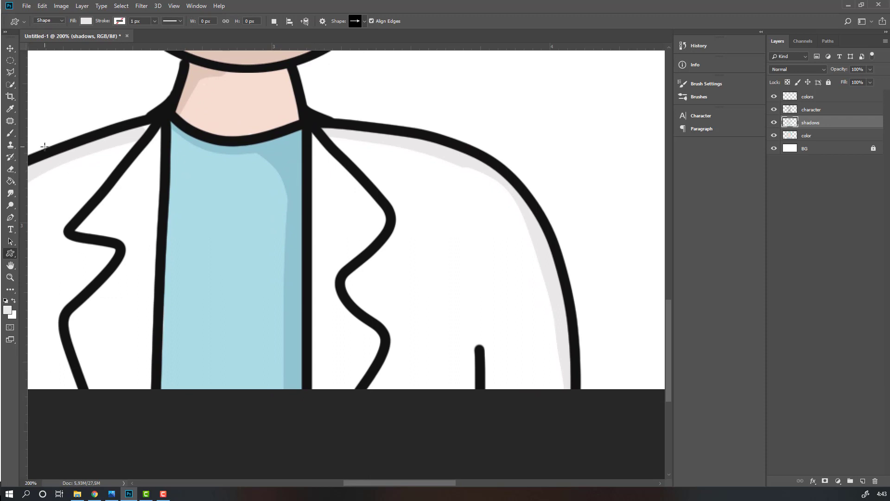
{"action": "left_click", "coordinate": [10, 133]}
{"action": "left_click_drag", "start_coordinate": [310, 134], "coordinate": [403, 244]}
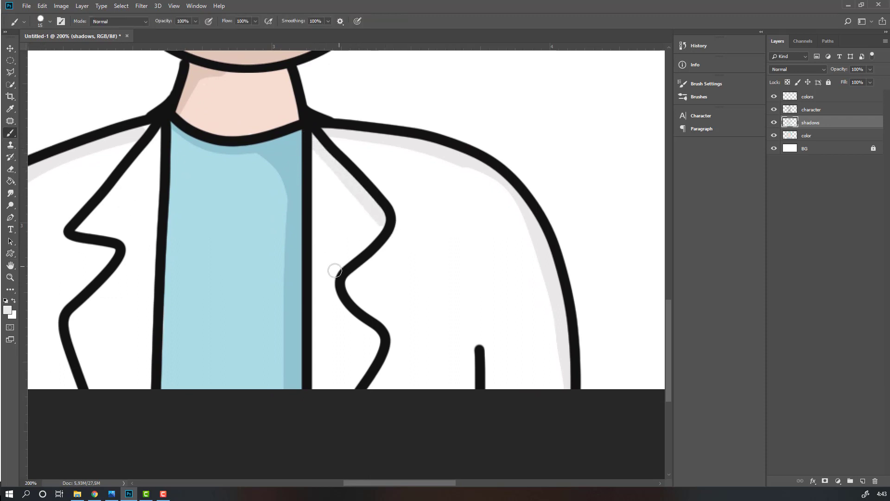
{"action": "mouse_move", "coordinate": [338, 278]}
{"action": "left_mouse_down"}
{"action": "mouse_move", "coordinate": [334, 325]}
{"action": "mouse_move", "coordinate": [399, 368]}
{"action": "mouse_move", "coordinate": [355, 403]}
{"action": "left_mouse_up"}
Brush light grey shading along the inner edge of the coat's left lapel, below and above its notch.
{"action": "left_click_drag", "start_coordinate": [244, 233], "coordinate": [332, 221]}
{"action": "mouse_move", "coordinate": [200, 265]}
{"action": "left_mouse_down"}
{"action": "mouse_move", "coordinate": [170, 298]}
{"action": "mouse_move", "coordinate": [157, 371]}
{"action": "left_mouse_up"}
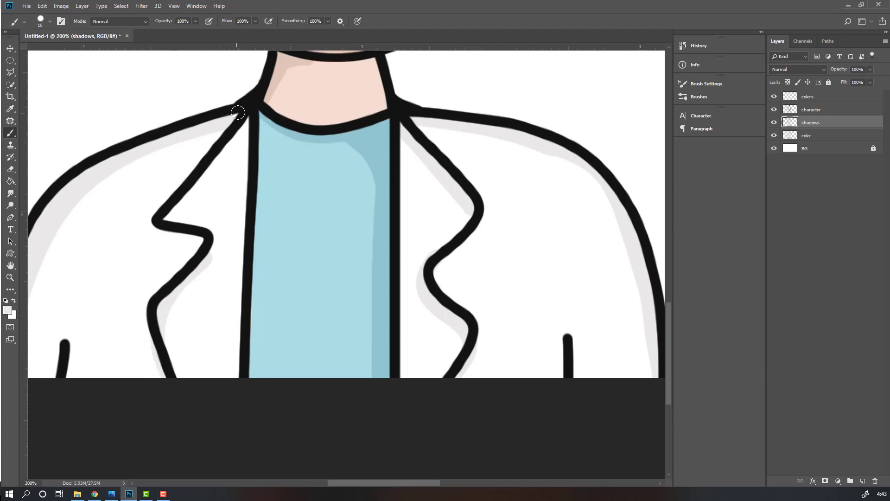
{"action": "left_click_drag", "start_coordinate": [239, 125], "coordinate": [147, 249]}
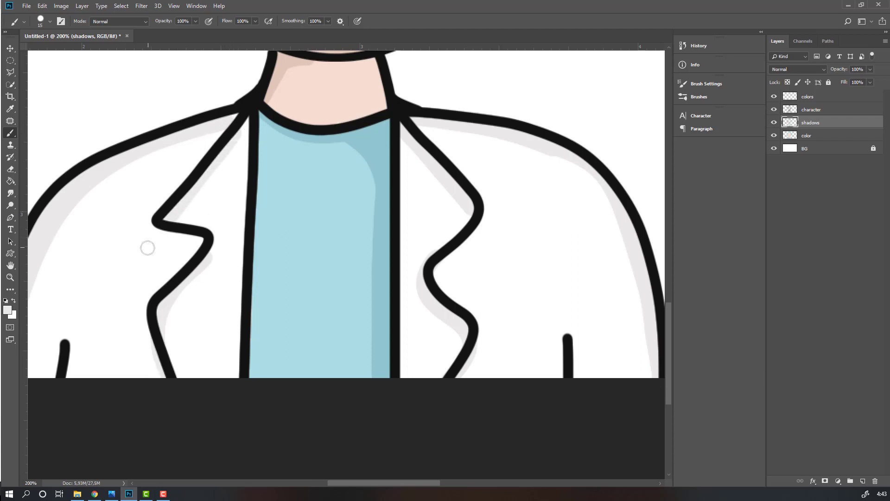
Switch to the Move tool and deselect the shadows layer.
{"action": "key", "text": "ctrl+minus"}
{"action": "key", "text": "ctrl+minus"}
{"action": "key", "text": "ctrl+minus"}
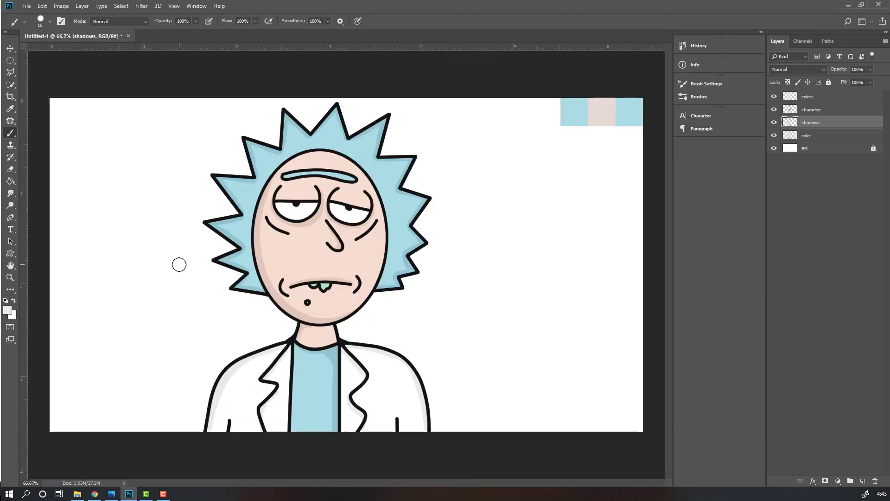
{"action": "key", "text": "v"}
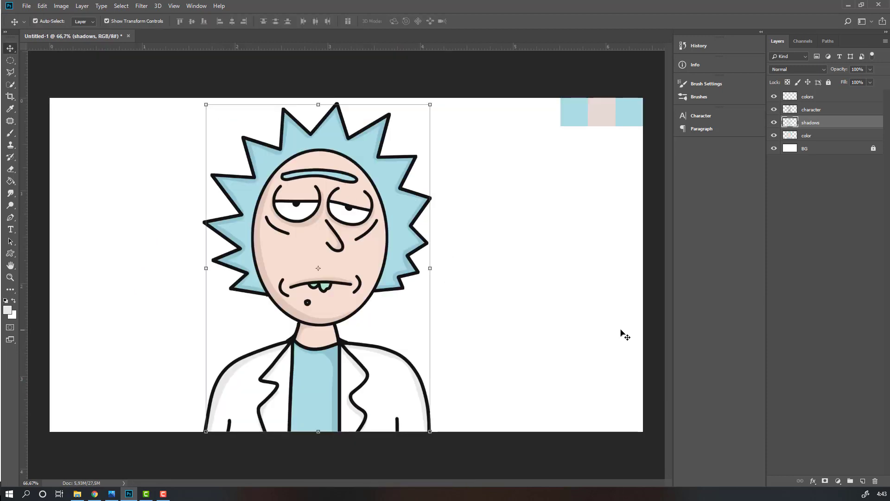
{"action": "left_click", "coordinate": [837, 232]}
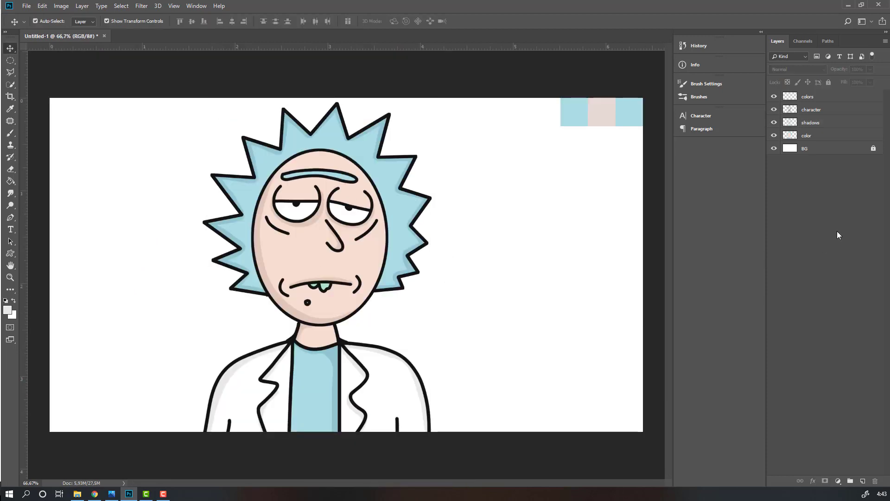